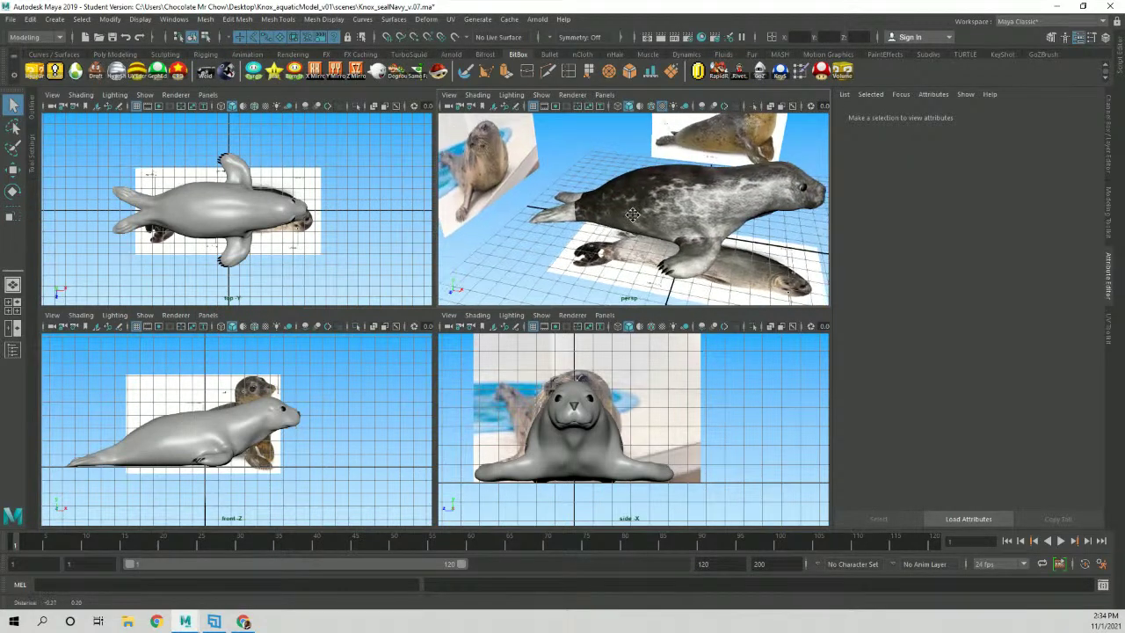
# Examine the textured seal model and its reference images from several angles in the perspective view.
pyautogui.keyDown('alt'); pyautogui.moveTo(844, 215); pyautogui.dragTo(663, 208, button='right'); pyautogui.keyUp('alt')
pyautogui.moveTo(663, 207)
pyautogui.keyDown('alt'); pyautogui.mouseDown()
pyautogui.moveTo(754, 169)
pyautogui.moveTo(670, 220)
pyautogui.mouseUp(); pyautogui.keyUp('alt')
pyautogui.moveTo(671, 220)
pyautogui.keyDown('alt'); pyautogui.mouseDown(button='right')
pyautogui.moveTo(712, 212)
pyautogui.moveTo(670, 225)
pyautogui.mouseUp(button='right'); pyautogui.keyUp('alt')
pyautogui.click(668, 222)
pyautogui.keyDown('alt'); pyautogui.moveTo(717, 225); pyautogui.dragTo(692, 219); pyautogui.keyUp('alt')
pyautogui.click(759, 216)
pyautogui.keyDown('alt'); pyautogui.moveTo(760, 215); pyautogui.dragTo(714, 236); pyautogui.keyUp('alt')
pyautogui.click(690, 210)
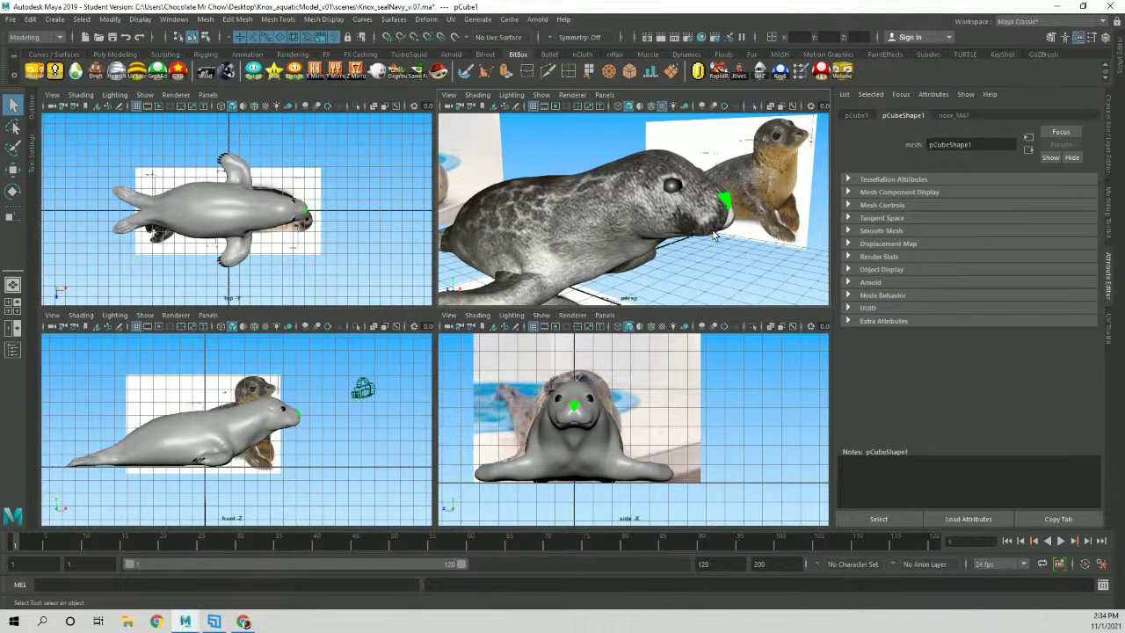
pyautogui.scroll(-5, 695, 184)
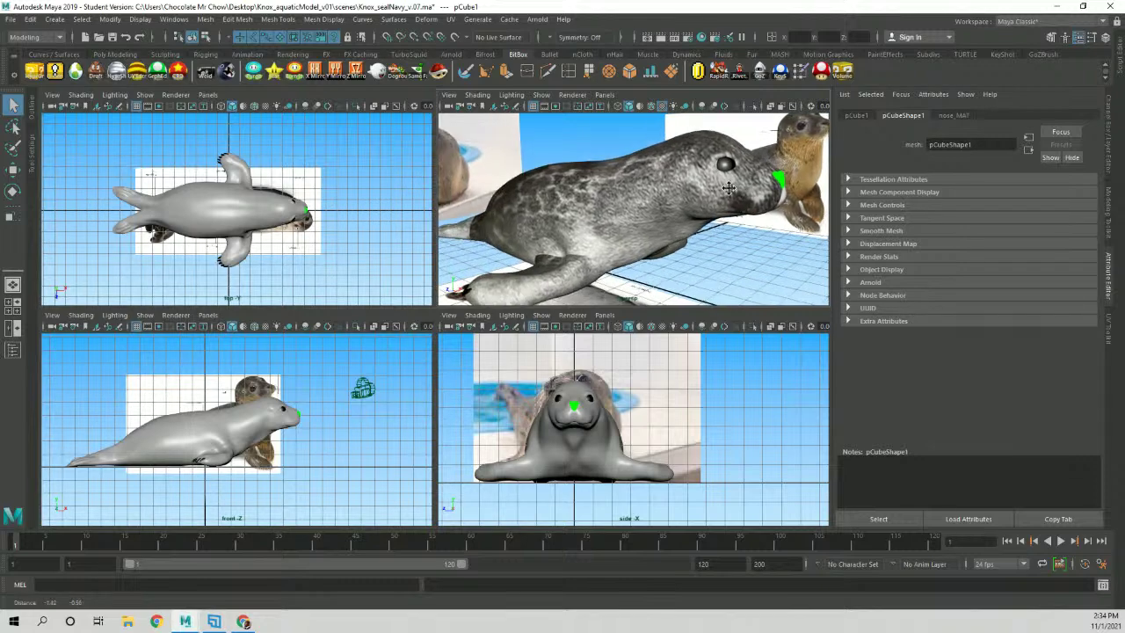
pyautogui.keyDown('alt'); pyautogui.moveTo(708, 211); pyautogui.dragTo(670, 192); pyautogui.keyUp('alt')
pyautogui.keyDown('alt'); pyautogui.moveTo(670, 192); pyautogui.dragTo(667, 222, button='right'); pyautogui.keyUp('alt')
pyautogui.keyDown('alt'); pyautogui.moveTo(666, 222); pyautogui.dragTo(531, 216, button='middle'); pyautogui.keyUp('alt')
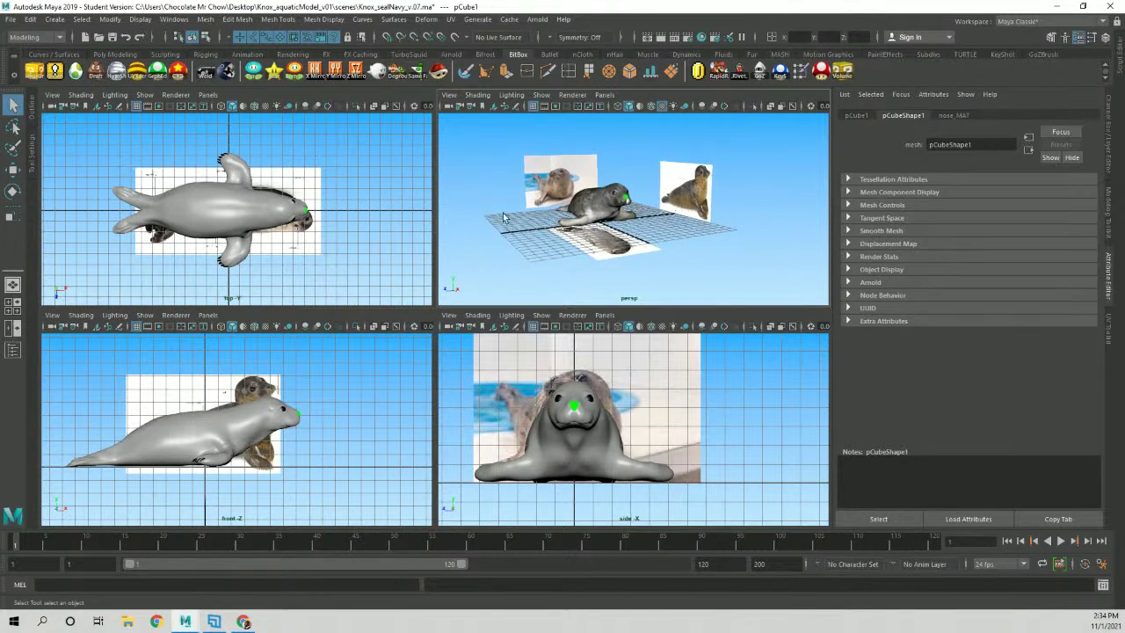
# Replace the top view with a view through a newly created perspective camera.
pyautogui.click(52, 95)
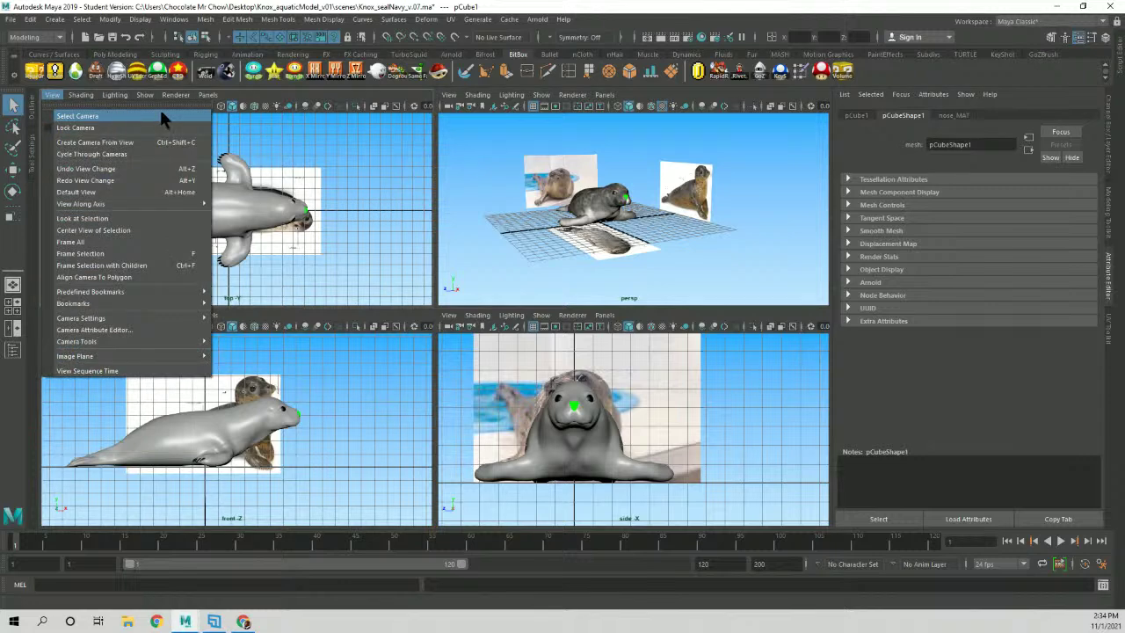
pyautogui.click(208, 94)
pyautogui.moveTo(227, 106)
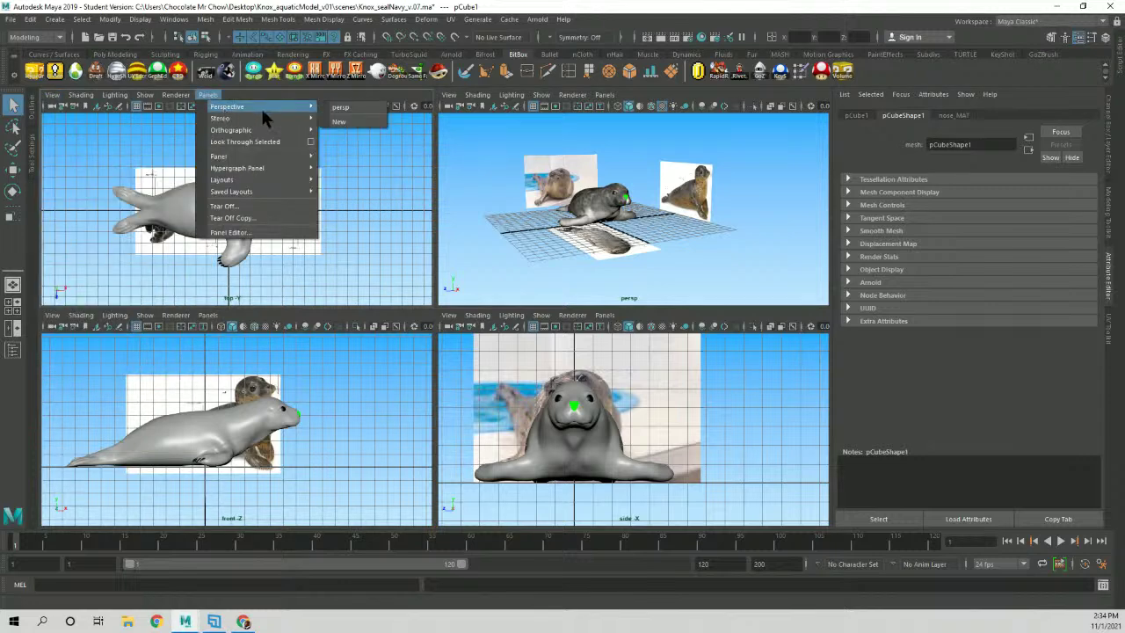
pyautogui.click(355, 122)
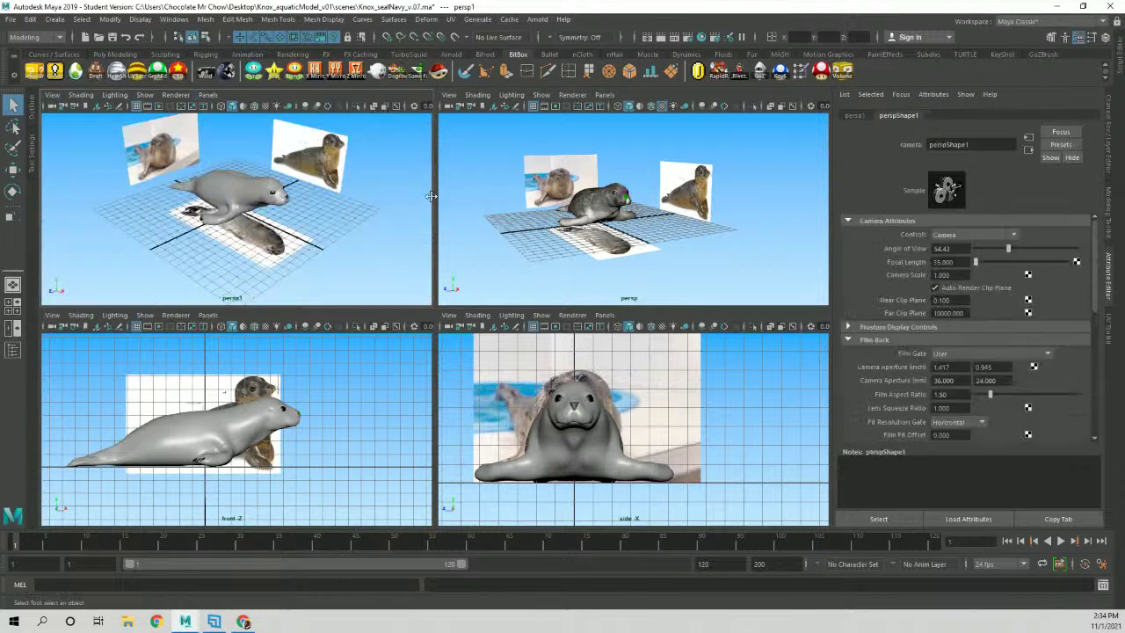
# Enlarge the new camera's view to full size and frame the seal from a front three-quarter angle.
pyautogui.keyDown('alt'); pyautogui.moveTo(429, 194); pyautogui.dragTo(268, 181); pyautogui.keyUp('alt')
pyautogui.keyDown('alt'); pyautogui.moveTo(514, 189); pyautogui.dragTo(538, 182); pyautogui.keyUp('alt')
pyautogui.keyDown('alt'); pyautogui.moveTo(350, 239); pyautogui.dragTo(325, 224); pyautogui.keyUp('alt')
pyautogui.press('space')
pyautogui.keyDown('alt'); pyautogui.moveTo(469, 310); pyautogui.dragTo(446, 304, button='right'); pyautogui.keyUp('alt')
pyautogui.keyDown('alt'); pyautogui.moveTo(446, 303); pyautogui.dragTo(499, 337); pyautogui.keyUp('alt')
pyautogui.keyDown('alt'); pyautogui.moveTo(498, 337); pyautogui.dragTo(590, 328, button='right'); pyautogui.keyUp('alt')
pyautogui.keyDown('alt'); pyautogui.moveTo(590, 329); pyautogui.dragTo(583, 334, button='middle'); pyautogui.keyUp('alt')
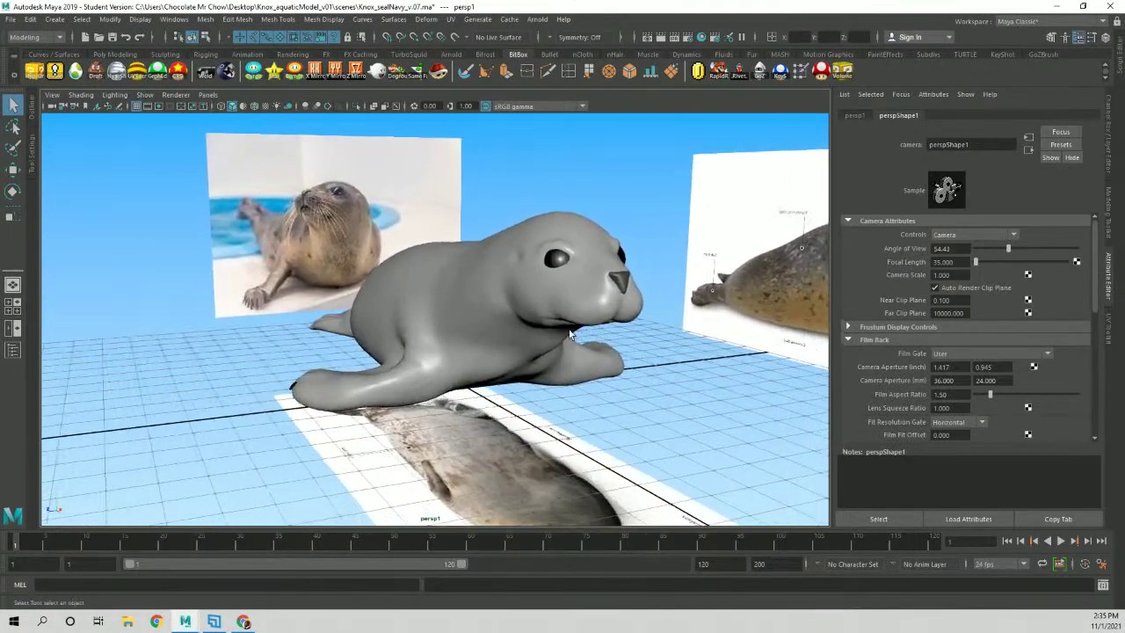
pyautogui.keyDown('alt'); pyautogui.moveTo(584, 334); pyautogui.dragTo(600, 334, button='right'); pyautogui.keyUp('alt')
pyautogui.keyDown('alt'); pyautogui.moveTo(600, 334); pyautogui.dragTo(565, 341, button='middle'); pyautogui.keyUp('alt')
pyautogui.keyDown('alt'); pyautogui.moveTo(565, 341); pyautogui.dragTo(577, 340); pyautogui.keyUp('alt')
pyautogui.keyDown('alt'); pyautogui.moveTo(576, 341); pyautogui.dragTo(578, 332, button='right'); pyautogui.keyUp('alt')
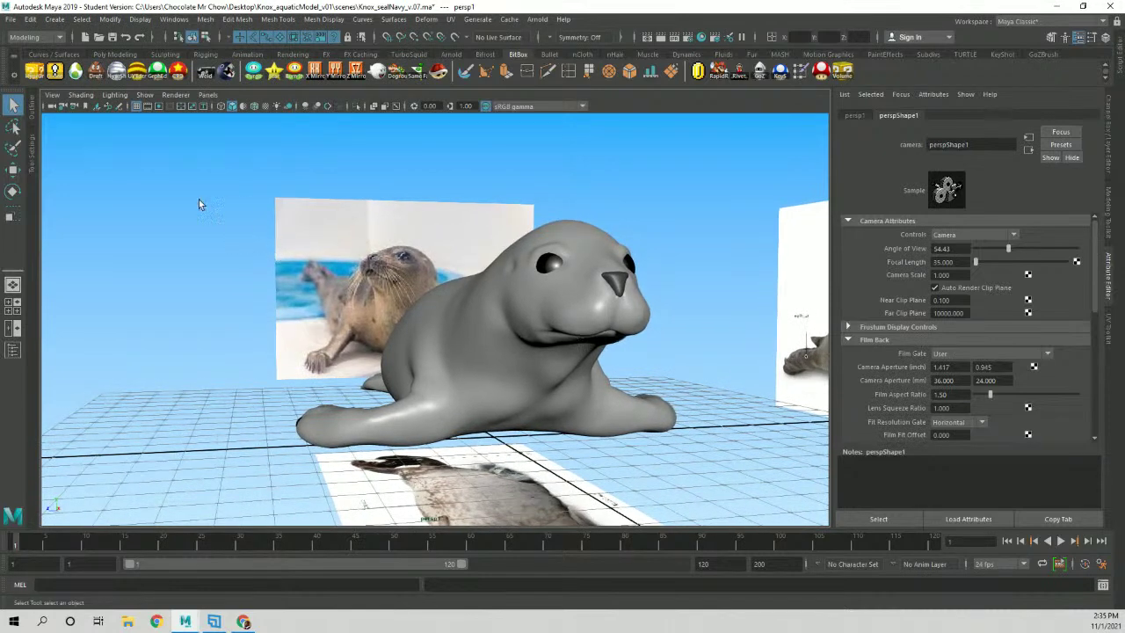
# Display the resolution gate and frame the seal large inside it from a three-quarter angle.
pyautogui.click(157, 108)
pyautogui.keyDown('alt'); pyautogui.moveTo(392, 271); pyautogui.dragTo(318, 271, button='middle'); pyautogui.keyUp('alt')
pyautogui.keyDown('alt'); pyautogui.moveTo(282, 271); pyautogui.dragTo(316, 272); pyautogui.keyUp('alt')
pyautogui.keyDown('alt'); pyautogui.moveTo(317, 273); pyautogui.dragTo(377, 272, button='middle'); pyautogui.keyUp('alt')
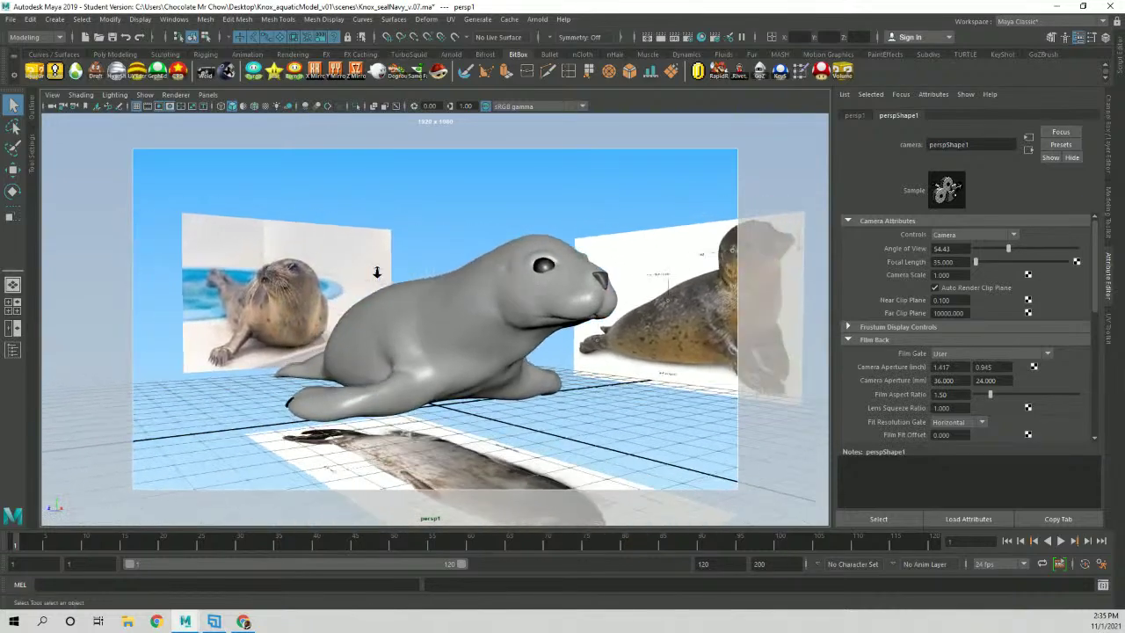
pyautogui.keyDown('alt'); pyautogui.moveTo(377, 272); pyautogui.dragTo(504, 285, button='right'); pyautogui.keyUp('alt')
pyautogui.keyDown('alt'); pyautogui.moveTo(505, 284); pyautogui.dragTo(456, 258, button='middle'); pyautogui.keyUp('alt')
pyautogui.keyDown('alt'); pyautogui.moveTo(455, 257); pyautogui.dragTo(452, 259); pyautogui.keyUp('alt')
pyautogui.keyDown('alt'); pyautogui.moveTo(452, 258); pyautogui.dragTo(455, 258, button='middle'); pyautogui.keyUp('alt')
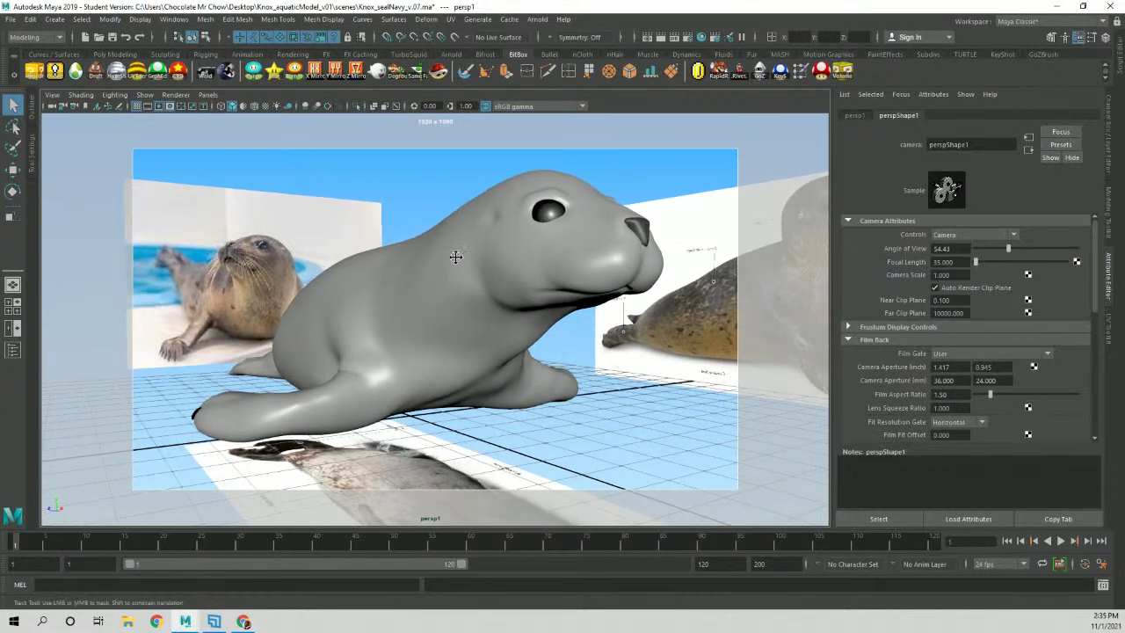
# Set the render settings to use Arnold Renderer with persp1 as the renderable camera.
pyautogui.click(689, 37)
pyautogui.moveTo(503, 68); pyautogui.dragTo(496, 44)
pyautogui.click(480, 85)
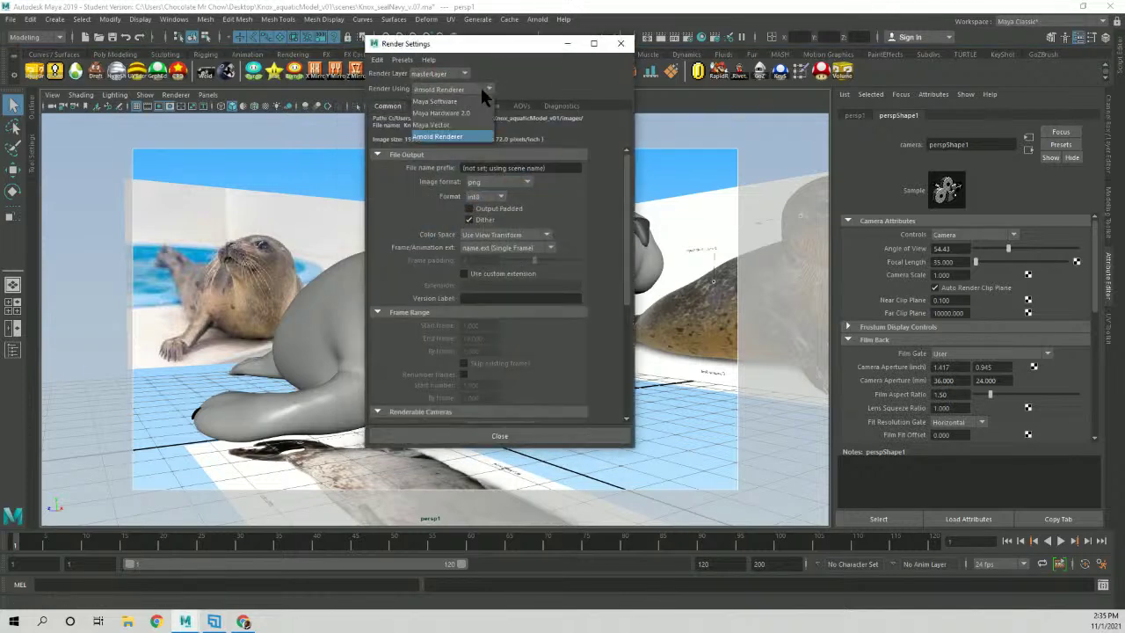
pyautogui.click(472, 138)
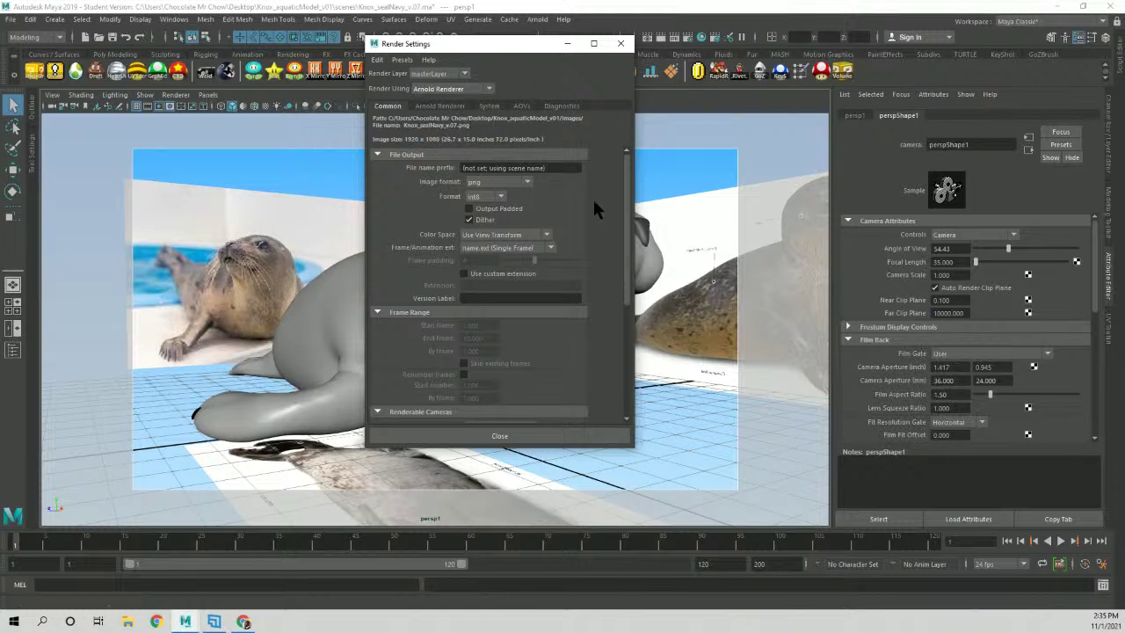
pyautogui.scroll(-5, 605, 195)
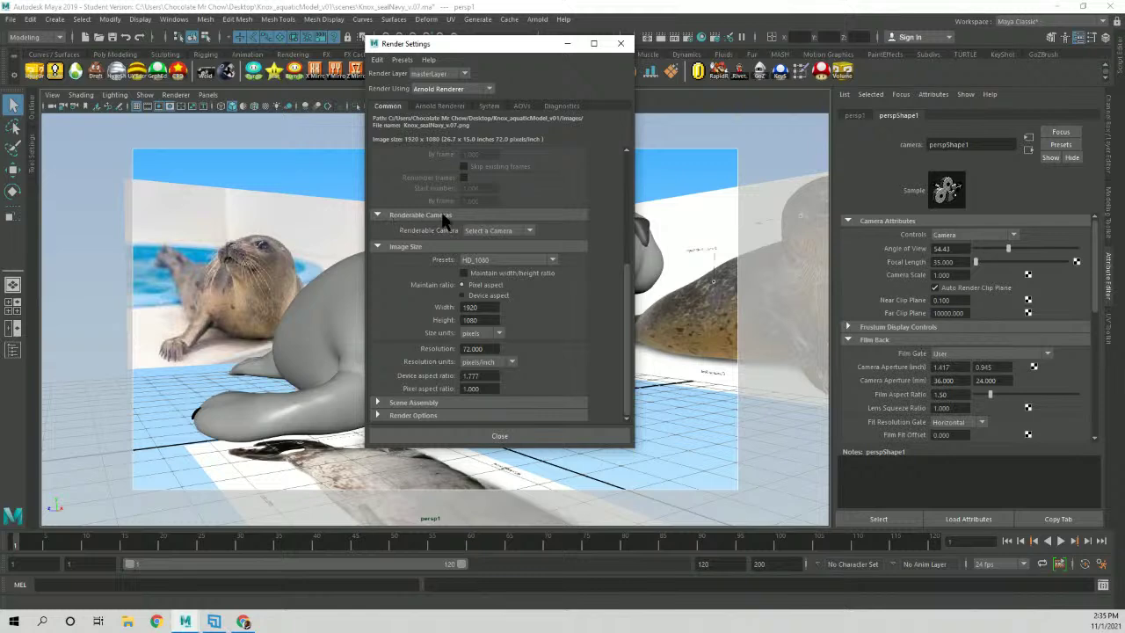
pyautogui.click(518, 229)
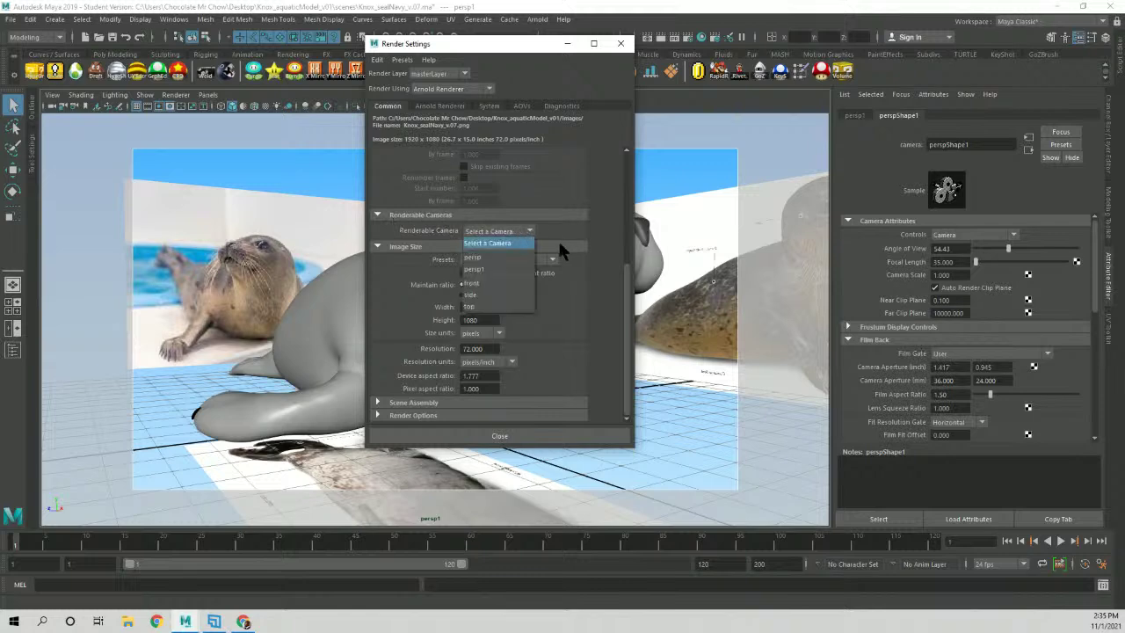
pyautogui.click(474, 269)
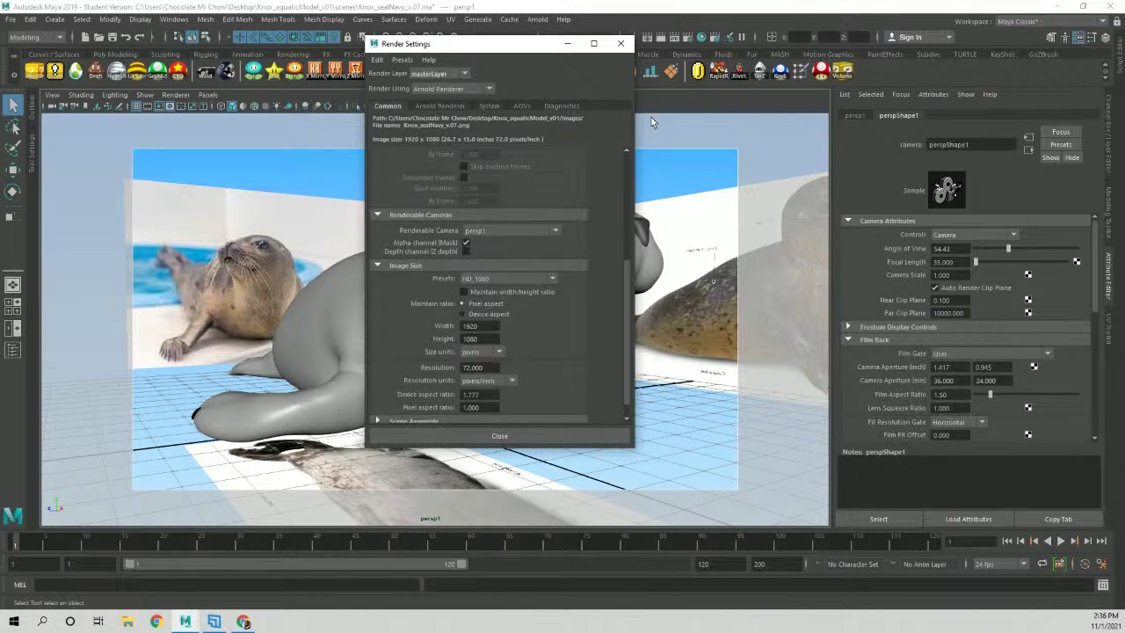
# Rename the persp1 camera as render_CAM.
pyautogui.moveTo(506, 51); pyautogui.dragTo(548, 109)
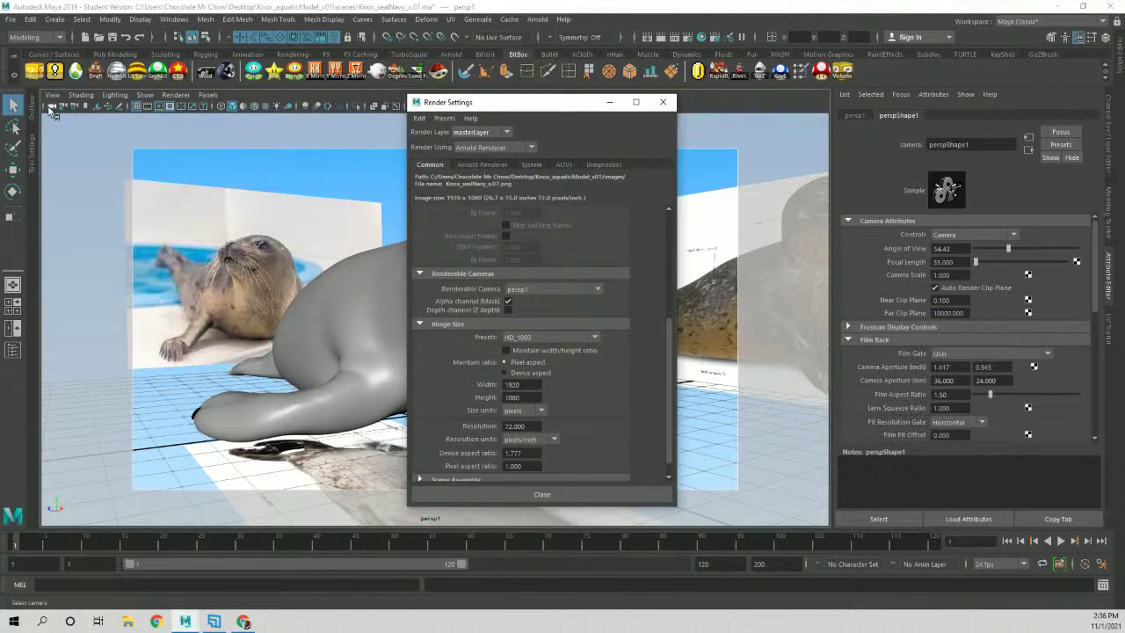
pyautogui.click(50, 107)
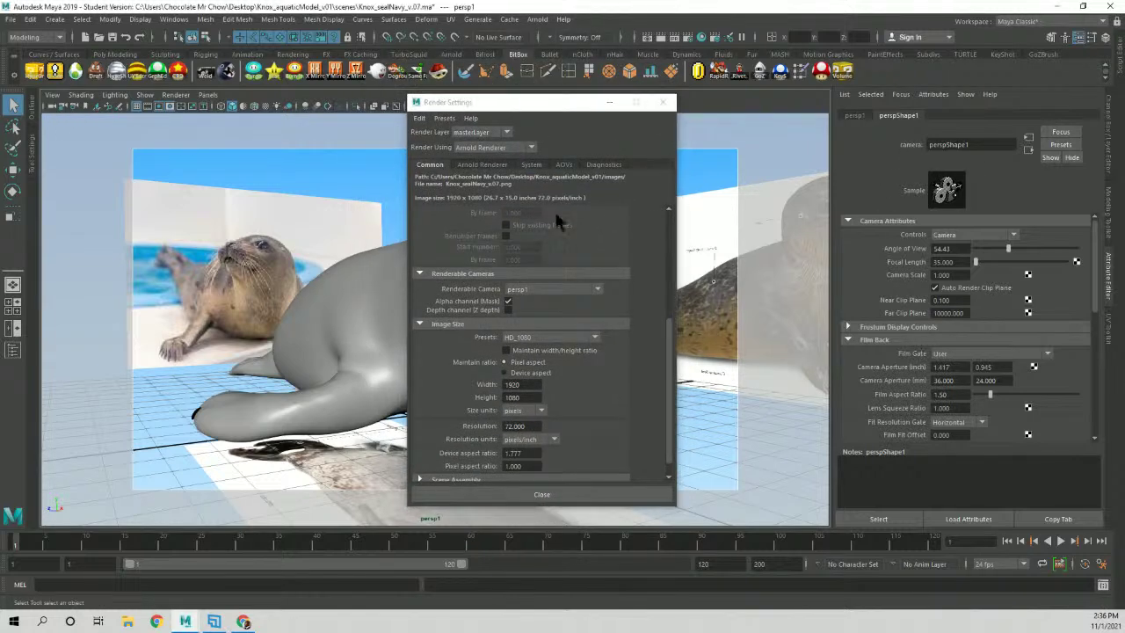
pyautogui.click(858, 116)
pyautogui.press('BackSpace')
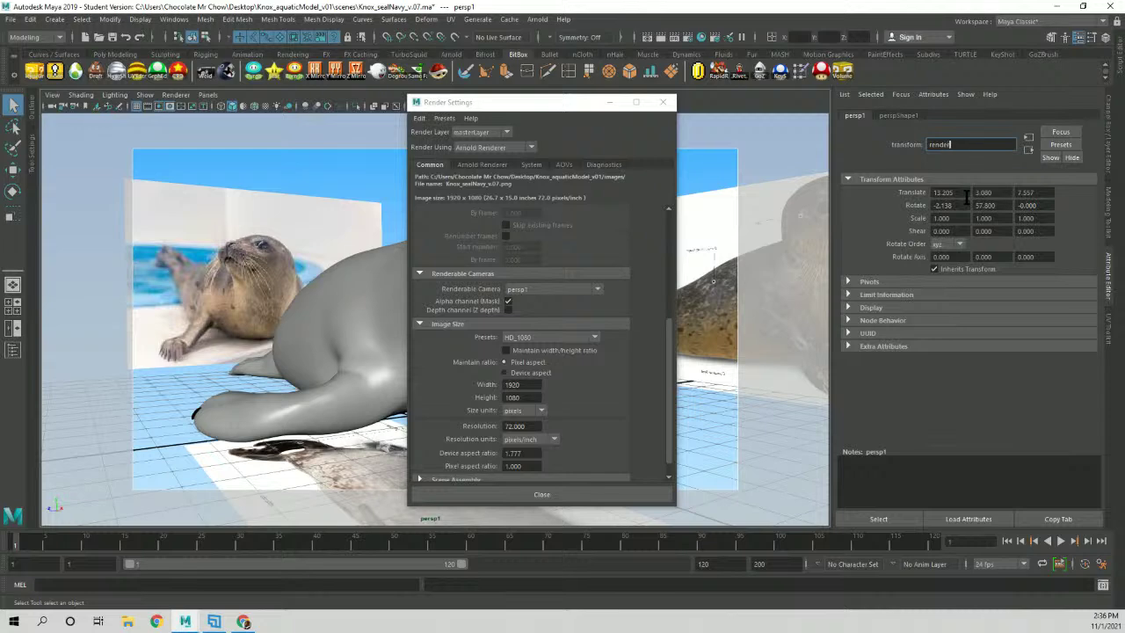
pyautogui.press('Return')
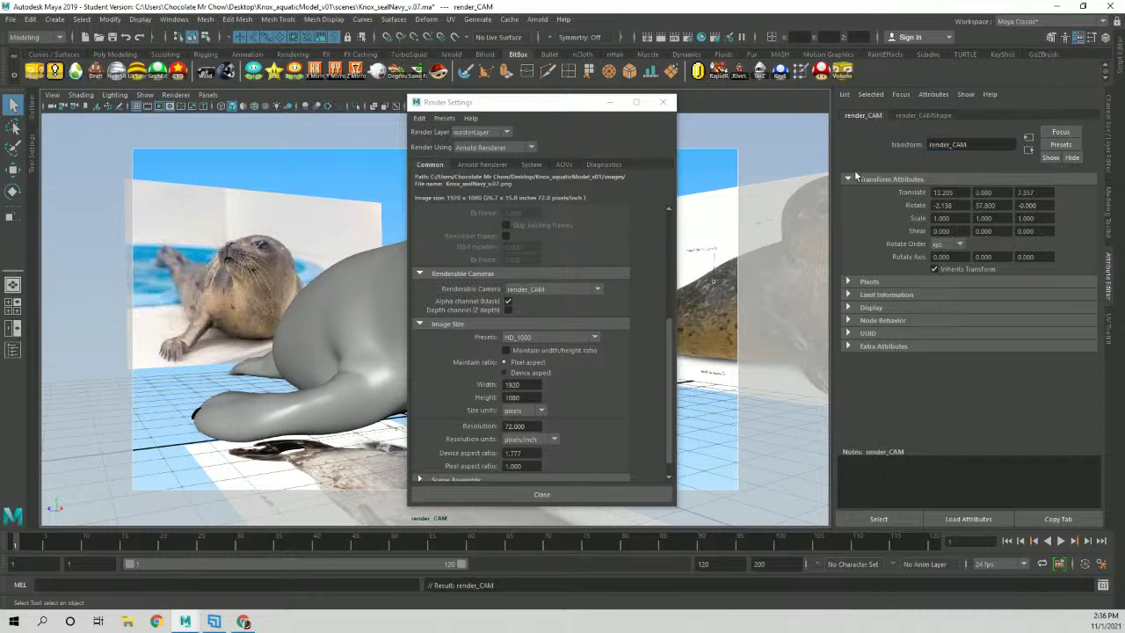
# Choose the HD_1080 preset for the render image size.
pyautogui.moveTo(550, 112); pyautogui.dragTo(547, 109)
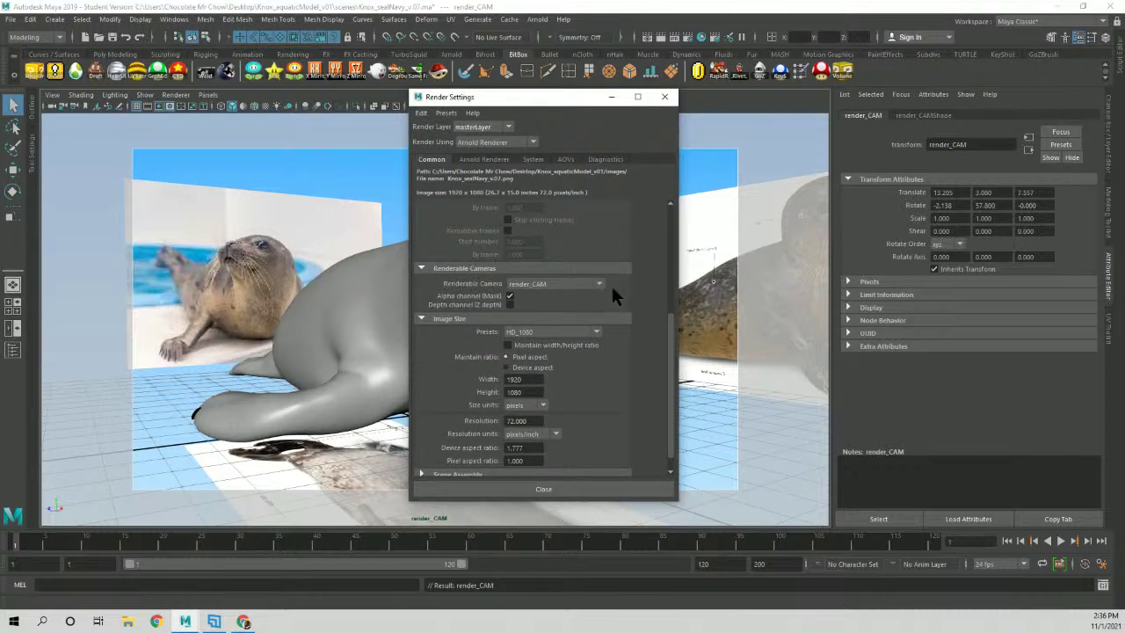
pyautogui.scroll(-1, 665, 335)
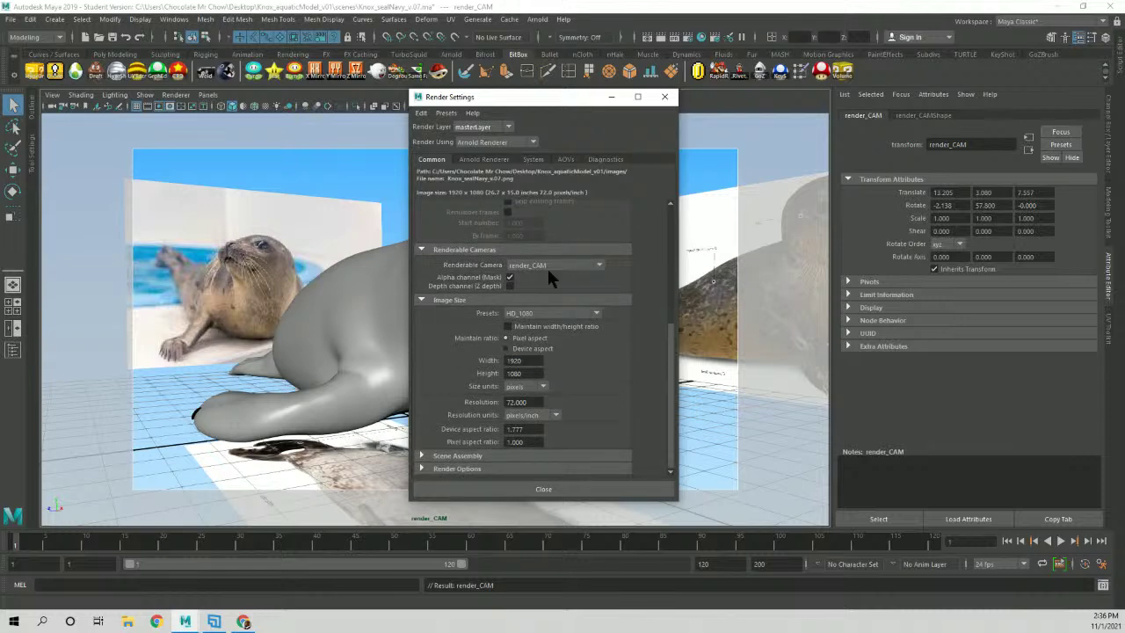
pyautogui.click(593, 313)
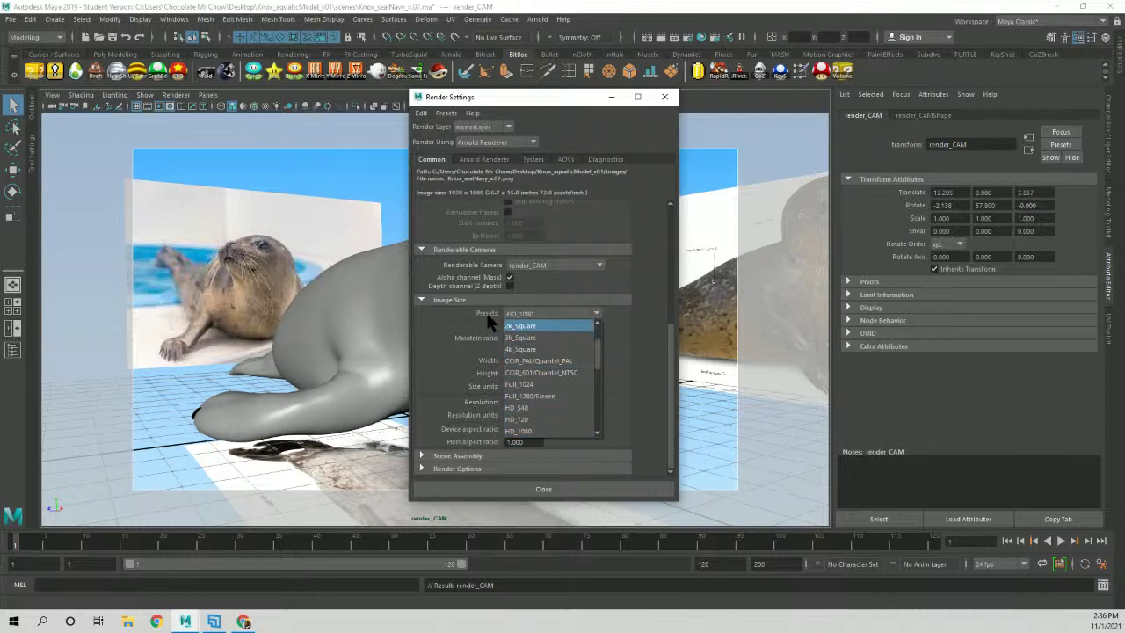
pyautogui.click(542, 432)
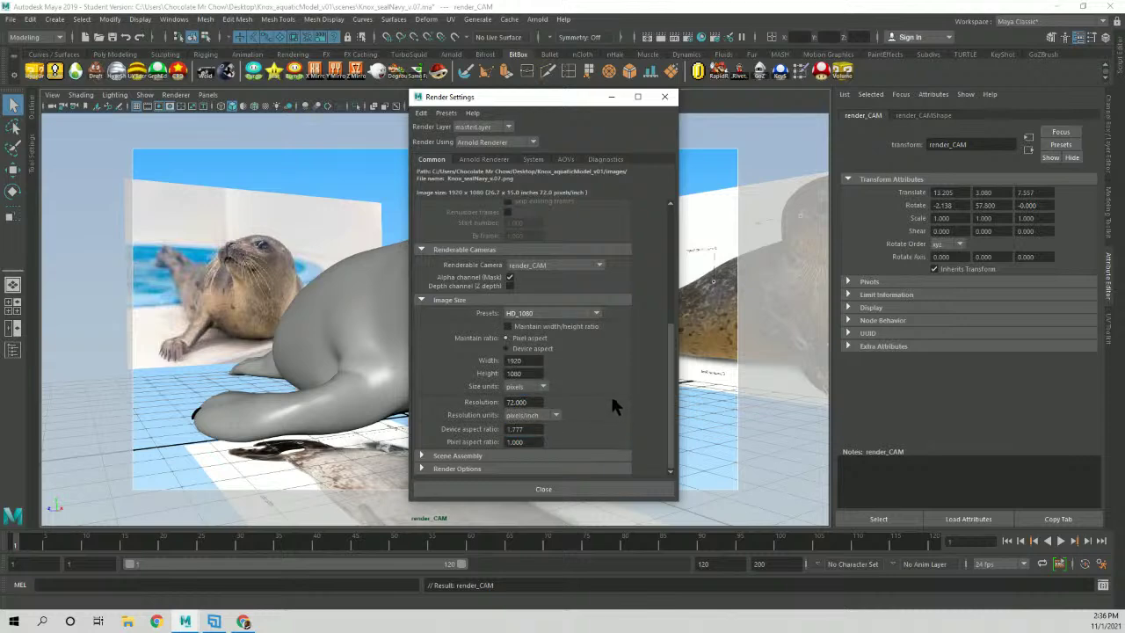
# Review the Arnold sampling, system and common render settings, and close the render settings.
pyautogui.click(488, 159)
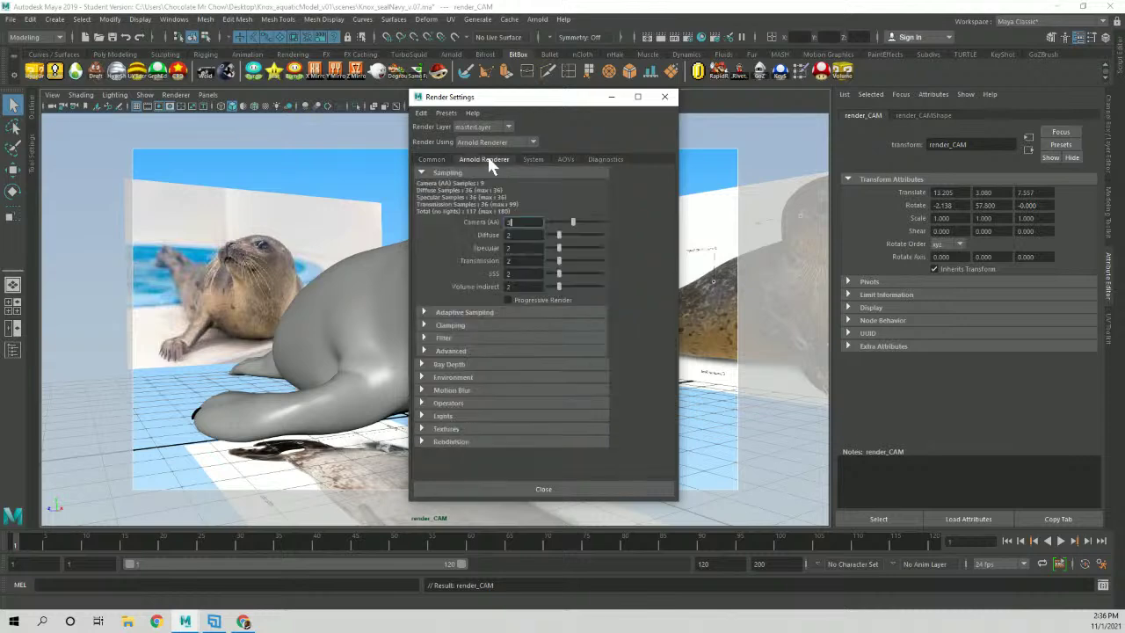
pyautogui.click(540, 159)
pyautogui.click(585, 159)
pyautogui.click(539, 159)
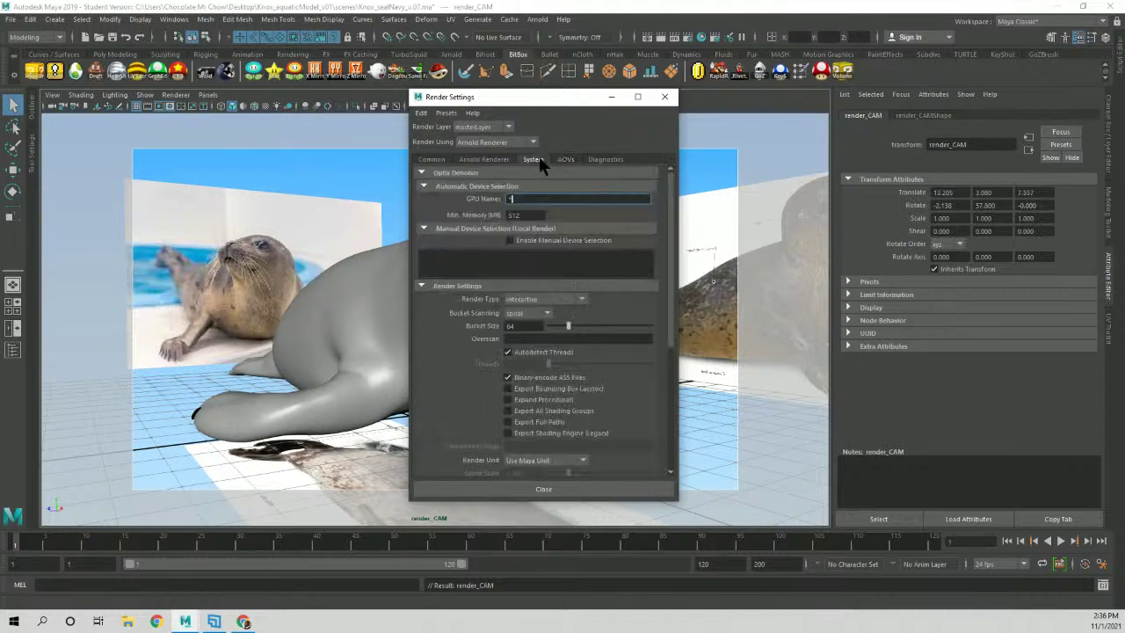
pyautogui.click(485, 159)
pyautogui.click(435, 160)
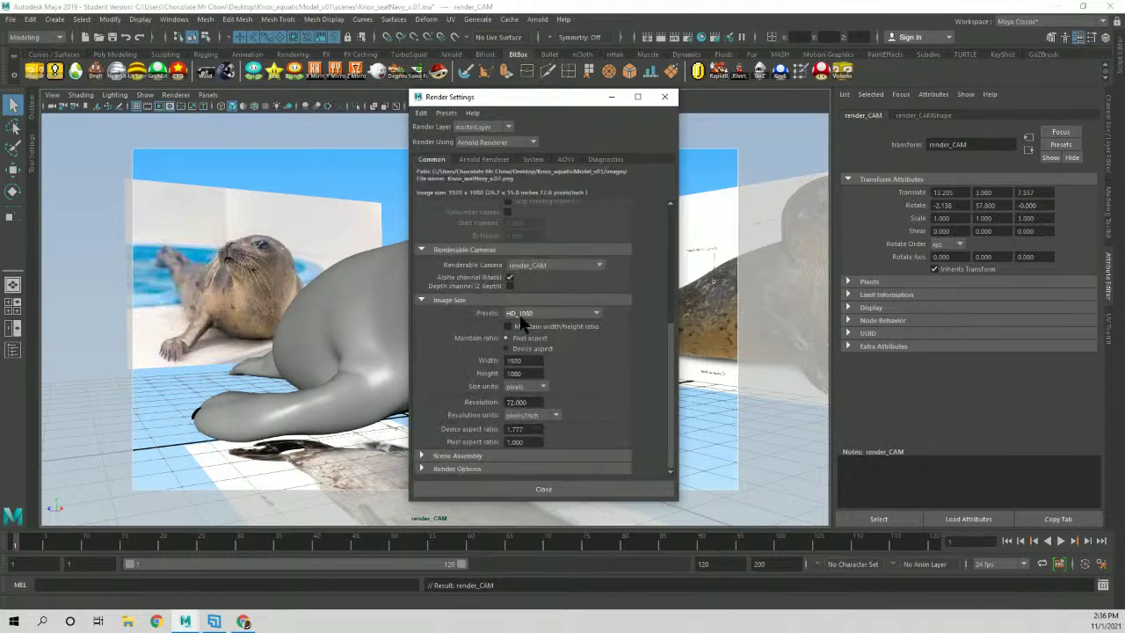
pyautogui.click(538, 490)
# Adjust the render_CAM framing so the seal fills the gate from a slightly raised three-quarter angle.
pyautogui.keyDown('alt'); pyautogui.moveTo(566, 318); pyautogui.dragTo(448, 212); pyautogui.keyUp('alt')
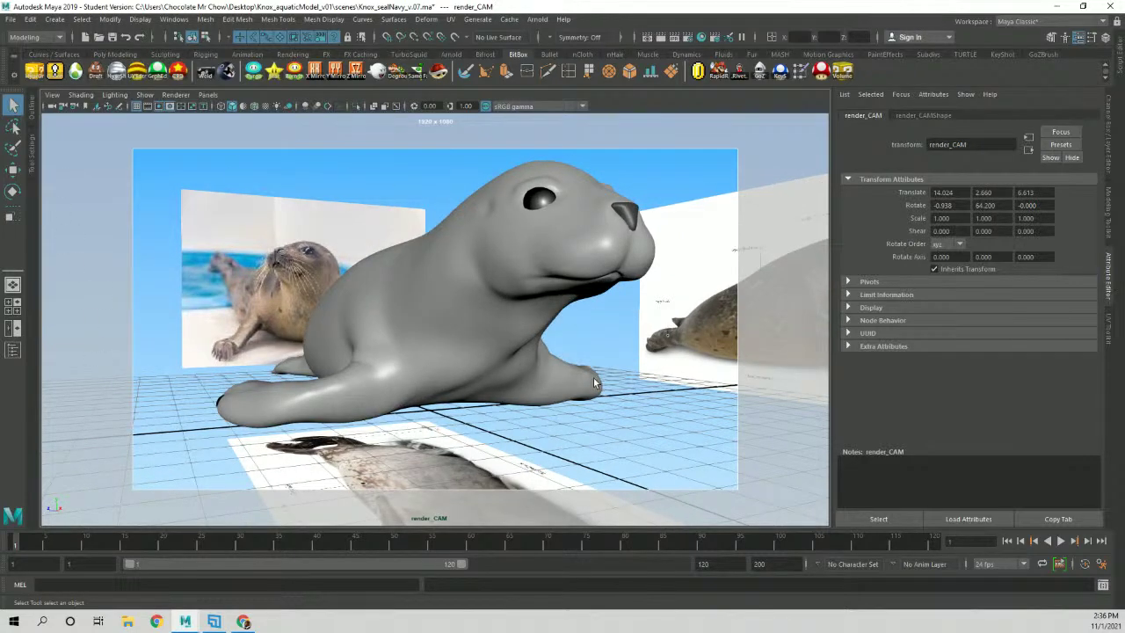
pyautogui.keyDown('alt'); pyautogui.moveTo(561, 244); pyautogui.dragTo(528, 260, button='right'); pyautogui.keyUp('alt')
pyautogui.keyDown('alt'); pyautogui.moveTo(528, 262); pyautogui.dragTo(538, 299); pyautogui.keyUp('alt')
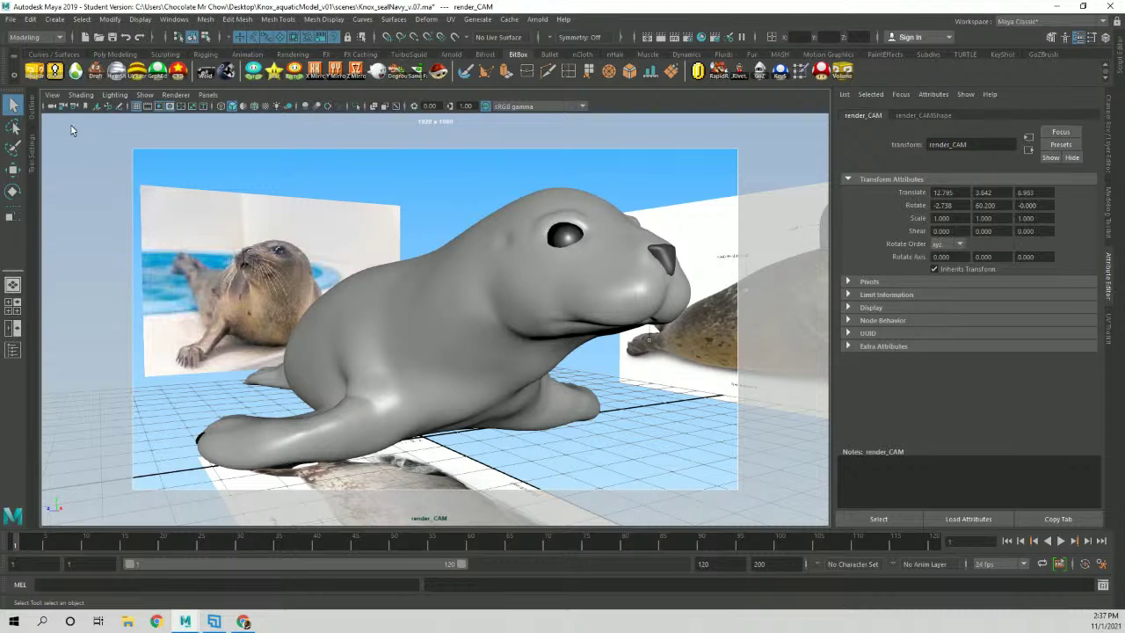
# Lock all translate, rotate and scale channels of render_CAM.
pyautogui.click(1110, 160)
pyautogui.moveTo(1042, 129); pyautogui.dragTo(1040, 207)
pyautogui.rightClick(1040, 207)
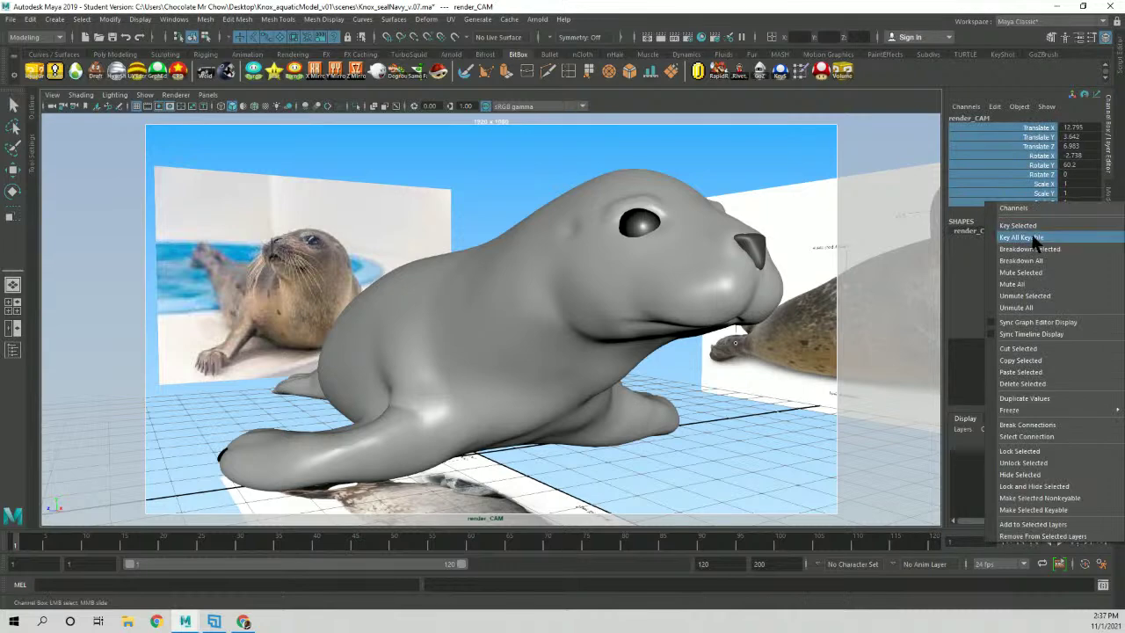
pyautogui.click(1032, 450)
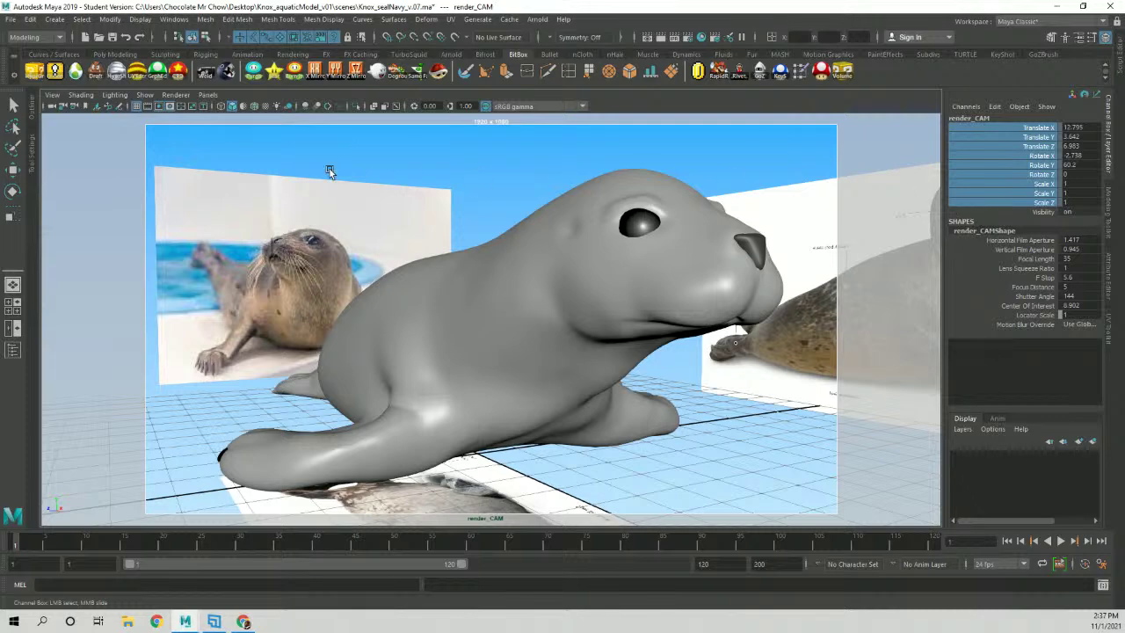
# Lock the render camera's view and test the lock by trying to pan, orbit and zoom it.
pyautogui.click(64, 106)
pyautogui.click(64, 108)
pyautogui.keyDown('alt'); pyautogui.moveTo(435, 210); pyautogui.dragTo(468, 218, button='middle'); pyautogui.keyUp('alt')
pyautogui.keyDown('alt'); pyautogui.moveTo(400, 256); pyautogui.dragTo(406, 276); pyautogui.keyUp('alt')
pyautogui.keyDown('alt'); pyautogui.moveTo(336, 236); pyautogui.dragTo(485, 250, button='middle'); pyautogui.keyUp('alt')
pyautogui.keyDown('alt'); pyautogui.moveTo(606, 270); pyautogui.dragTo(609, 270, button='right'); pyautogui.keyUp('alt')
# Return to the four-view layout and create a polygon plane under the seal, scaled uniformly to about 50.7.
pyautogui.press('space')
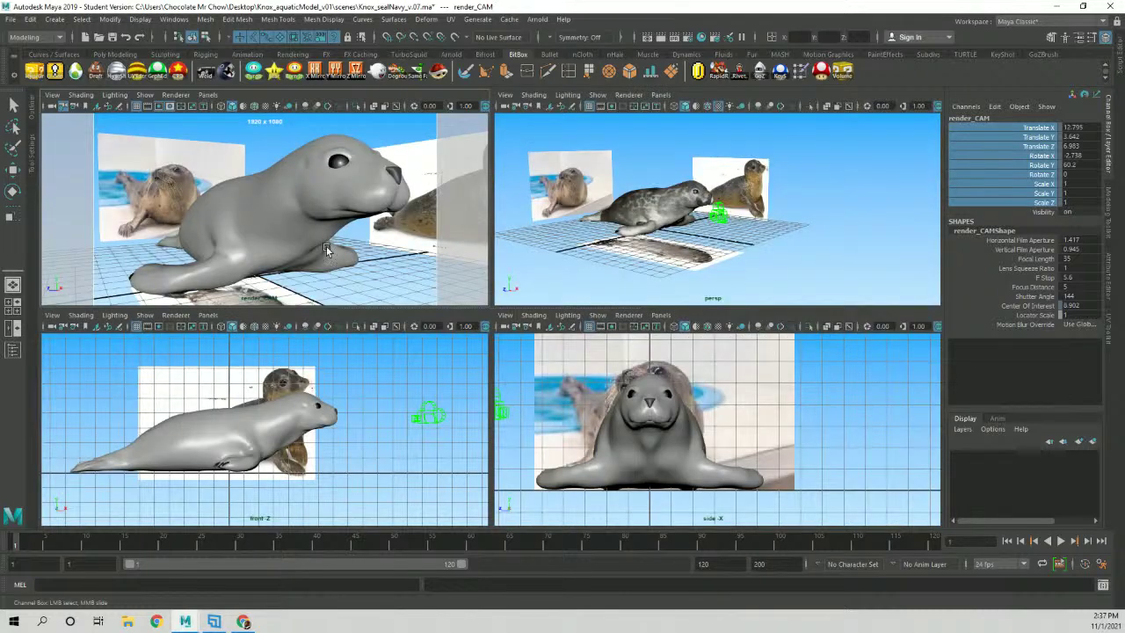
pyautogui.keyDown('alt'); pyautogui.moveTo(721, 213); pyautogui.dragTo(713, 225); pyautogui.keyUp('alt')
pyautogui.keyDown('shift'); pyautogui.rightClick(712, 224); pyautogui.keyUp('shift')
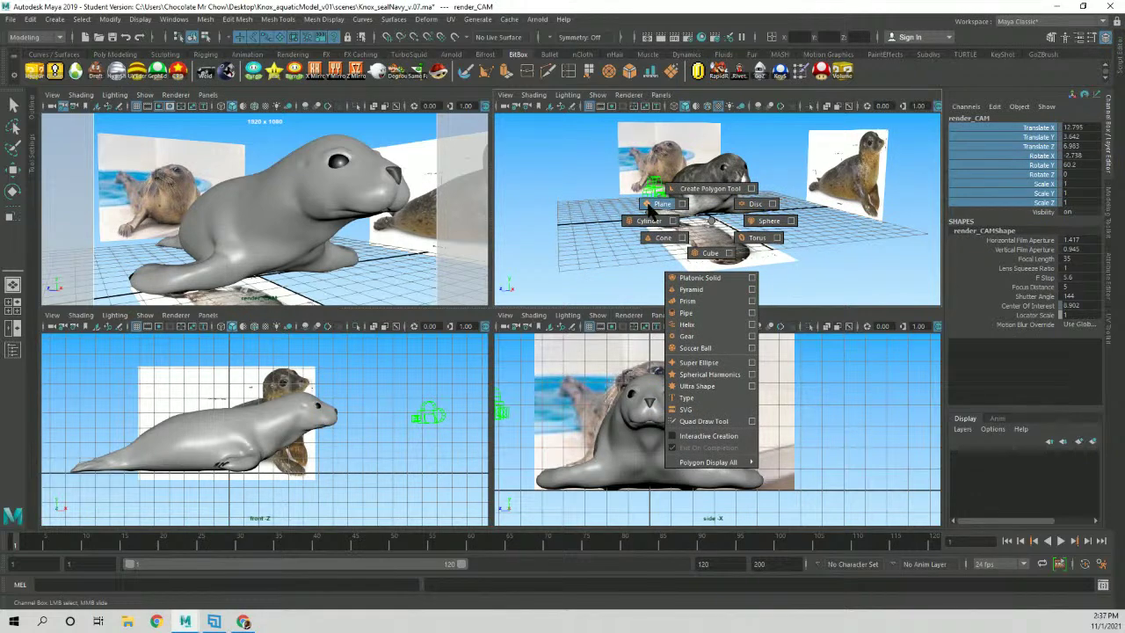
pyautogui.click(661, 203)
pyautogui.keyDown('alt'); pyautogui.moveTo(661, 204); pyautogui.dragTo(850, 262); pyautogui.keyUp('alt')
pyautogui.press('r')
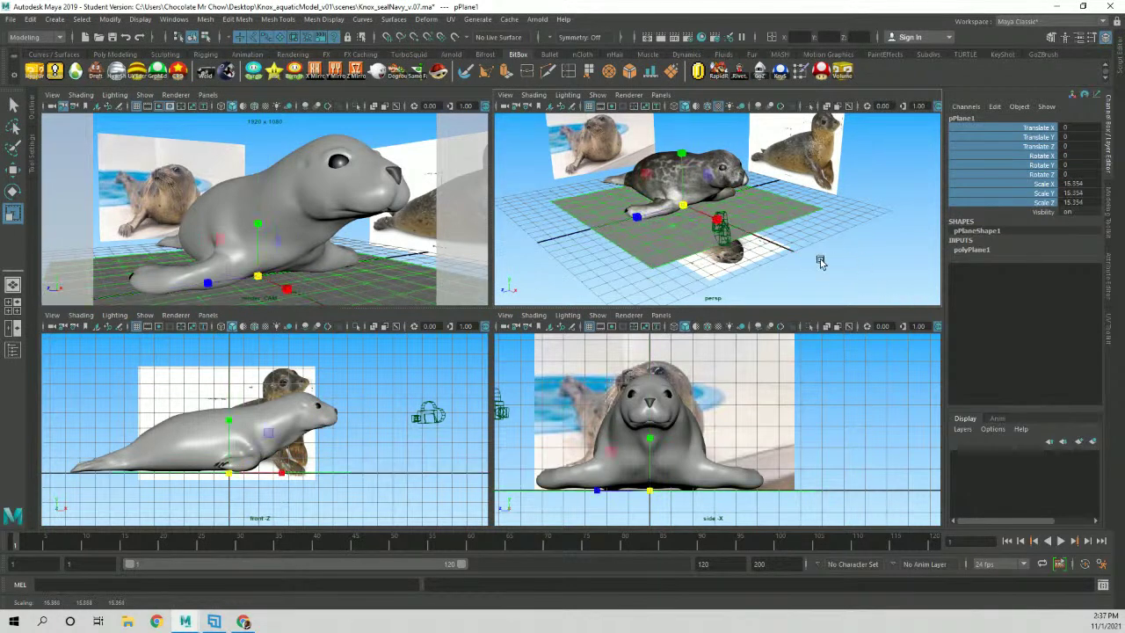
pyautogui.moveTo(688, 228); pyautogui.dragTo(622, 256)
pyautogui.keyDown('alt'); pyautogui.moveTo(621, 256); pyautogui.dragTo(728, 278, button='right'); pyautogui.keyUp('alt')
pyautogui.keyDown('alt'); pyautogui.moveTo(729, 278); pyautogui.dragTo(724, 232); pyautogui.keyUp('alt')
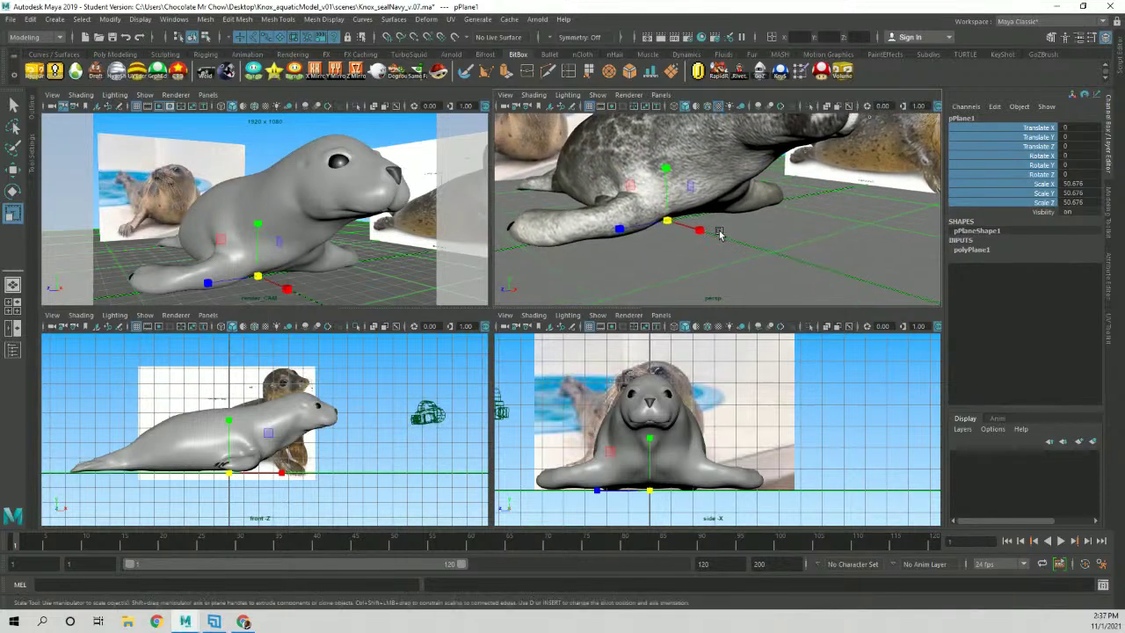
# Raise the ground plane to about 0.16 in Y so it meets the seal's underside.
pyautogui.keyDown('alt'); pyautogui.moveTo(810, 222); pyautogui.dragTo(709, 211); pyautogui.keyUp('alt')
pyautogui.press('w')
pyautogui.moveTo(708, 155); pyautogui.dragTo(708, 153)
pyautogui.keyDown('alt'); pyautogui.moveTo(700, 196); pyautogui.dragTo(753, 199); pyautogui.keyUp('alt')
pyautogui.scroll(10, 747, 200)
pyautogui.scroll(-10, 738, 201)
pyautogui.keyDown('alt'); pyautogui.moveTo(741, 226); pyautogui.dragTo(719, 204); pyautogui.keyUp('alt')
pyautogui.scroll(-10, 730, 220)
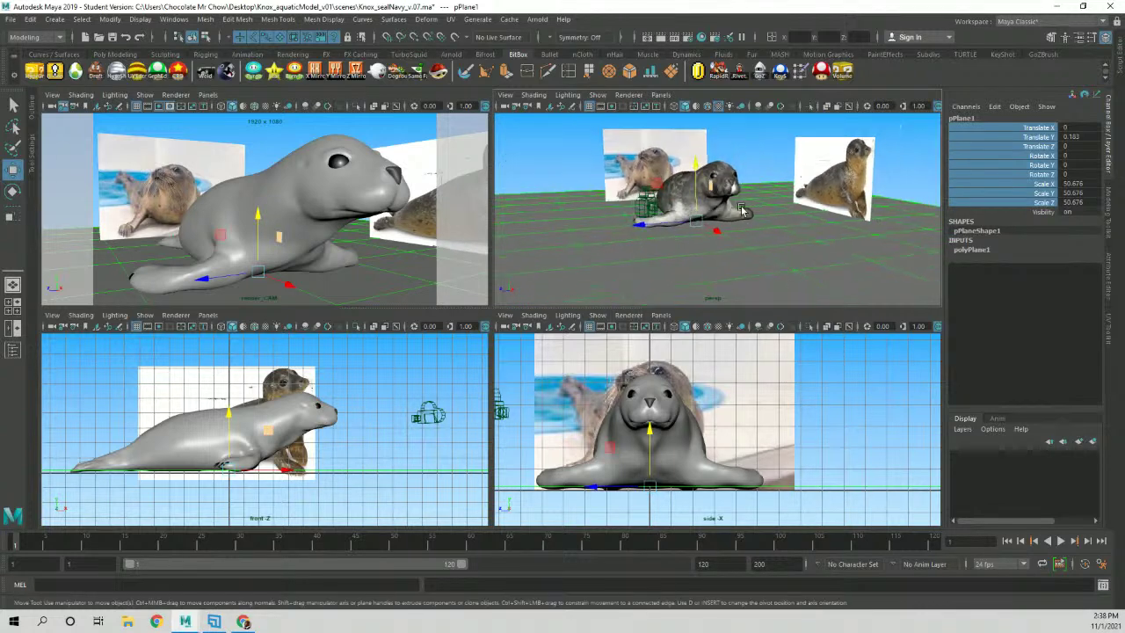
pyautogui.keyDown('alt'); pyautogui.moveTo(761, 251); pyautogui.dragTo(722, 235); pyautogui.keyUp('alt')
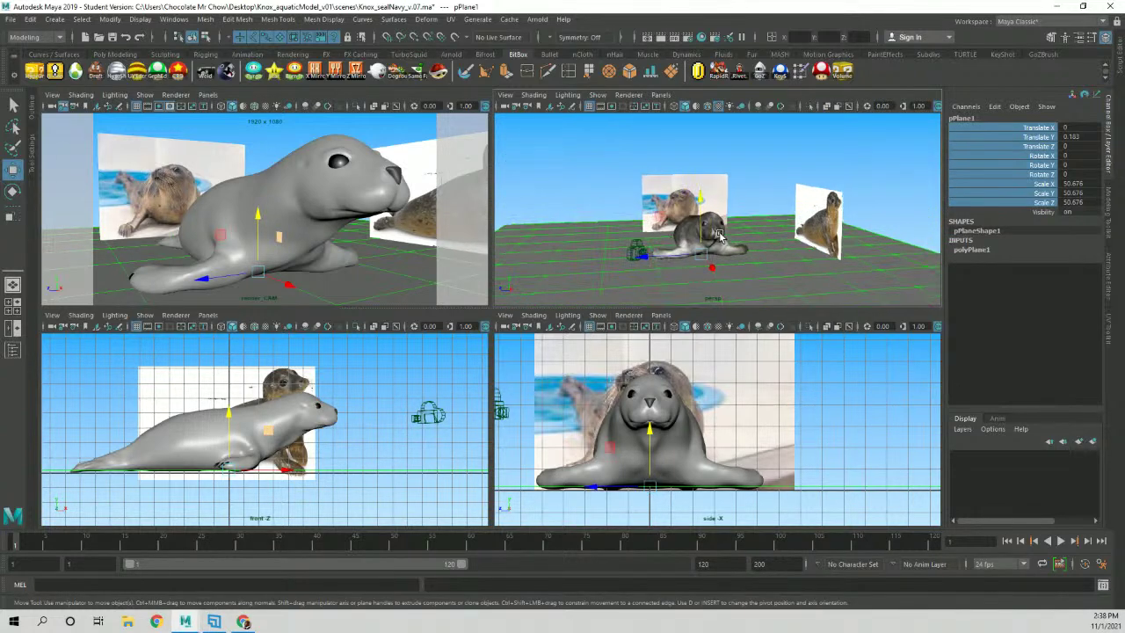
pyautogui.click(749, 200)
pyautogui.keyDown('alt'); pyautogui.moveTo(803, 233); pyautogui.dragTo(808, 231, button='middle'); pyautogui.keyUp('alt')
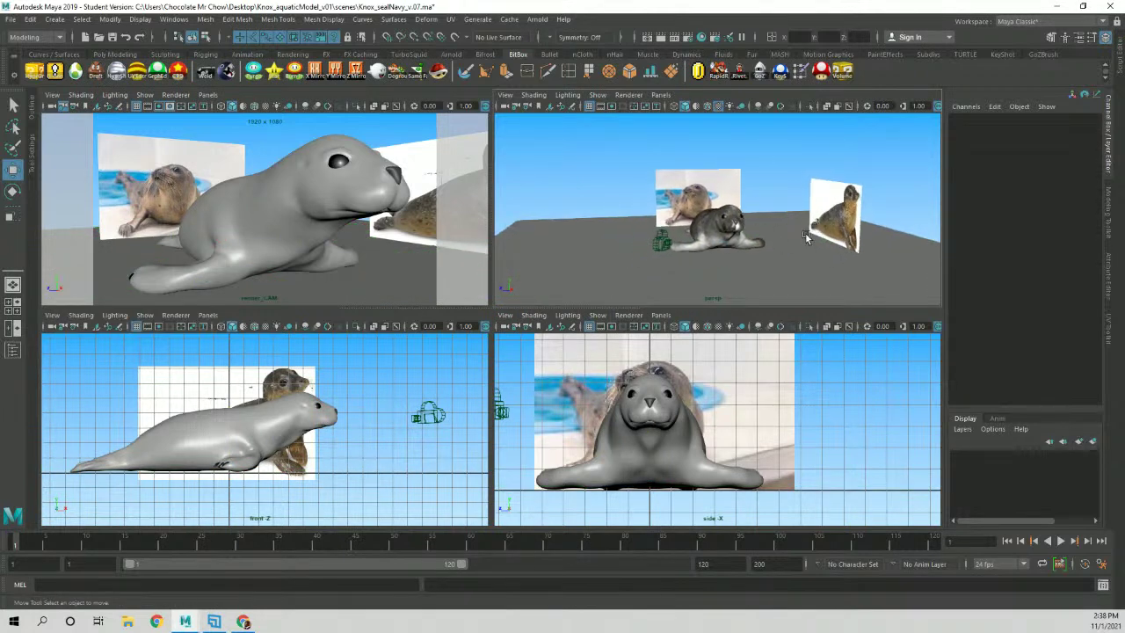
pyautogui.scroll(-5, 802, 234)
pyautogui.keyDown('alt'); pyautogui.moveTo(665, 227); pyautogui.dragTo(709, 230); pyautogui.keyUp('alt')
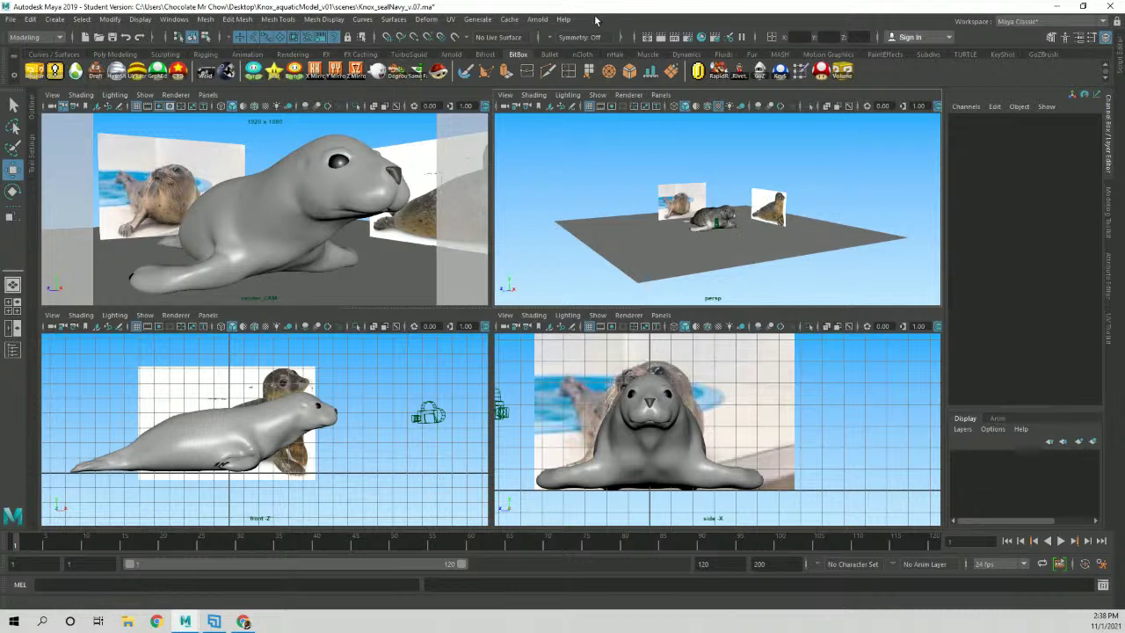
pyautogui.click(718, 216)
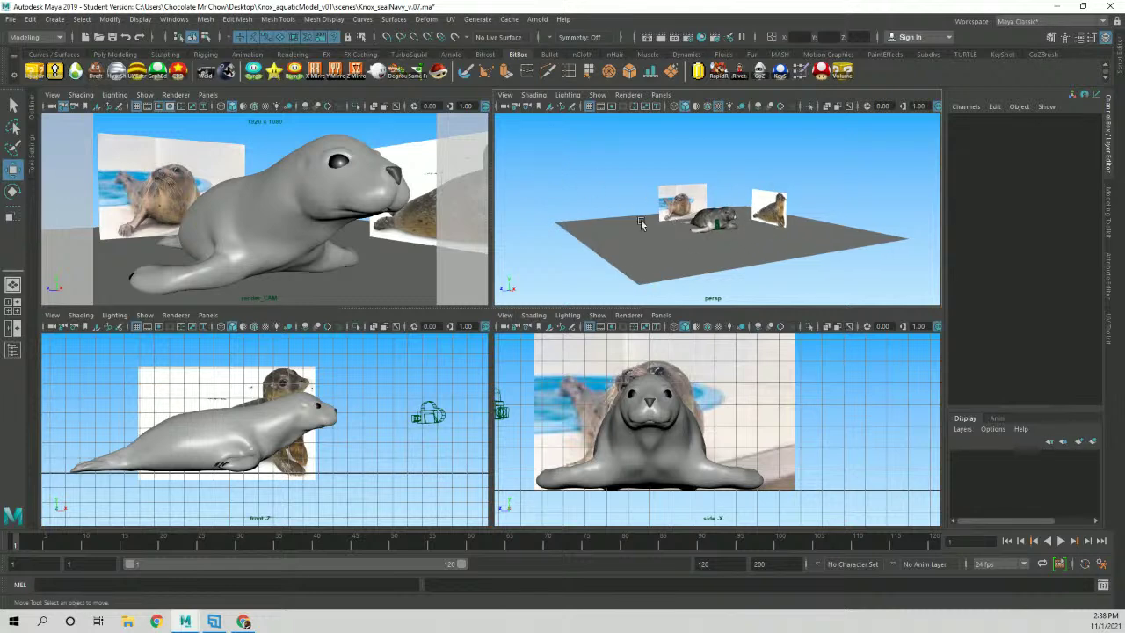
# Create an Arnold area light in the scene.
pyautogui.click(54, 19)
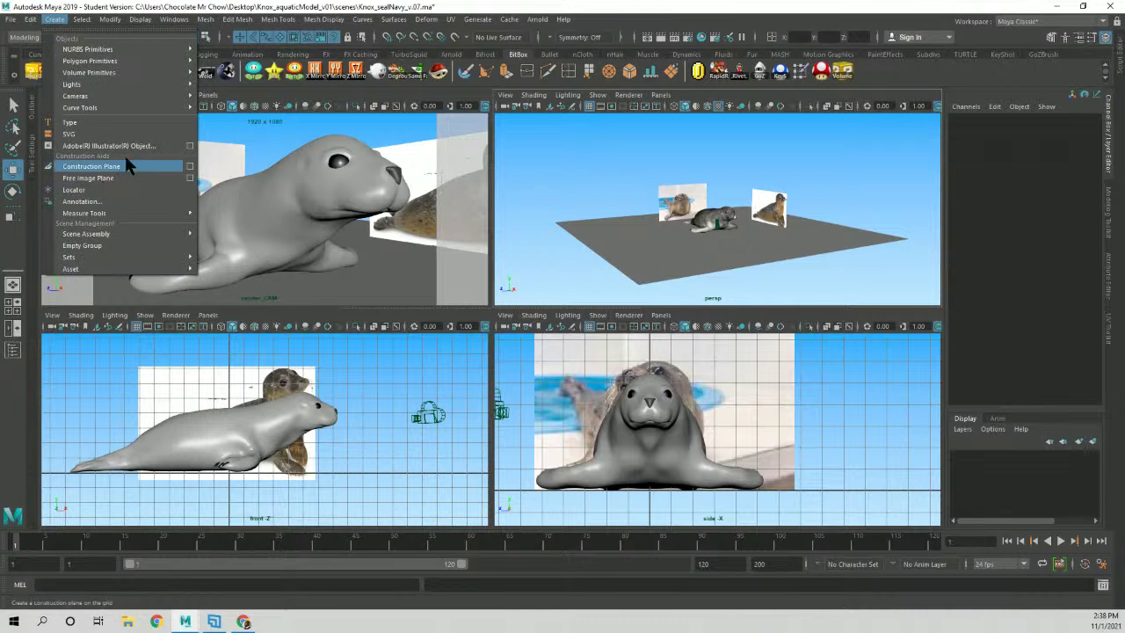
pyautogui.moveTo(153, 84)
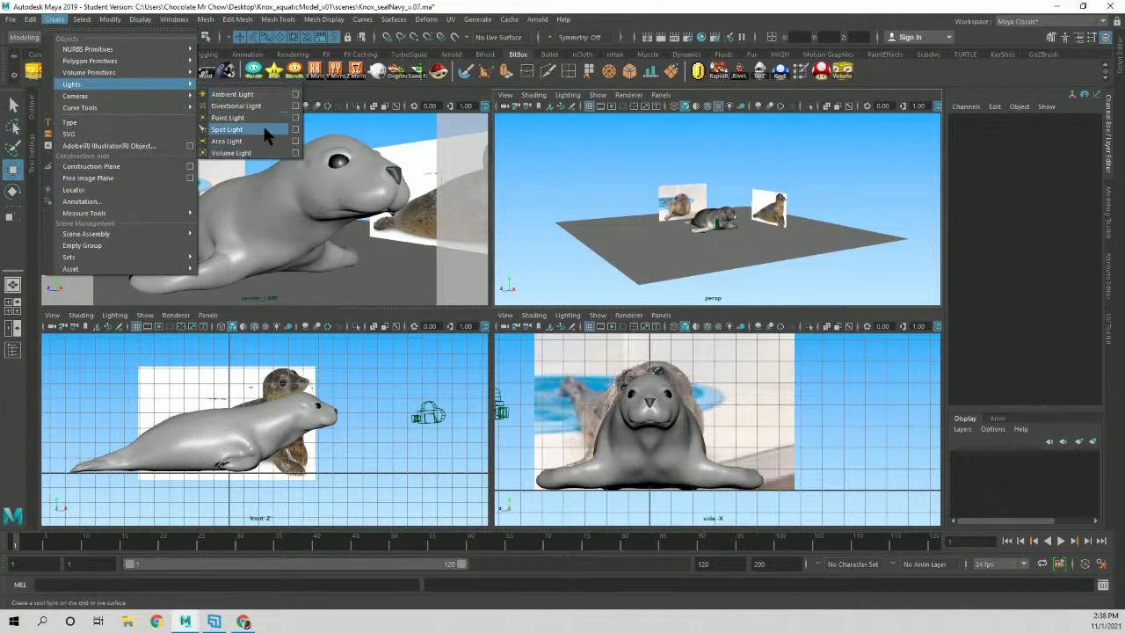
pyautogui.click(538, 19)
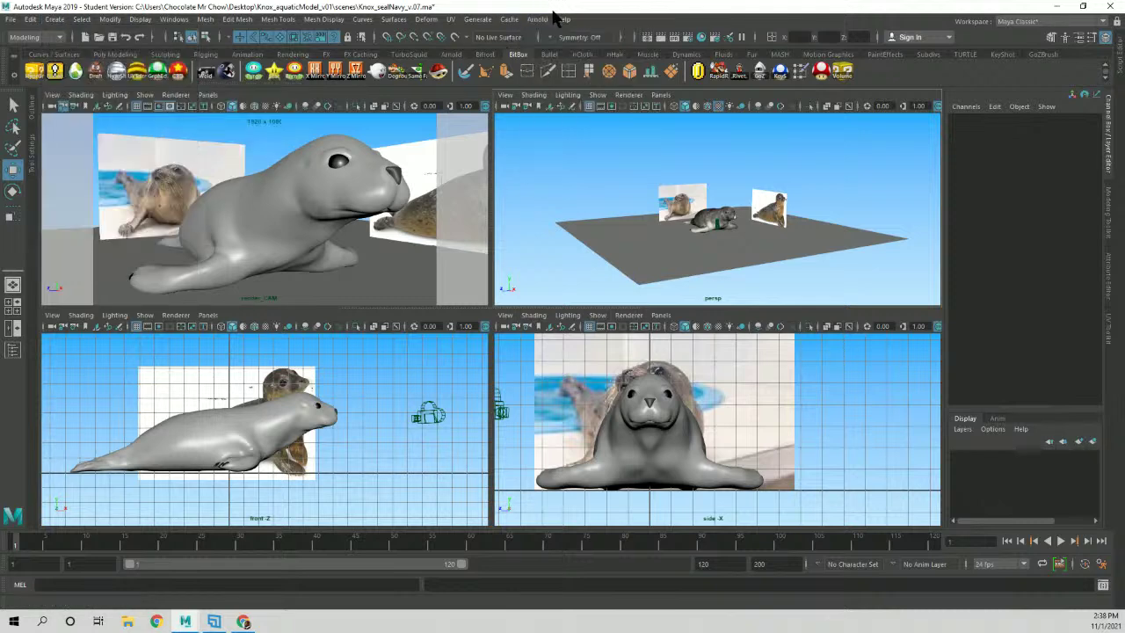
pyautogui.click(539, 20)
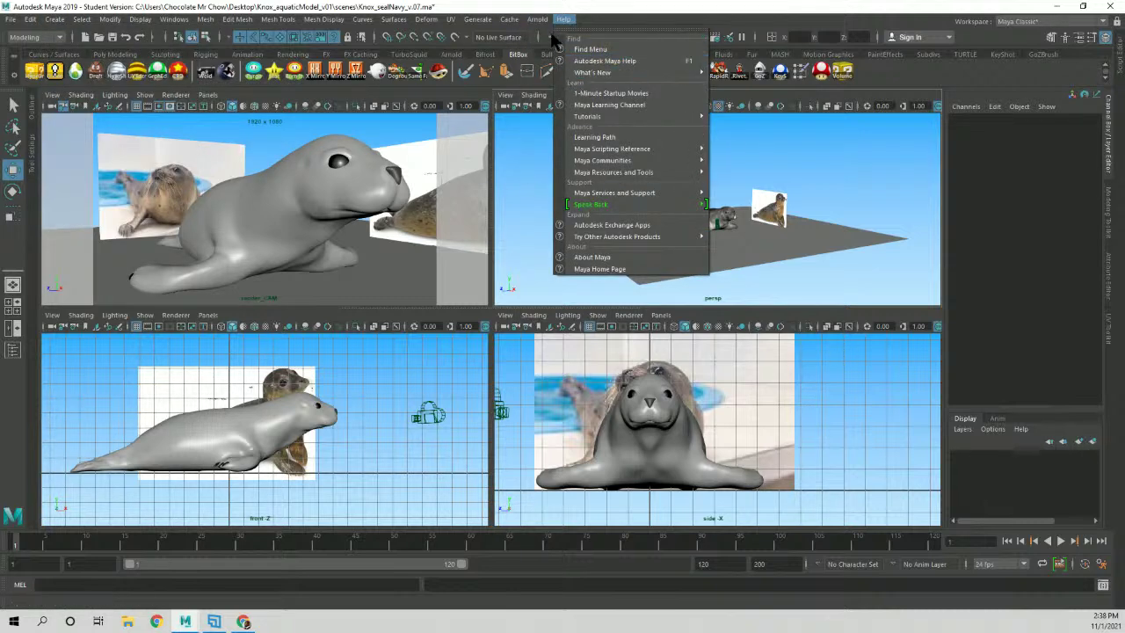
pyautogui.click(532, 19)
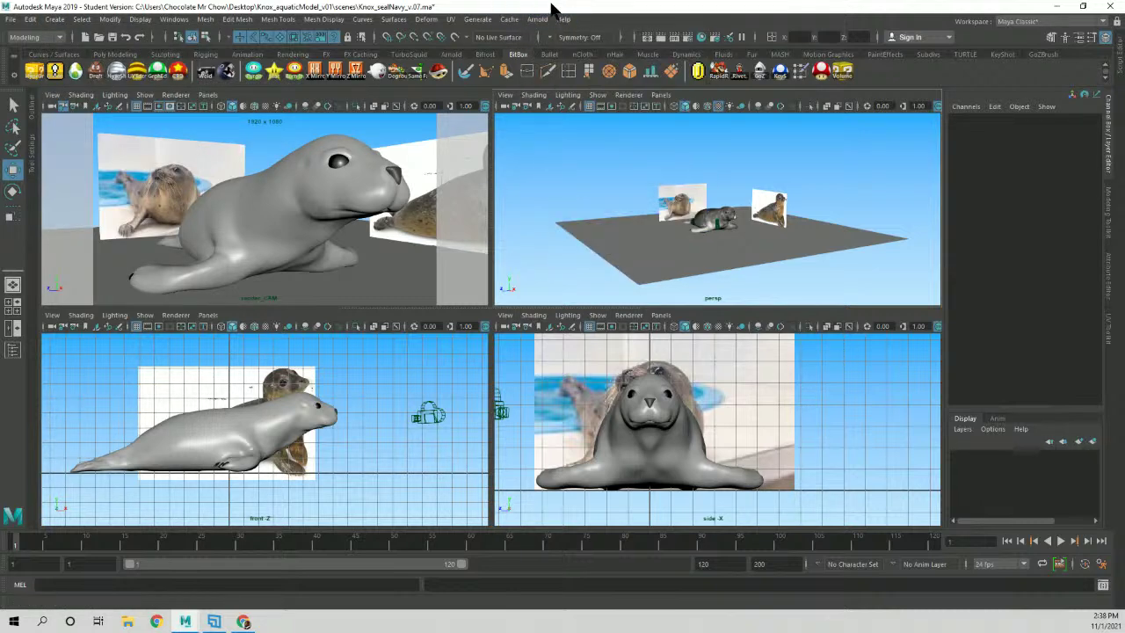
pyautogui.click(546, 21)
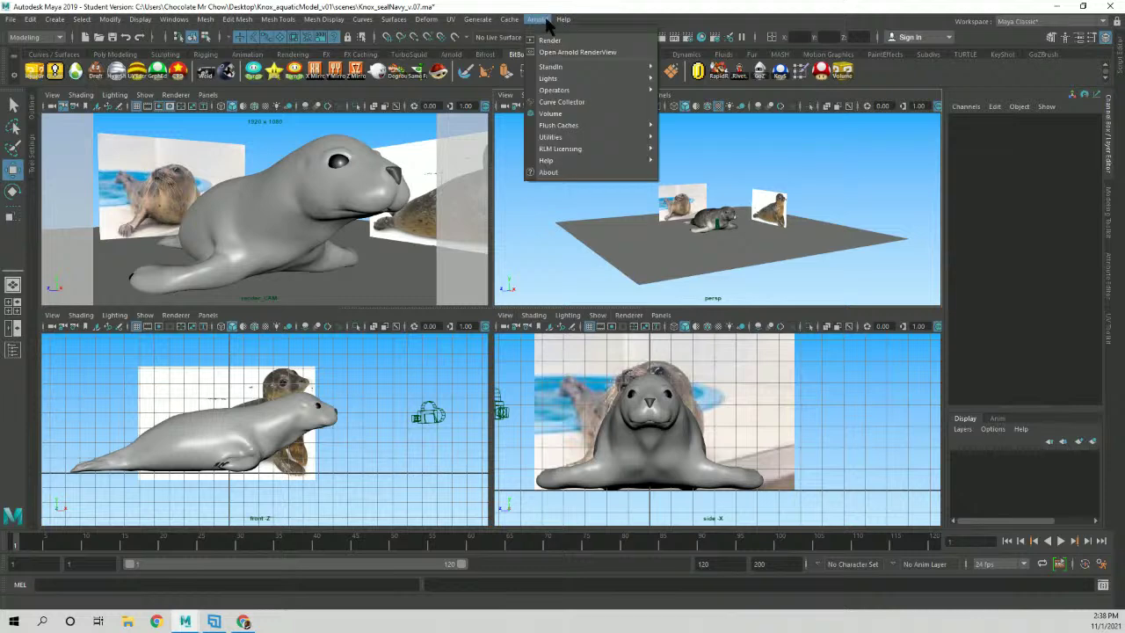
pyautogui.moveTo(601, 80)
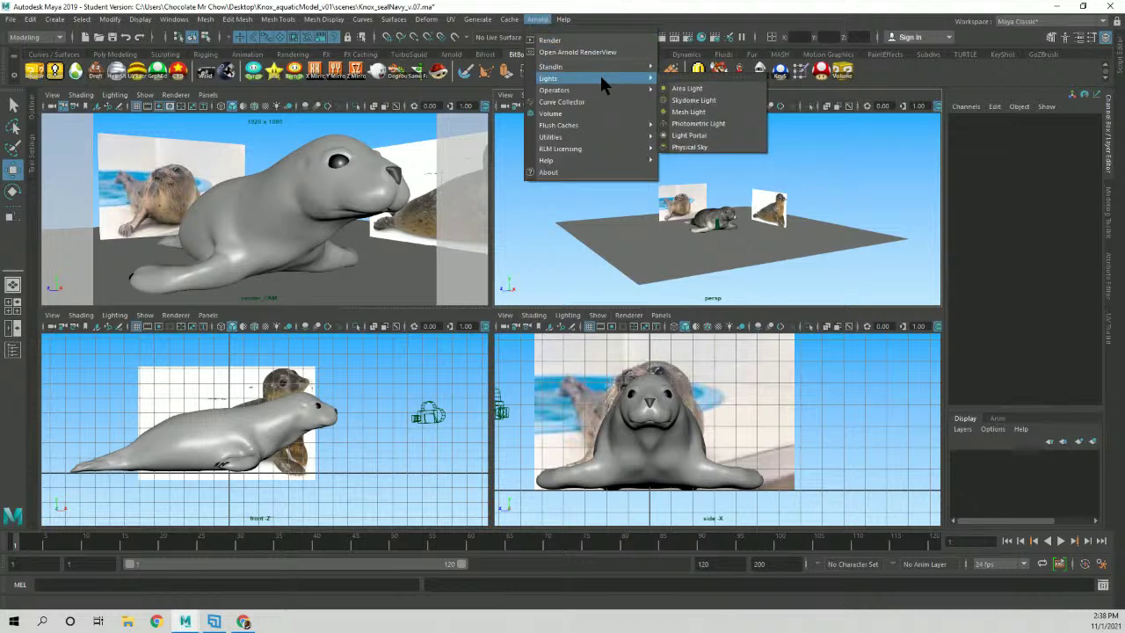
pyautogui.click(741, 88)
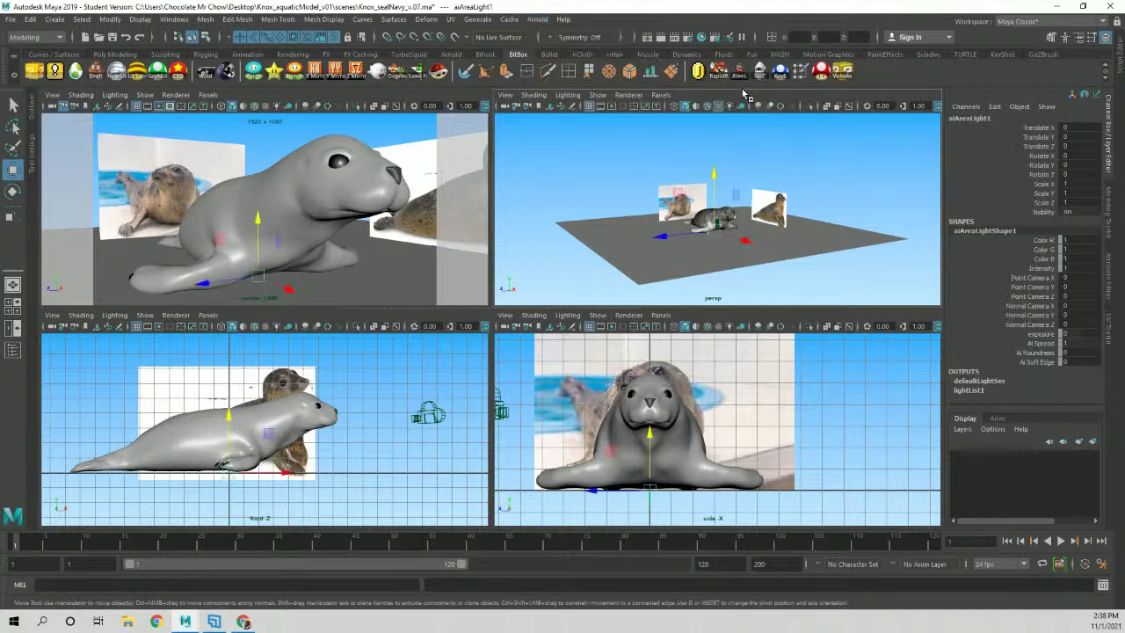
# Move the area light in front of and beside the seal, to about X 11.9, Y 5.1, Z 11.3.
pyautogui.keyDown('alt'); pyautogui.moveTo(820, 195); pyautogui.dragTo(796, 143); pyautogui.keyUp('alt')
pyautogui.scroll(4, 735, 186)
pyautogui.moveTo(736, 185)
pyautogui.keyDown('alt'); pyautogui.mouseDown()
pyautogui.moveTo(694, 209)
pyautogui.moveTo(791, 208)
pyautogui.moveTo(741, 193)
pyautogui.mouseUp(); pyautogui.keyUp('alt')
pyautogui.moveTo(772, 149); pyautogui.dragTo(779, 109)
pyautogui.keyDown('alt'); pyautogui.moveTo(804, 238); pyautogui.dragTo(659, 246); pyautogui.keyUp('alt')
pyautogui.keyDown('alt'); pyautogui.moveTo(659, 247); pyautogui.dragTo(735, 220, button='middle'); pyautogui.keyUp('alt')
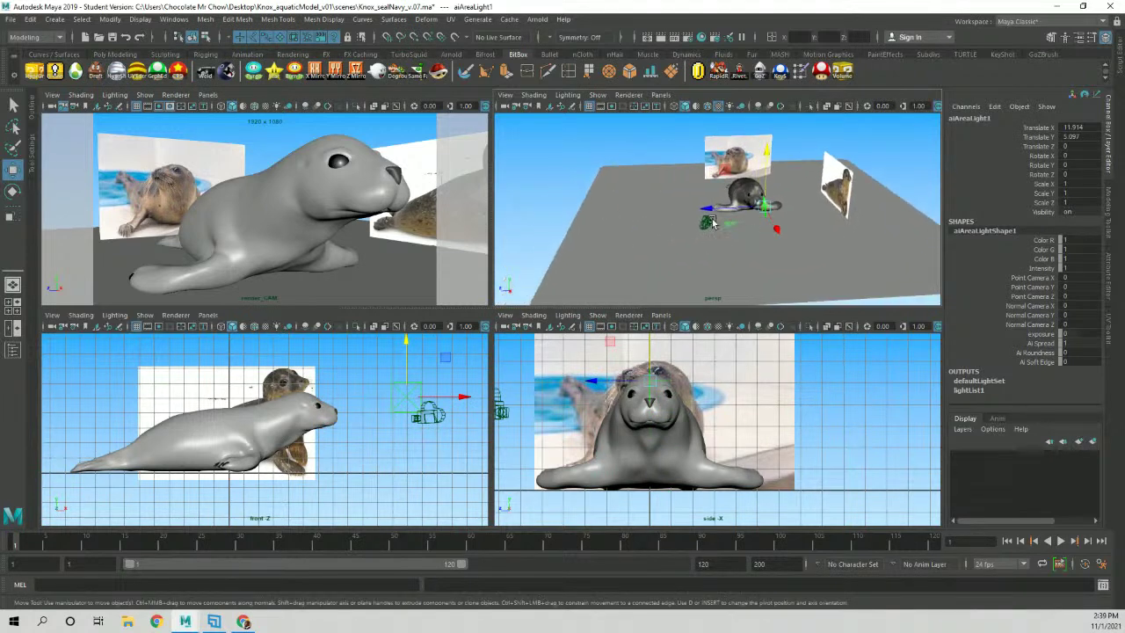
pyautogui.moveTo(695, 211); pyautogui.dragTo(620, 211)
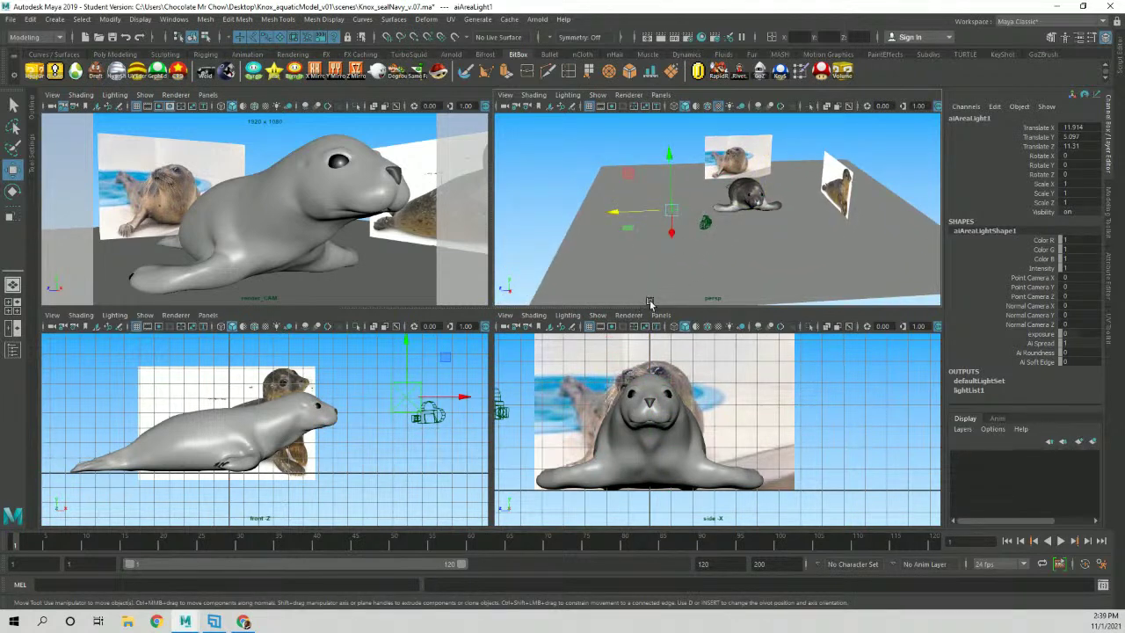
# Rotate the area light toward the seal, to about -13.6 in X and 44.4 in Y.
pyautogui.scroll(-3, 639, 250)
pyautogui.keyDown('alt'); pyautogui.moveTo(639, 249); pyautogui.dragTo(699, 220); pyautogui.keyUp('alt')
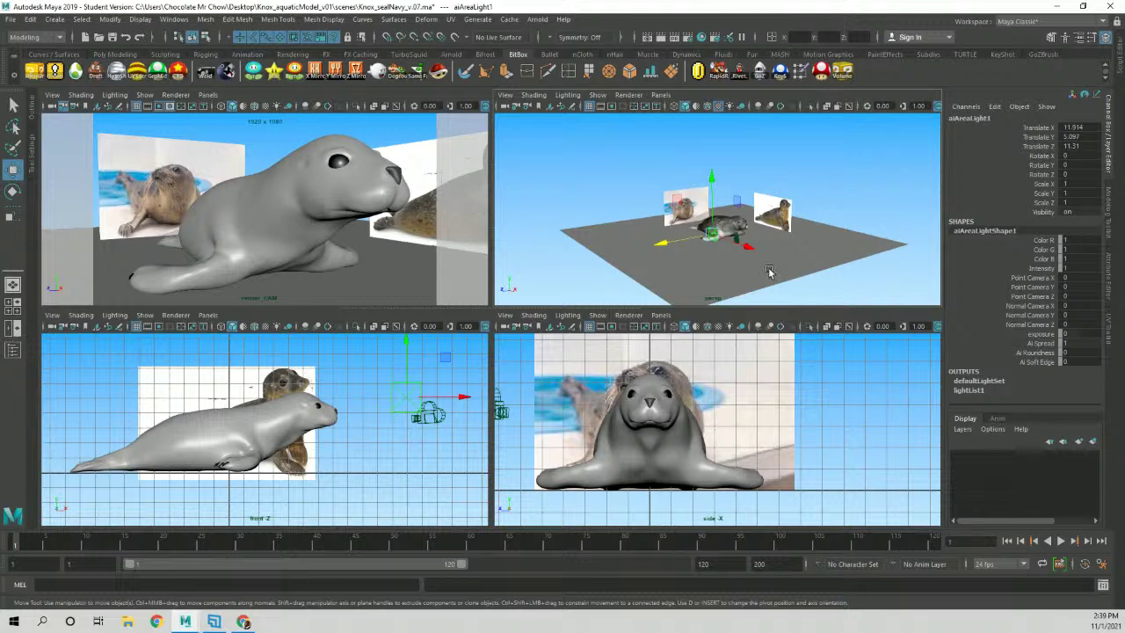
pyautogui.keyDown('alt'); pyautogui.moveTo(710, 257); pyautogui.dragTo(719, 220); pyautogui.keyUp('alt')
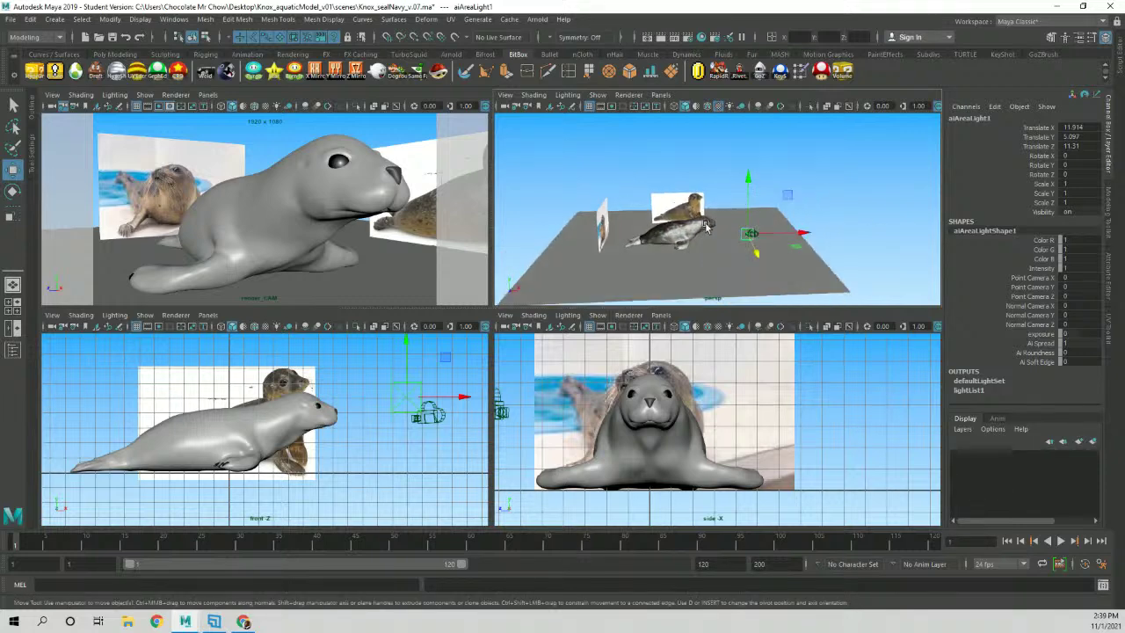
pyautogui.keyDown('alt'); pyautogui.moveTo(664, 287); pyautogui.dragTo(670, 236); pyautogui.keyUp('alt')
pyautogui.press('e')
pyautogui.keyDown('alt'); pyautogui.moveTo(712, 270); pyautogui.dragTo(677, 233); pyautogui.keyUp('alt')
pyautogui.keyDown('alt'); pyautogui.moveTo(677, 234); pyautogui.dragTo(750, 230, button='right'); pyautogui.keyUp('alt')
pyautogui.keyDown('alt'); pyautogui.moveTo(750, 231); pyautogui.dragTo(706, 231); pyautogui.keyUp('alt')
pyautogui.keyDown('alt'); pyautogui.moveTo(707, 231); pyautogui.dragTo(764, 247, button='right'); pyautogui.keyUp('alt')
pyautogui.keyDown('alt'); pyautogui.moveTo(764, 246); pyautogui.dragTo(763, 213, button='middle'); pyautogui.keyUp('alt')
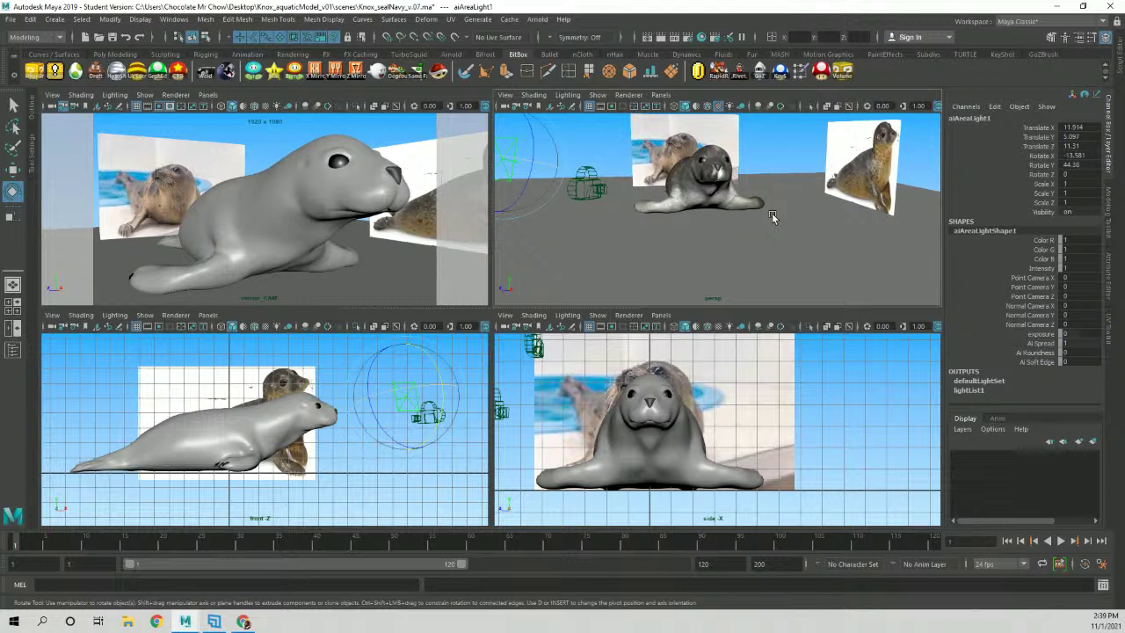
# Scale the area light uniformly to about 5.
pyautogui.keyDown('alt'); pyautogui.moveTo(758, 225); pyautogui.dragTo(626, 227, button='right'); pyautogui.keyUp('alt')
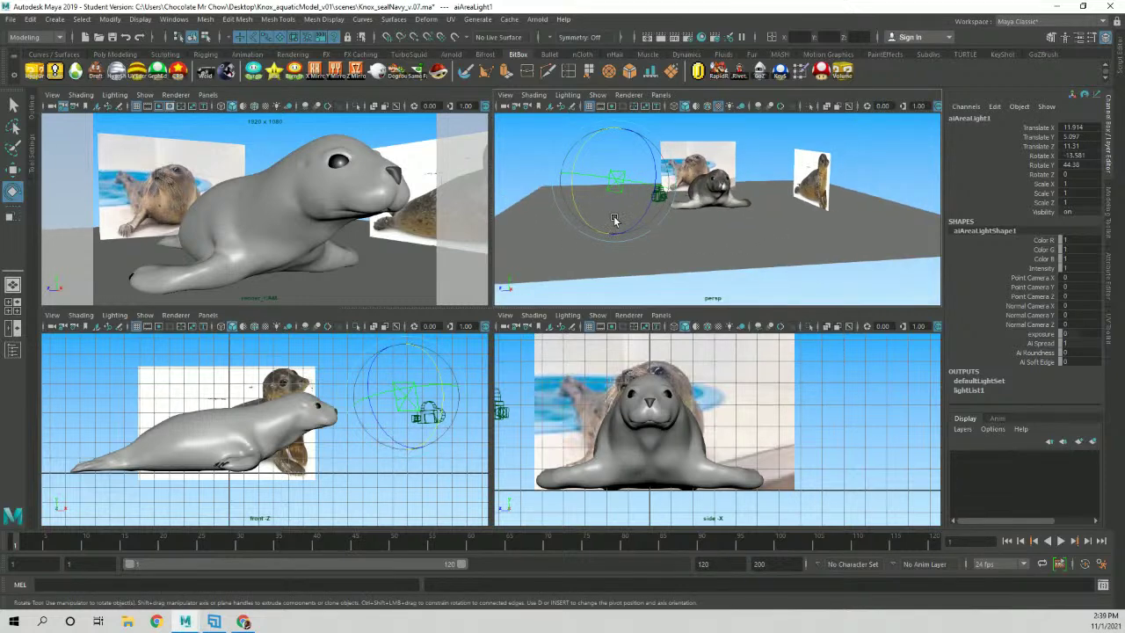
pyautogui.press('r')
pyautogui.keyDown('alt'); pyautogui.moveTo(642, 213); pyautogui.dragTo(609, 212); pyautogui.keyUp('alt')
pyautogui.keyDown('alt'); pyautogui.moveTo(609, 212); pyautogui.dragTo(661, 234, button='middle'); pyautogui.keyUp('alt')
pyautogui.moveTo(605, 227); pyautogui.dragTo(709, 222)
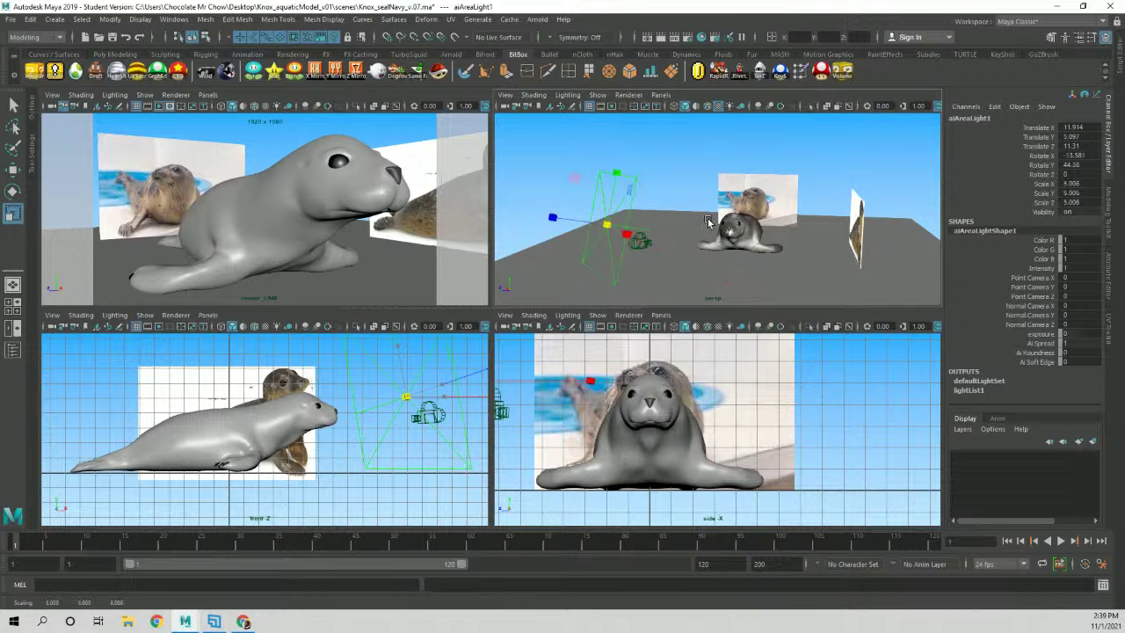
pyautogui.keyDown('alt'); pyautogui.moveTo(709, 221); pyautogui.dragTo(668, 243, button='right'); pyautogui.keyUp('alt')
pyautogui.keyDown('alt'); pyautogui.moveTo(669, 243); pyautogui.dragTo(661, 211); pyautogui.keyUp('alt')
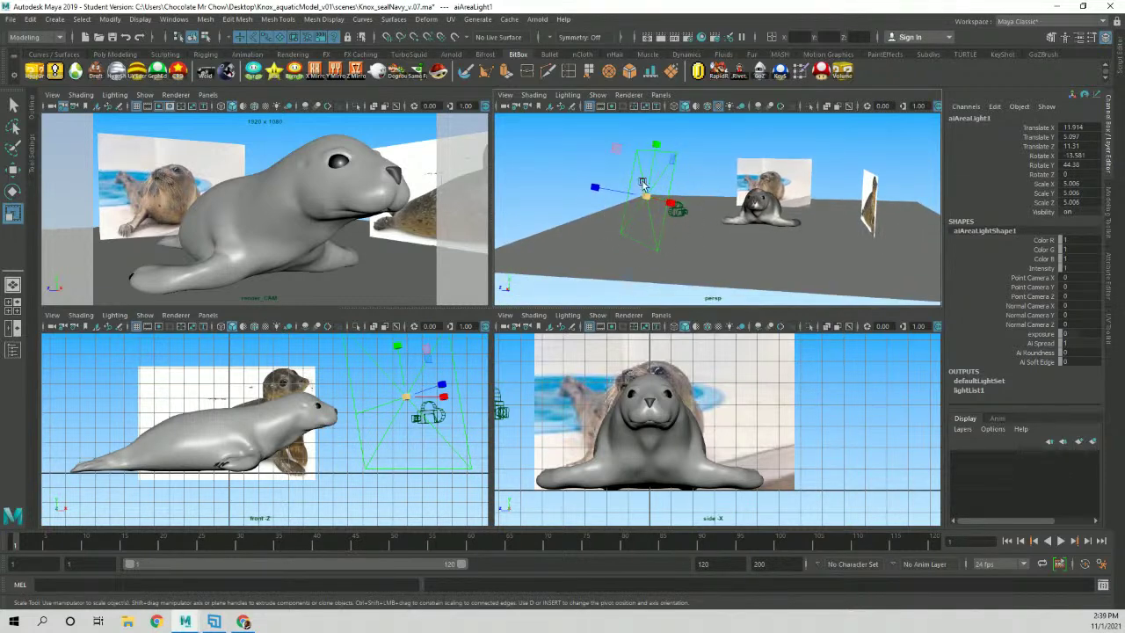
# Rename the area light as key_LGT.
pyautogui.click(673, 202)
pyautogui.click(1110, 176)
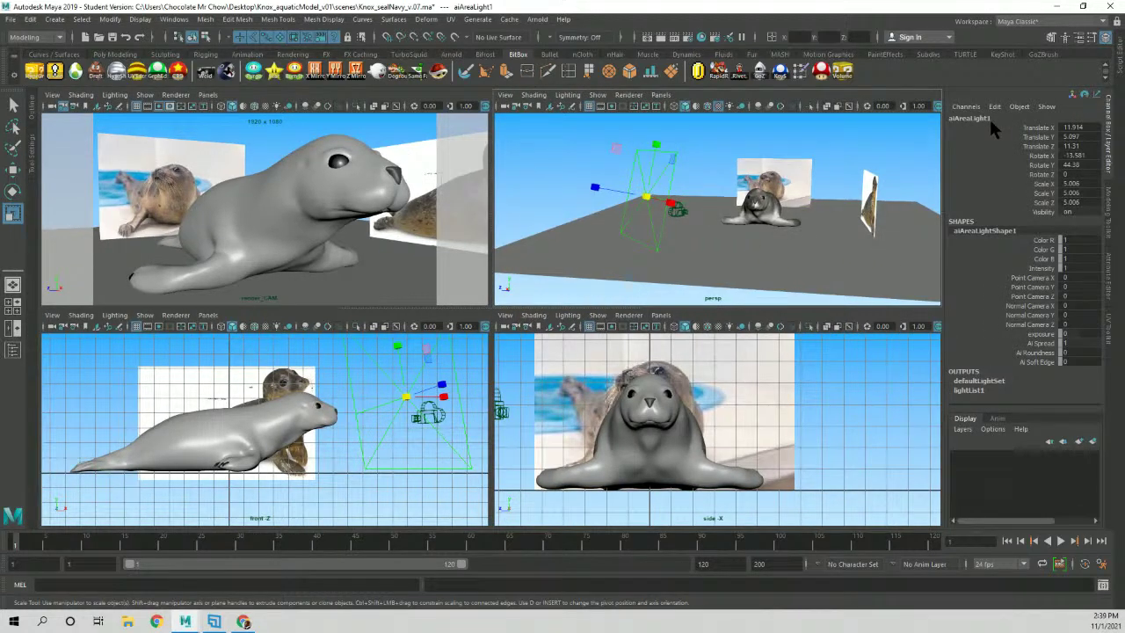
pyautogui.click(990, 119)
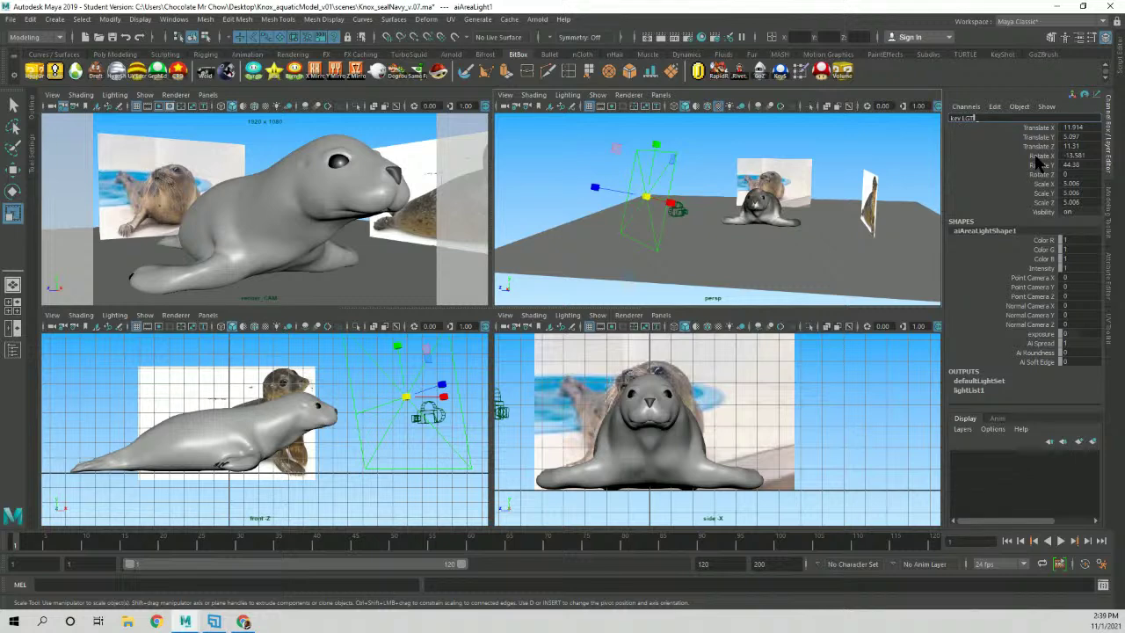
pyautogui.press('Return')
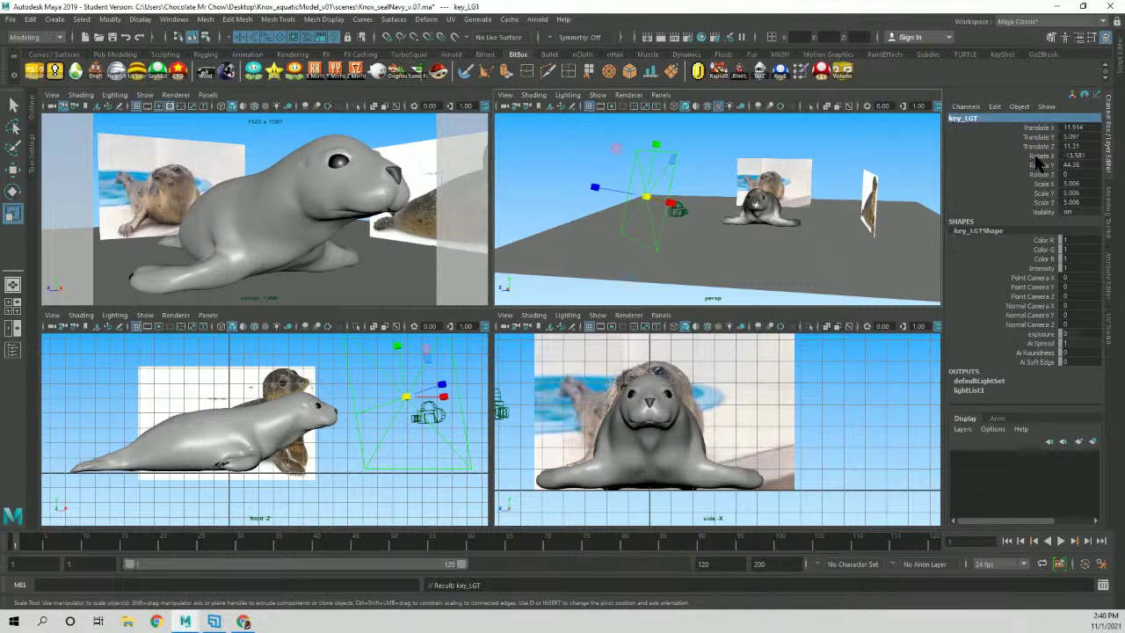
# Reposition key_LGT to about X 8.5, Y 9.4, Z 12.2 and rotate it to about -25.7, 56.2, 5.7, aimed down at the seal.
pyautogui.keyDown('alt'); pyautogui.moveTo(760, 194); pyautogui.dragTo(686, 207); pyautogui.keyUp('alt')
pyautogui.press('w')
pyautogui.moveTo(622, 137); pyautogui.dragTo(744, 194)
pyautogui.press('e')
pyautogui.press('e')
pyautogui.keyDown('alt'); pyautogui.moveTo(745, 193); pyautogui.dragTo(686, 248); pyautogui.keyUp('alt')
pyautogui.press('w')
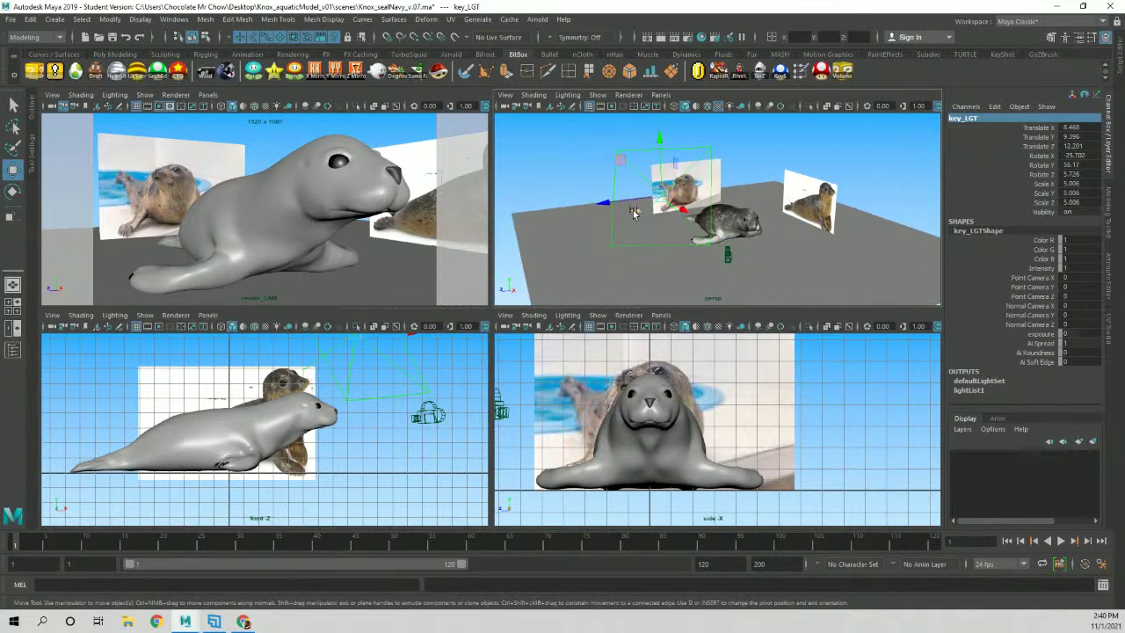
# Scale key_LGT uniformly down to about 4.74 and deselect it.
pyautogui.press('e')
pyautogui.press('r')
pyautogui.keyDown('alt'); pyautogui.moveTo(675, 207); pyautogui.dragTo(644, 182); pyautogui.keyUp('alt')
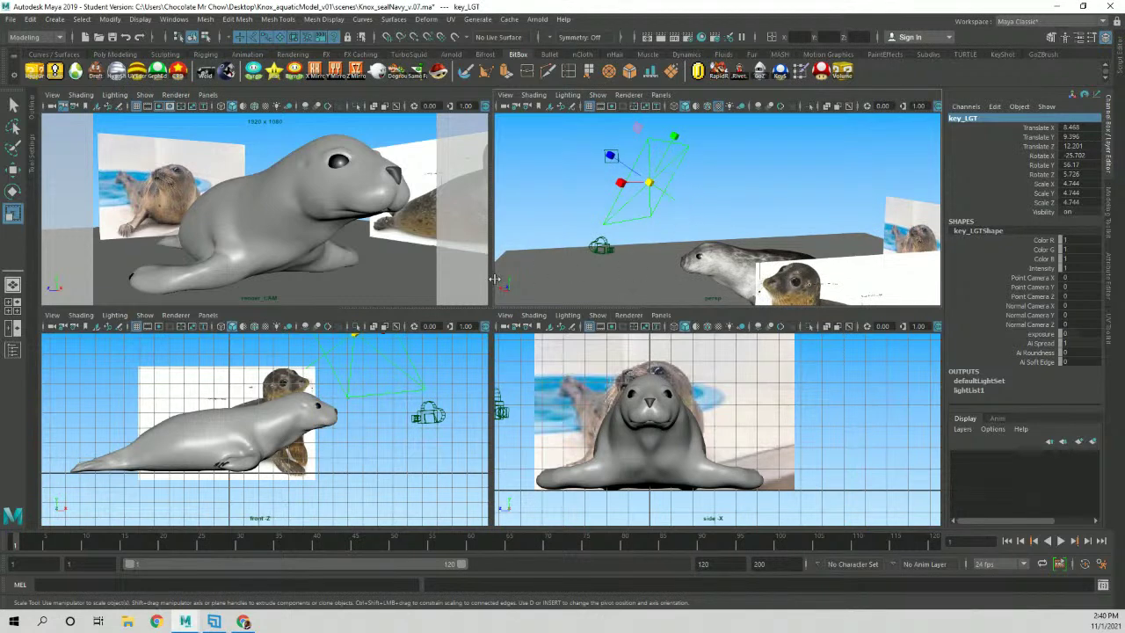
pyautogui.click(283, 147)
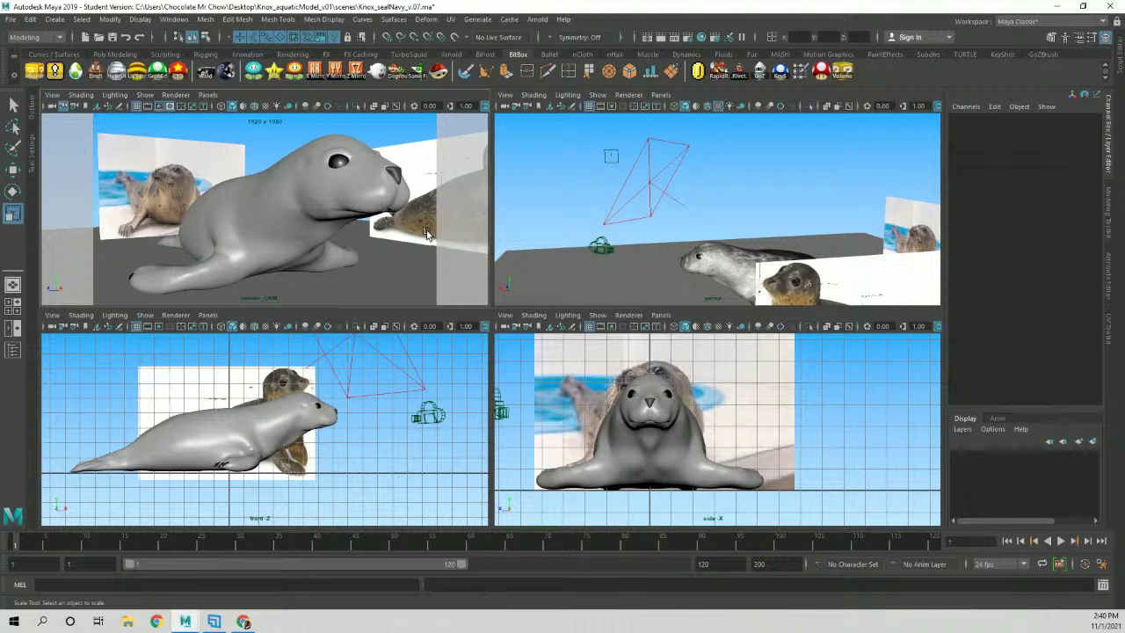
# Render the render_CAM view with Arnold, inspect the lighting in the Render View window and close it.
pyautogui.click(665, 40)
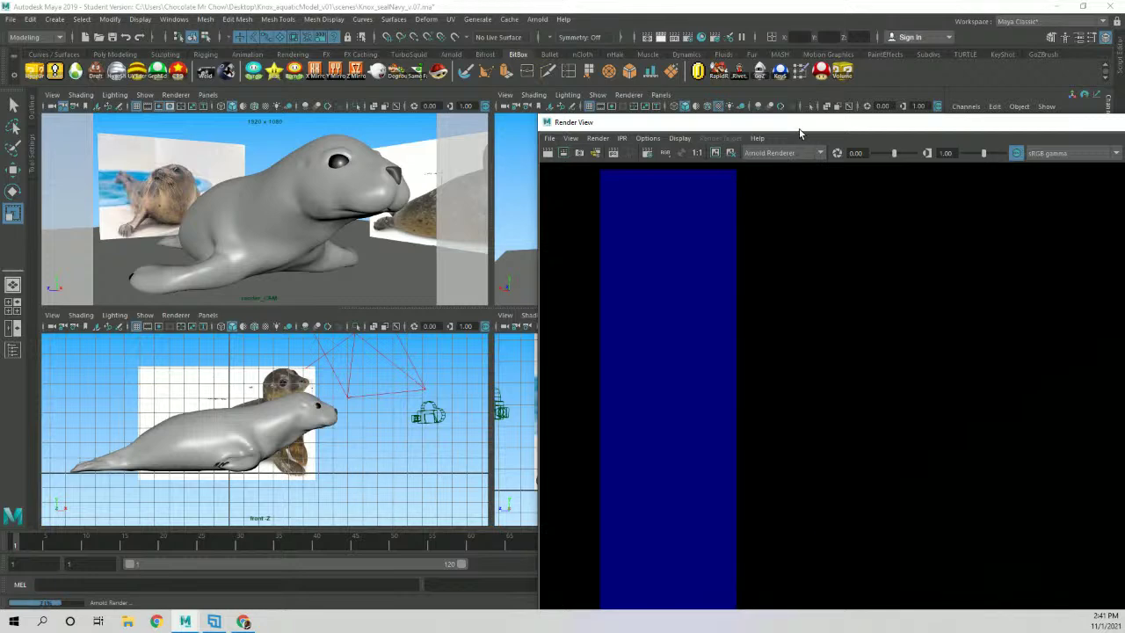
pyautogui.moveTo(824, 130); pyautogui.dragTo(389, 294)
pyautogui.moveTo(467, 297); pyautogui.dragTo(427, 41)
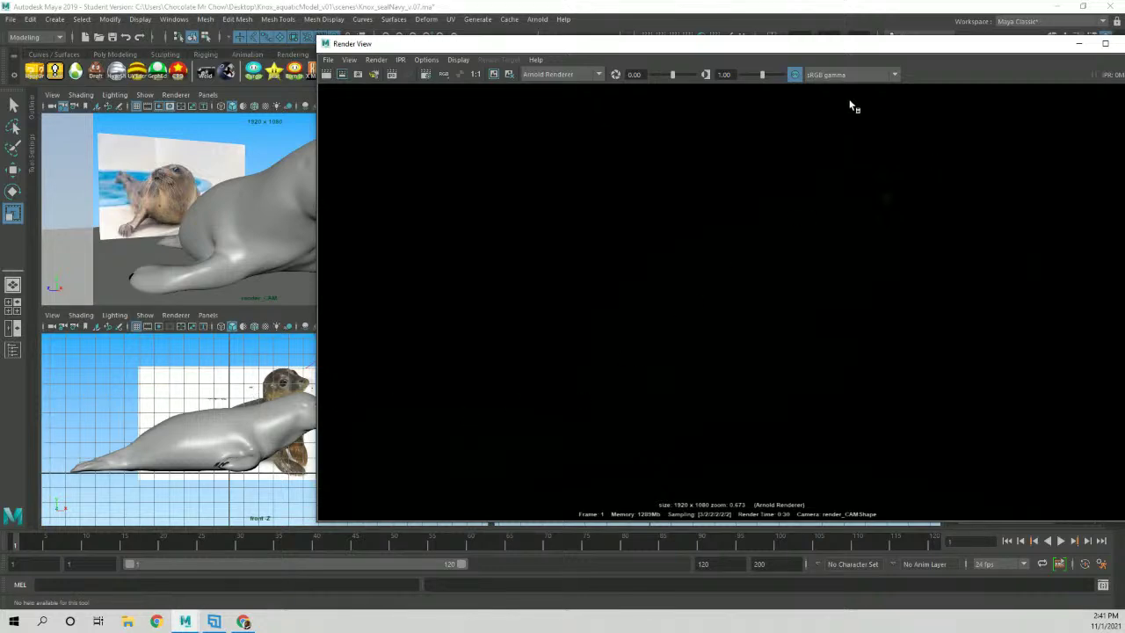
pyautogui.moveTo(901, 48); pyautogui.dragTo(719, 121)
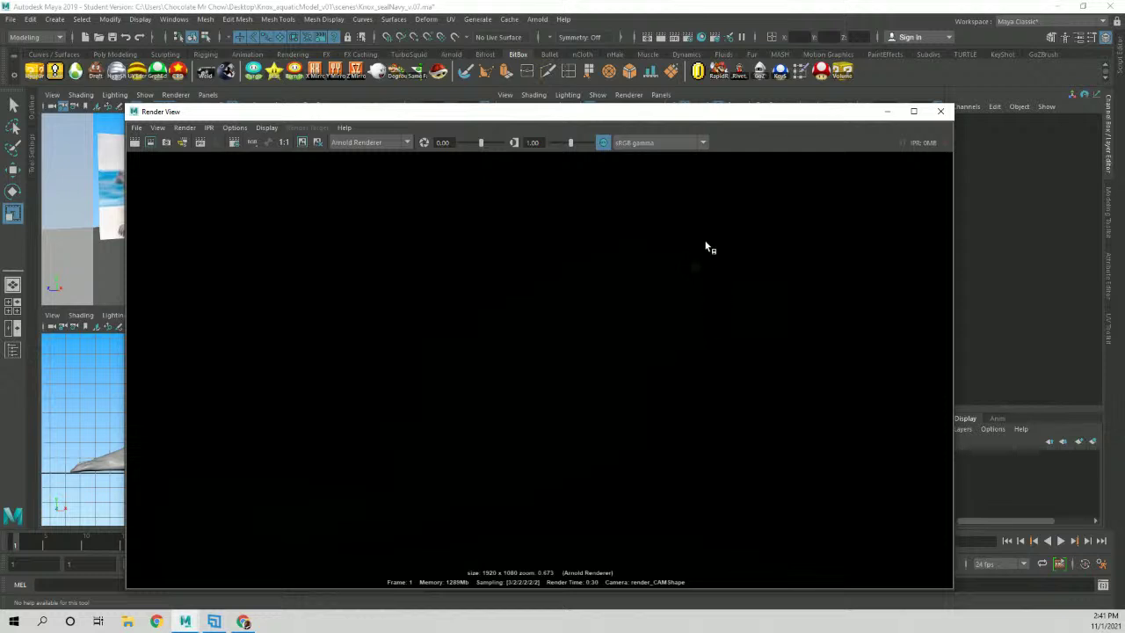
pyautogui.moveTo(823, 118); pyautogui.dragTo(790, 121)
pyautogui.click(908, 113)
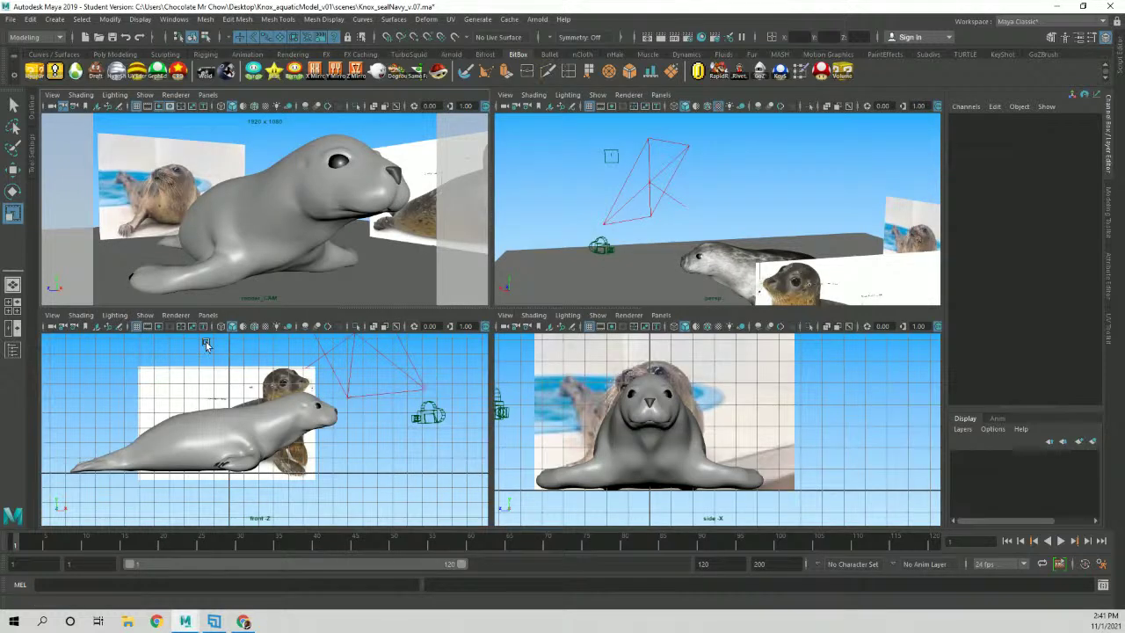
# Replace the front view with the Render View and mark a small render region over the seal's head.
pyautogui.click(207, 315)
pyautogui.moveTo(251, 331)
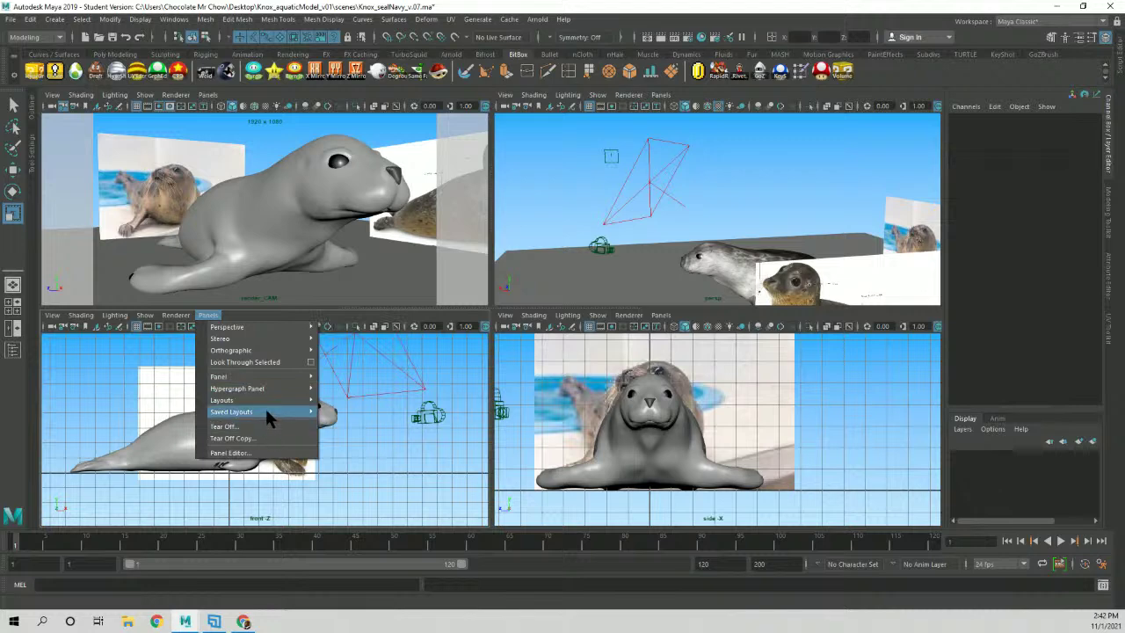
pyautogui.moveTo(269, 378)
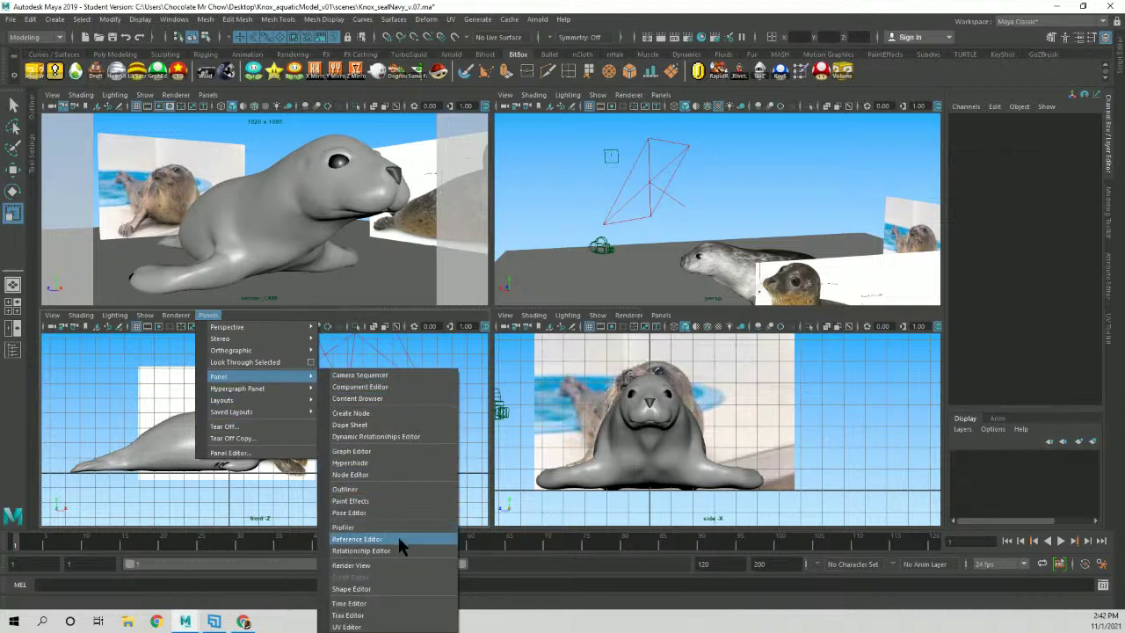
pyautogui.click(396, 562)
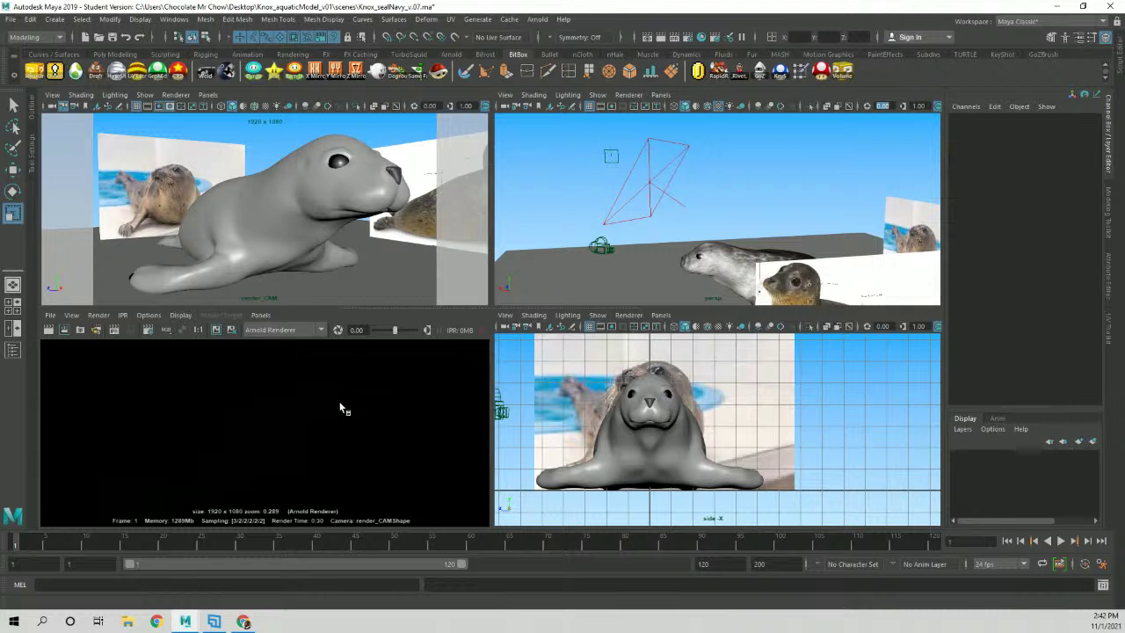
pyautogui.moveTo(288, 373); pyautogui.dragTo(345, 408)
# Move key_LGT closer to the seal, to about X 6.0, Y 7.6, Z 10.4, and scale it uniformly to about 6.46.
pyautogui.click(645, 183)
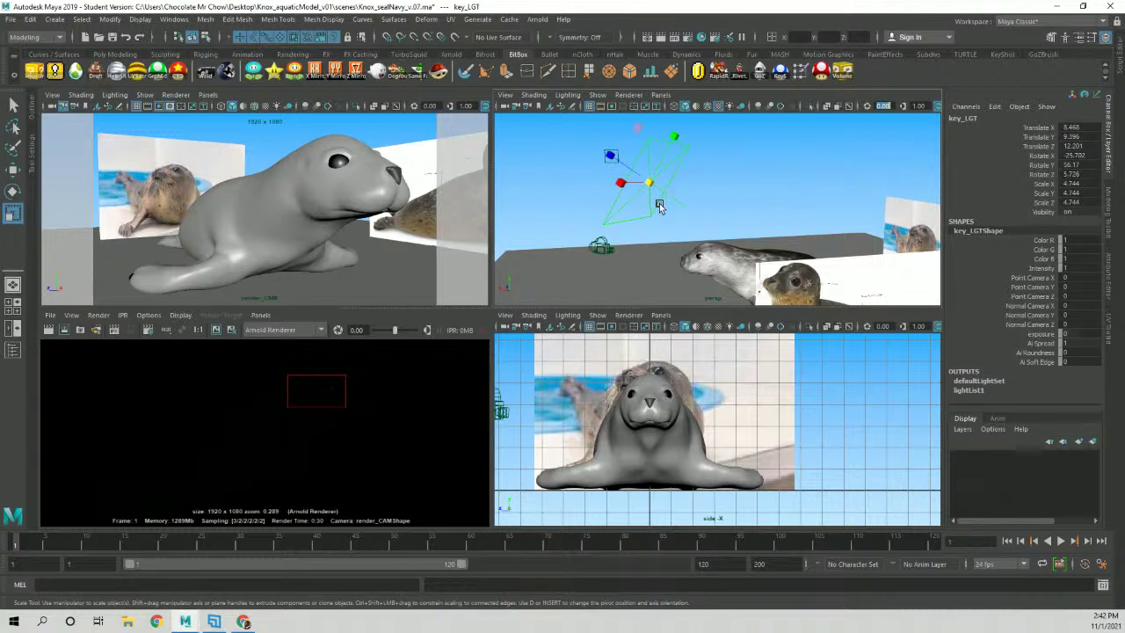
pyautogui.press('w')
pyautogui.keyDown('alt'); pyautogui.moveTo(655, 204); pyautogui.dragTo(878, 216); pyautogui.keyUp('alt')
pyautogui.press('w')
pyautogui.press('r')
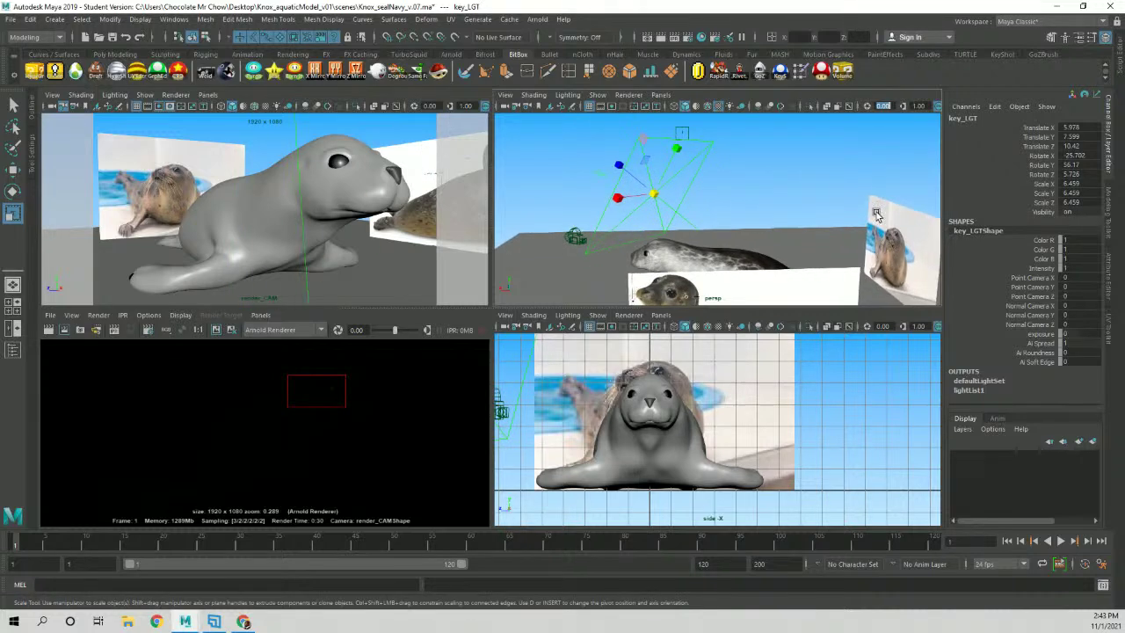
# Enable color temperature on key_LGT and set it to a warm value of about 4652.
pyautogui.click(1116, 289)
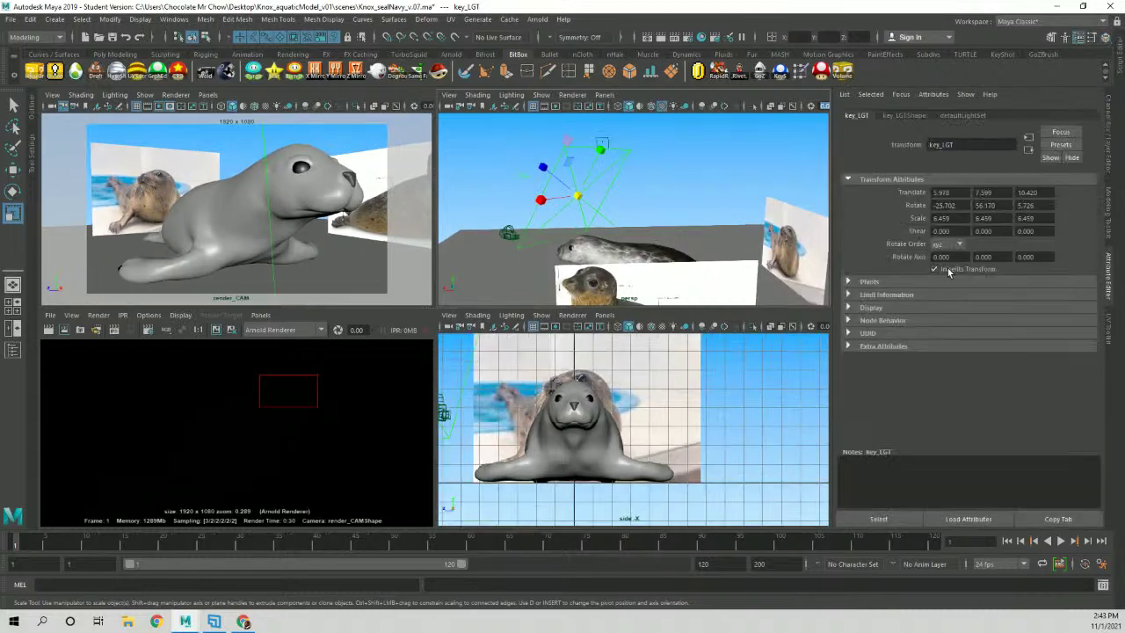
pyautogui.click(1110, 275)
pyautogui.click(1111, 276)
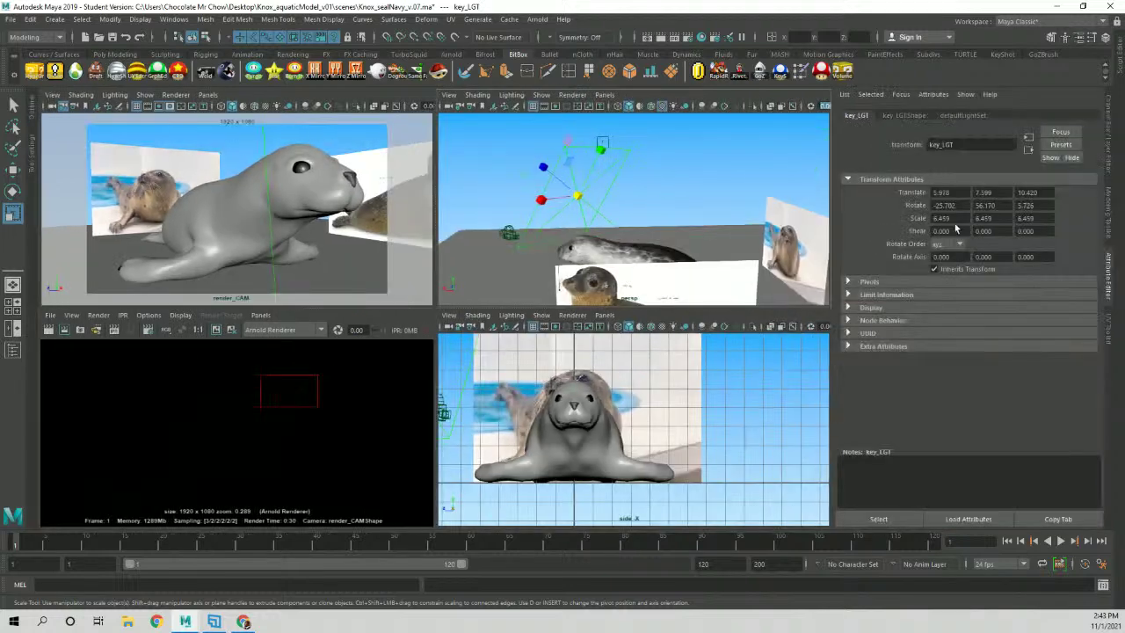
pyautogui.click(907, 116)
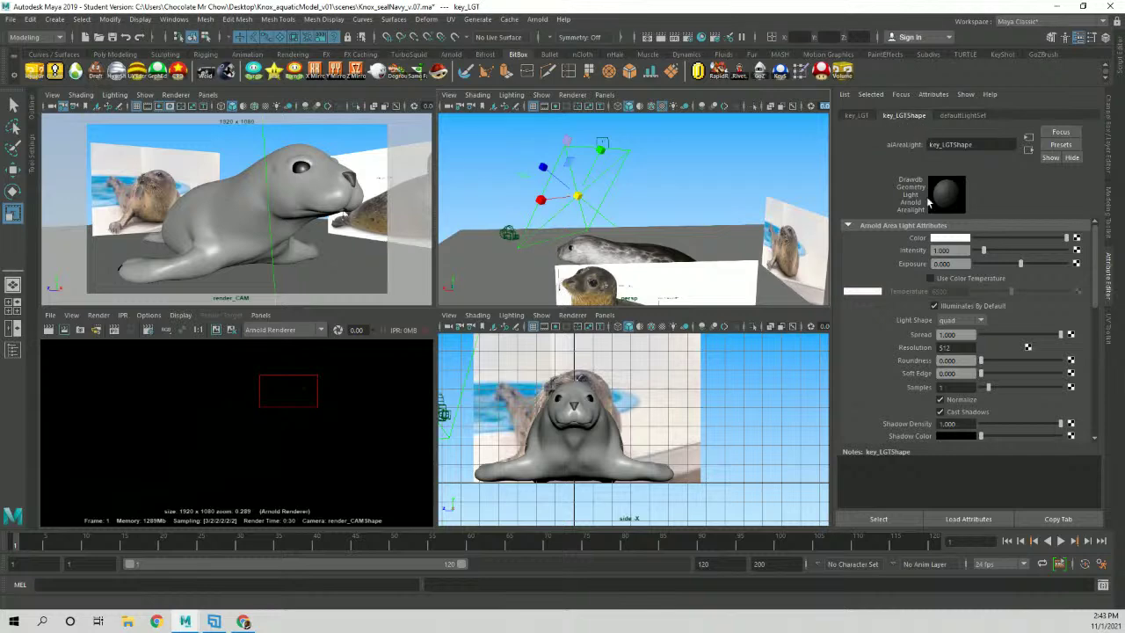
pyautogui.scroll(-1, 947, 246)
pyautogui.scroll(1, 971, 295)
pyautogui.click(931, 279)
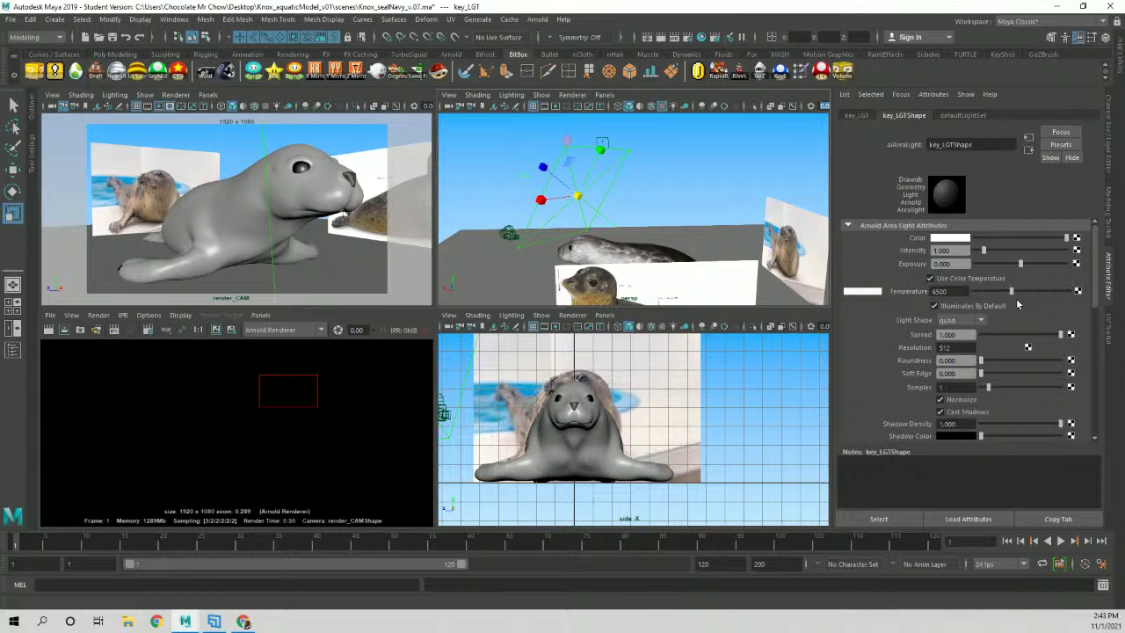
pyautogui.moveTo(1013, 296)
pyautogui.mouseDown()
pyautogui.moveTo(984, 291)
pyautogui.moveTo(1000, 296)
pyautogui.mouseUp()
# Set key_LGT's exposure to 1 and turn off Normalize.
pyautogui.moveTo(1024, 265); pyautogui.dragTo(1028, 265)
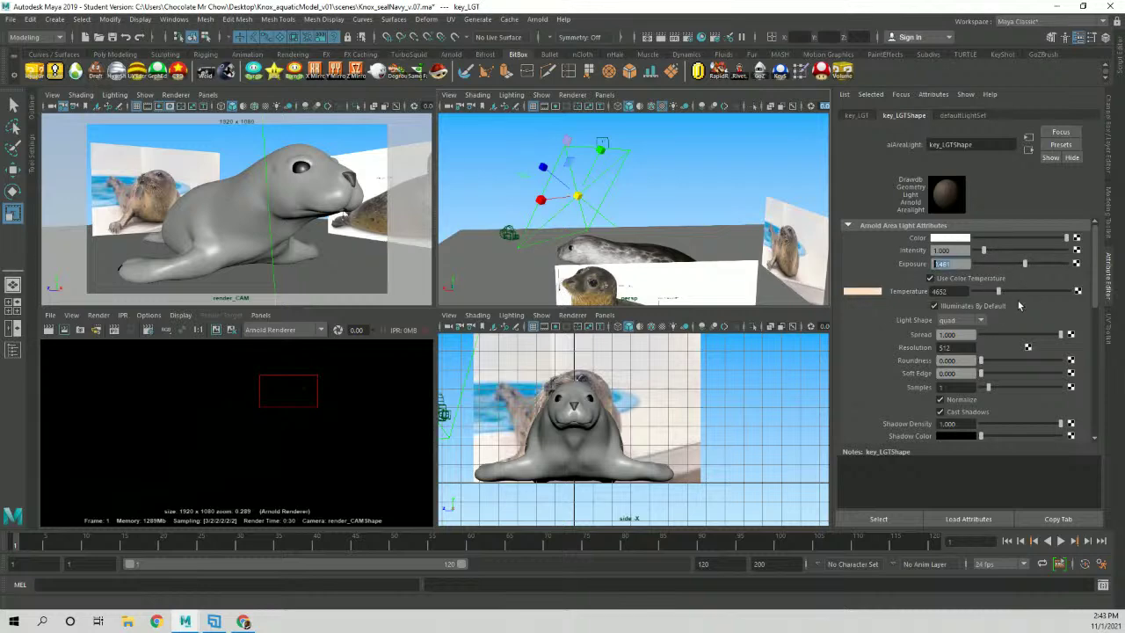
pyautogui.write('1')
pyautogui.press('Return')
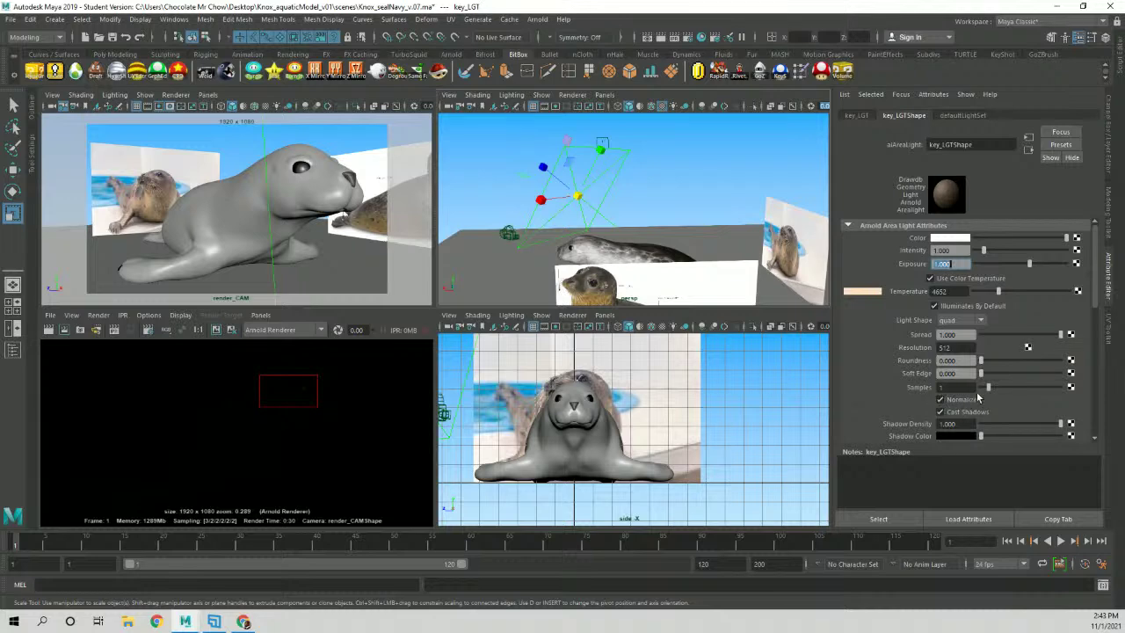
pyautogui.click(942, 400)
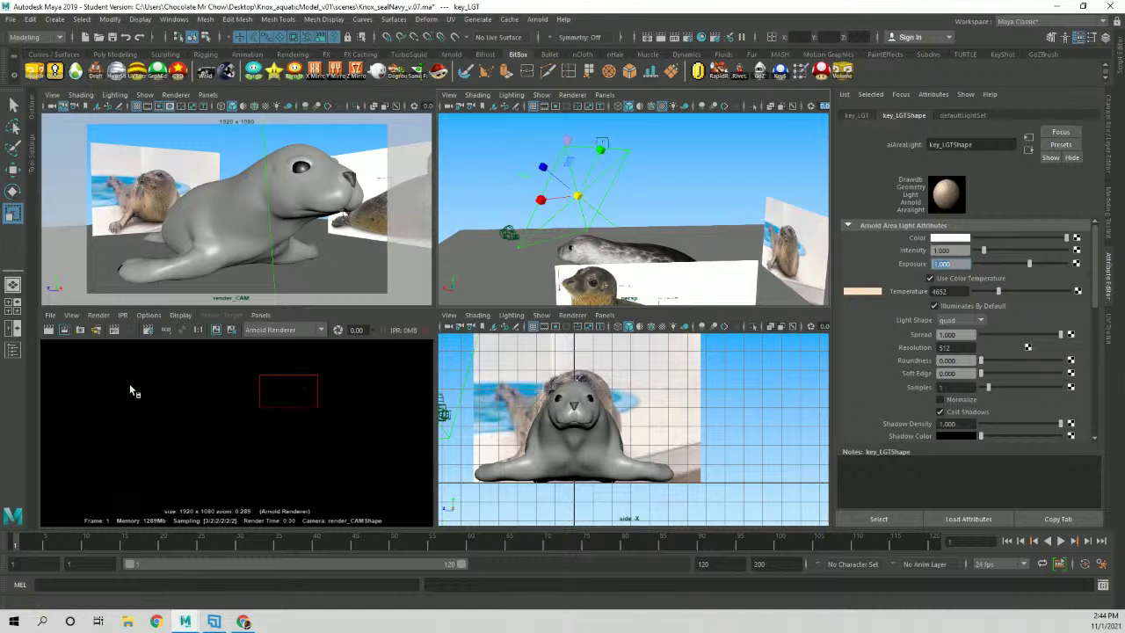
# Render the region over the seal's head and cool key_LGT's color temperature to about 9522.
pyautogui.click(64, 331)
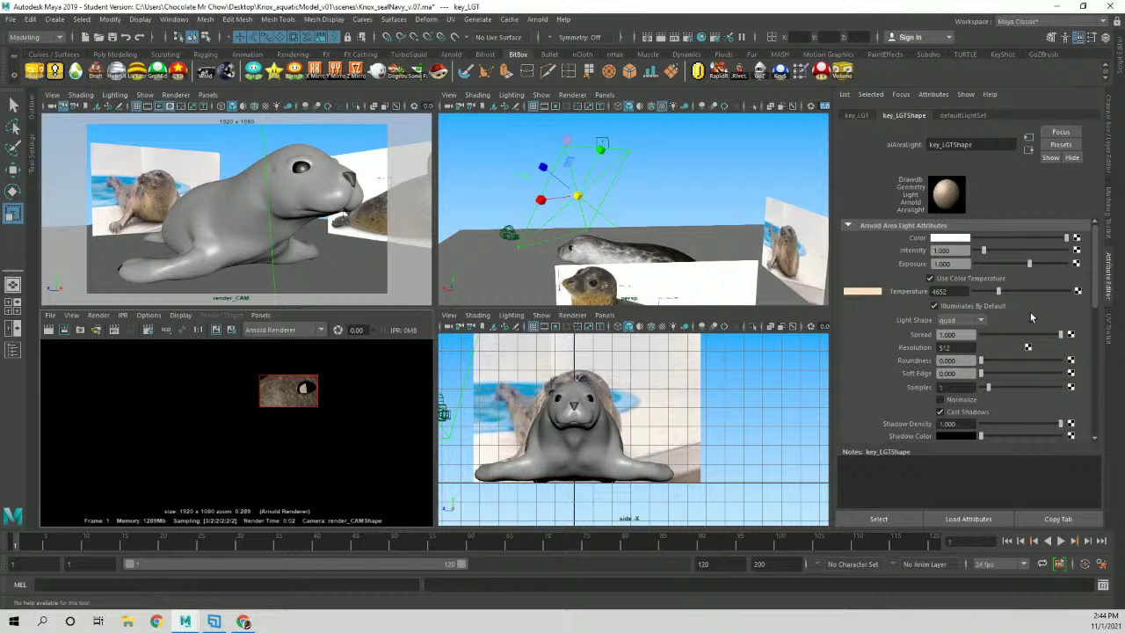
pyautogui.moveTo(1000, 300); pyautogui.dragTo(1028, 295)
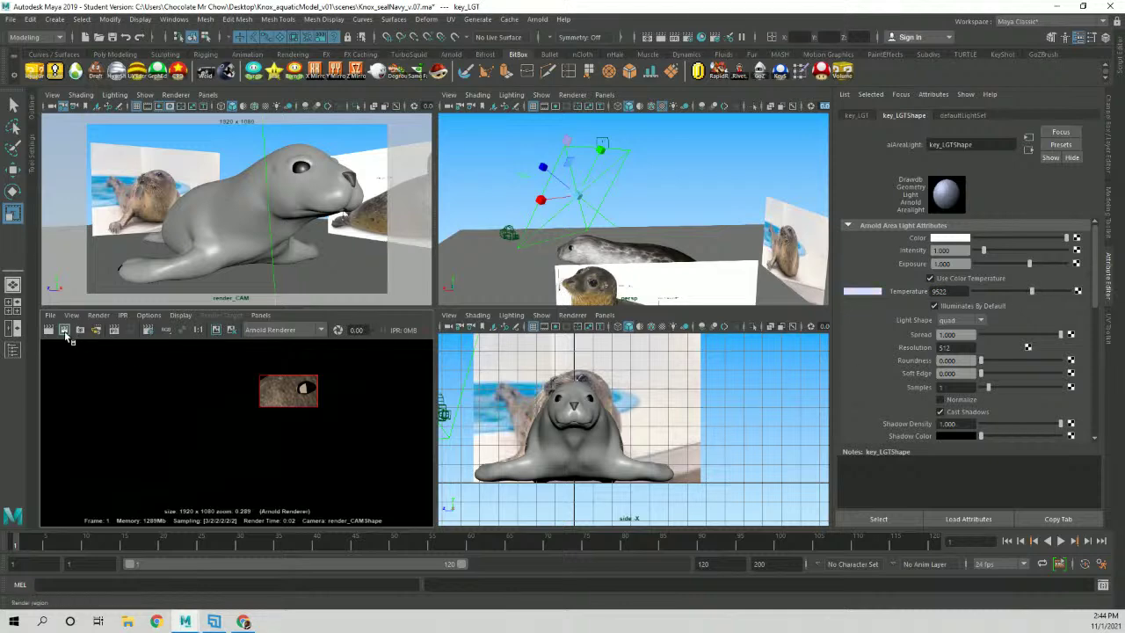
pyautogui.click(96, 330)
# Move key_LGT away from the seal to about X 8.3, Y 9.3, Z 12.1 and render the region and full frame.
pyautogui.press('w')
pyautogui.moveTo(543, 173); pyautogui.dragTo(502, 183)
pyautogui.click(64, 329)
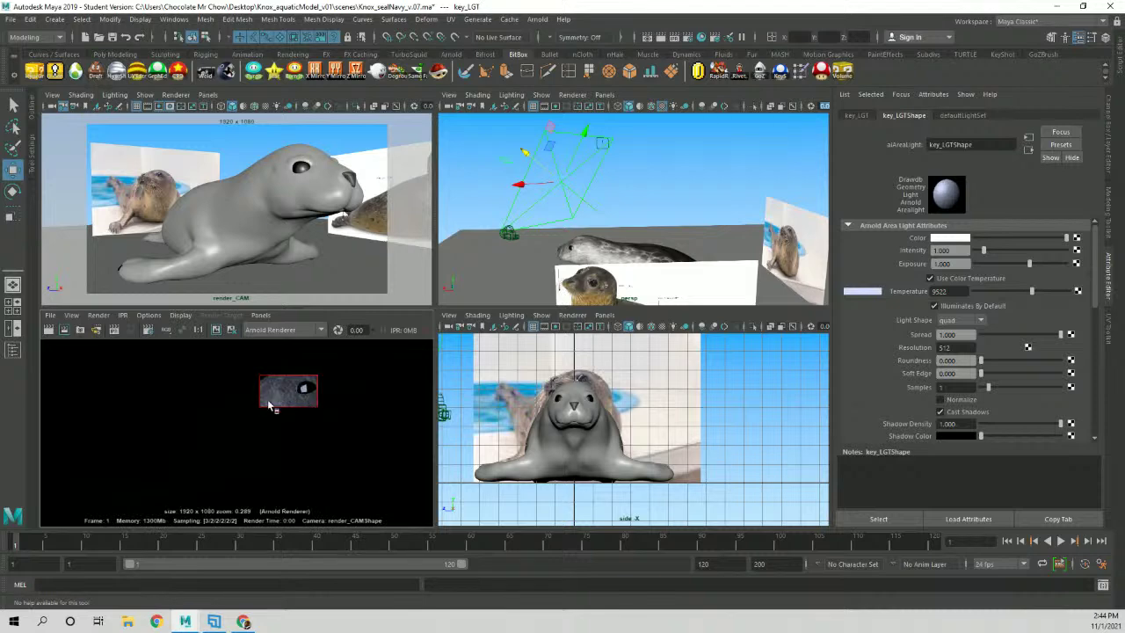
pyautogui.moveTo(529, 158); pyautogui.dragTo(529, 192)
pyautogui.click(65, 330)
pyautogui.click(48, 330)
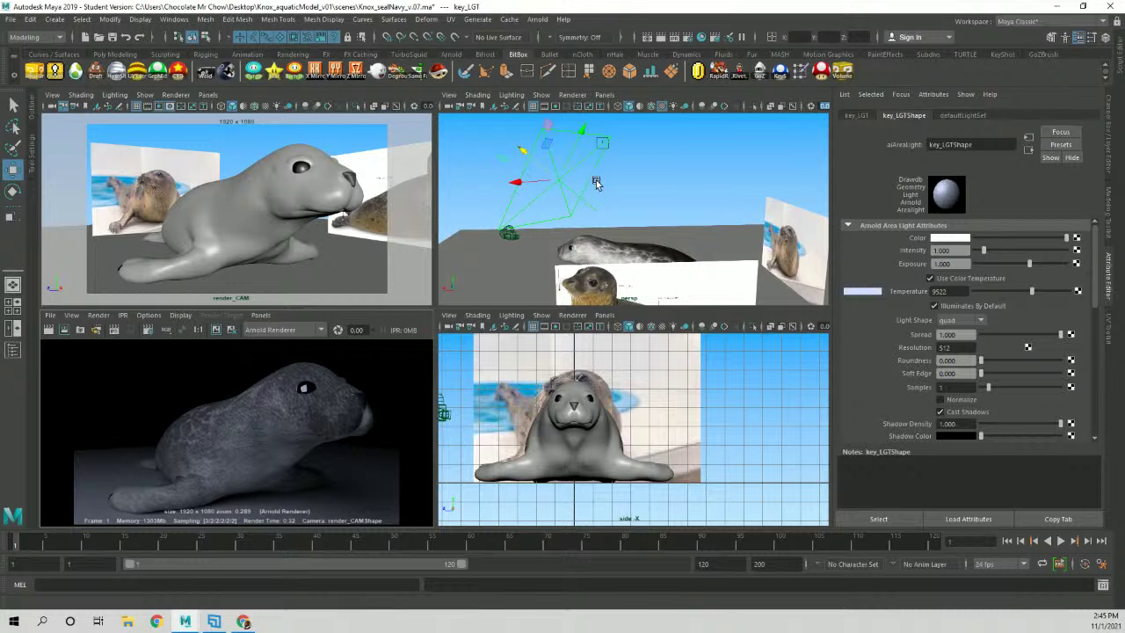
# Lock all translate, rotate and scale channels of key_LGT.
pyautogui.moveTo(616, 175); pyautogui.dragTo(573, 180)
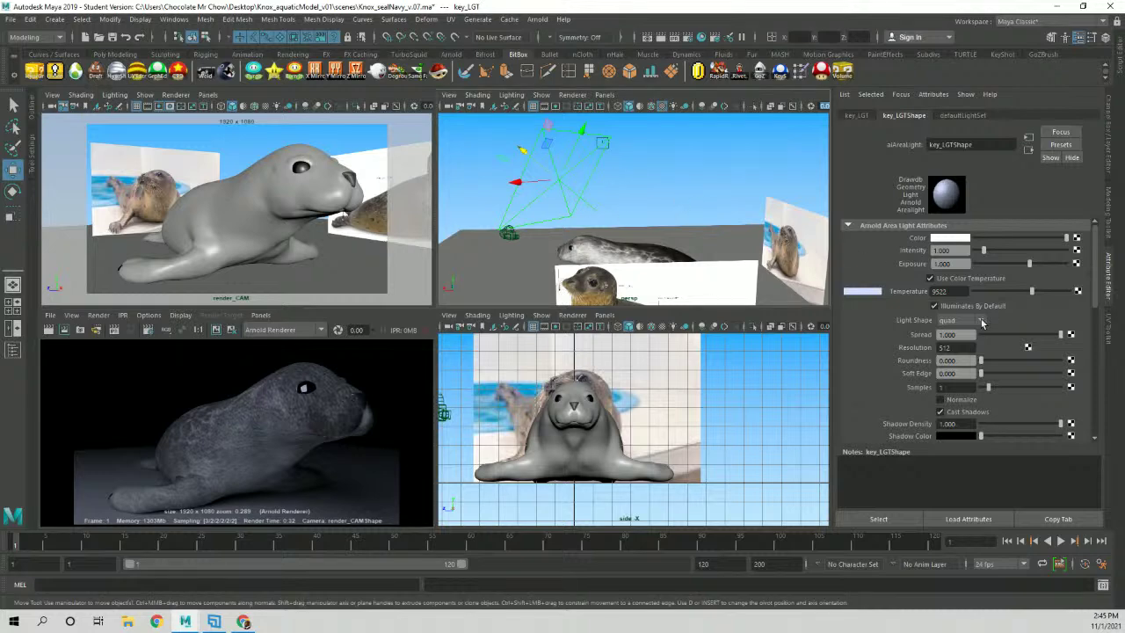
pyautogui.click(1113, 153)
pyautogui.moveTo(1042, 128); pyautogui.dragTo(1037, 192)
pyautogui.rightClick(1034, 209)
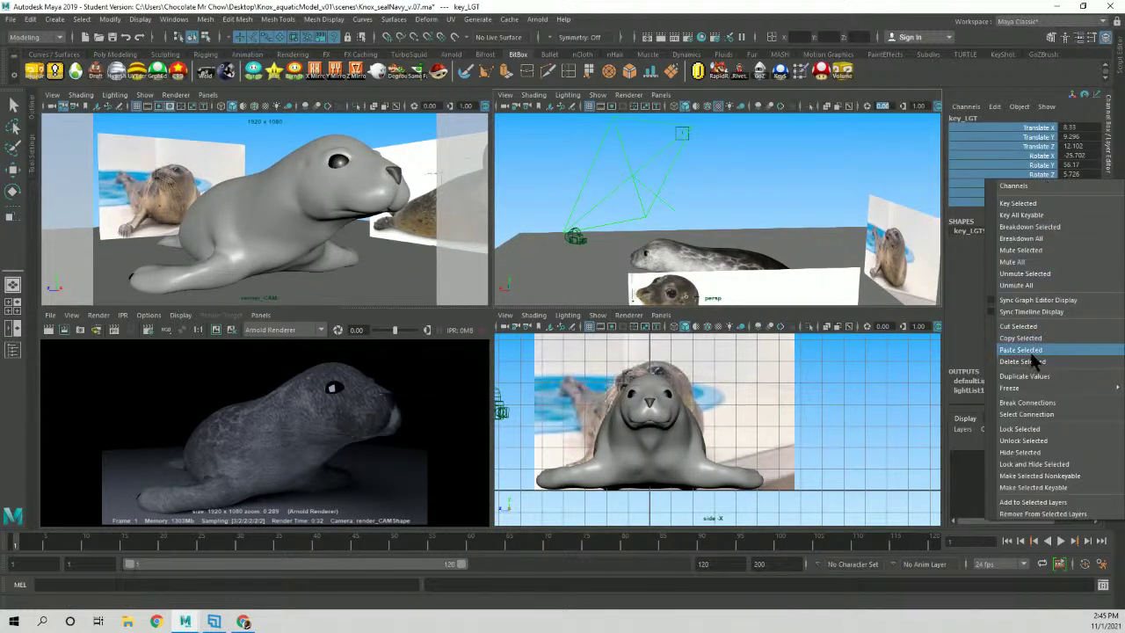
pyautogui.click(1037, 430)
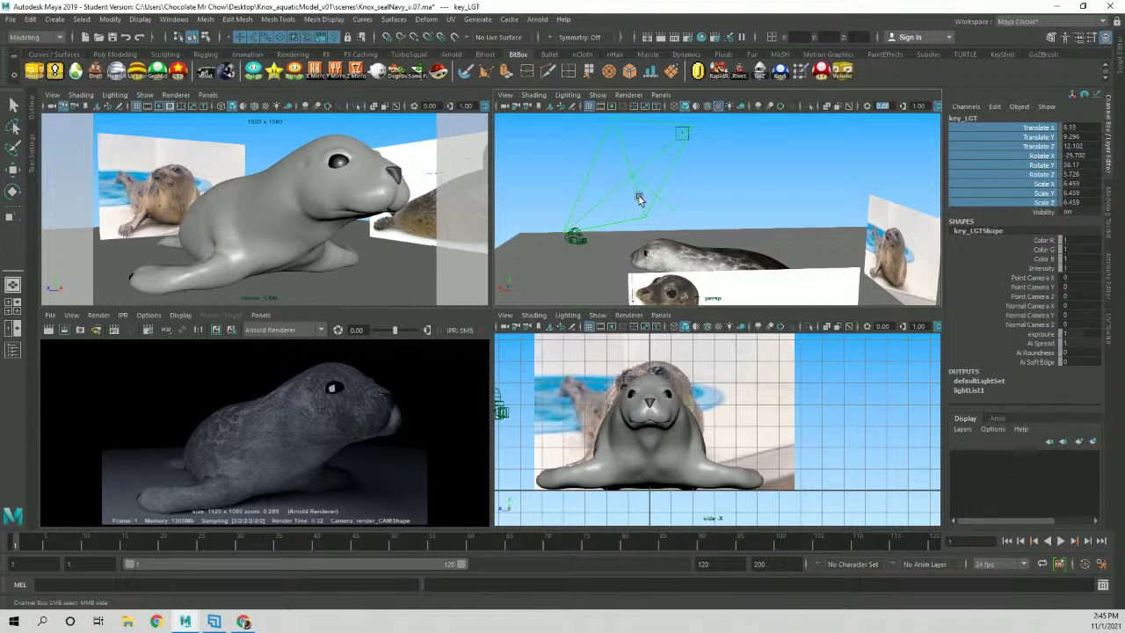
# Deselect key_LGT and create a second Arnold area light.
pyautogui.click(735, 189)
pyautogui.keyDown('alt'); pyautogui.moveTo(812, 197); pyautogui.dragTo(661, 193, button='right'); pyautogui.keyUp('alt')
pyautogui.keyDown('alt'); pyautogui.moveTo(697, 211); pyautogui.dragTo(515, 145); pyautogui.keyUp('alt')
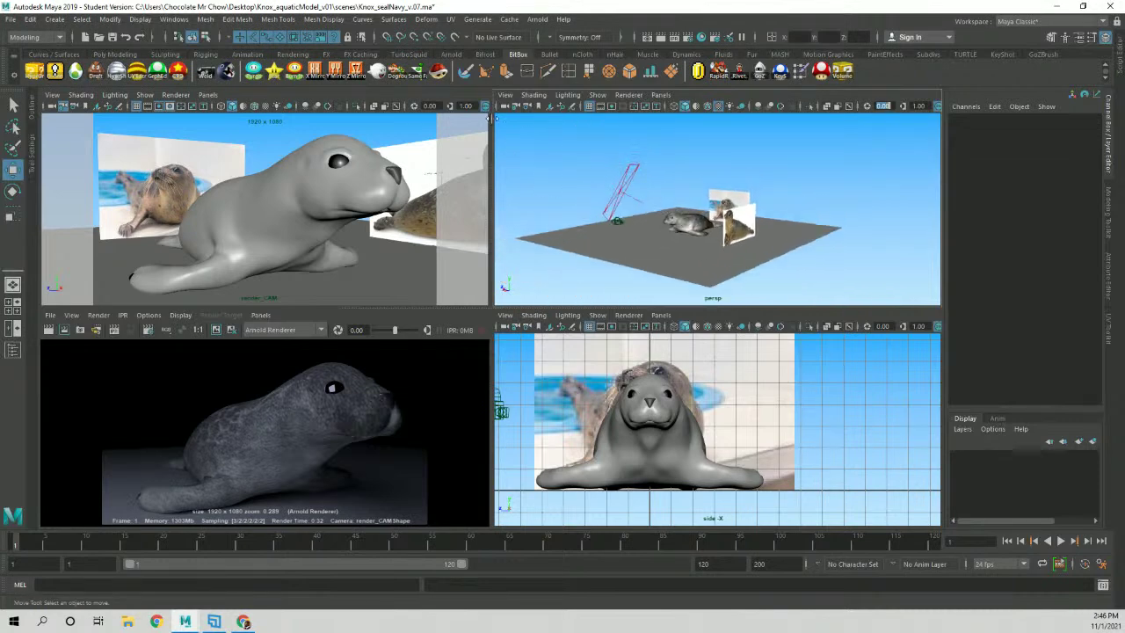
pyautogui.click(537, 19)
pyautogui.moveTo(611, 77)
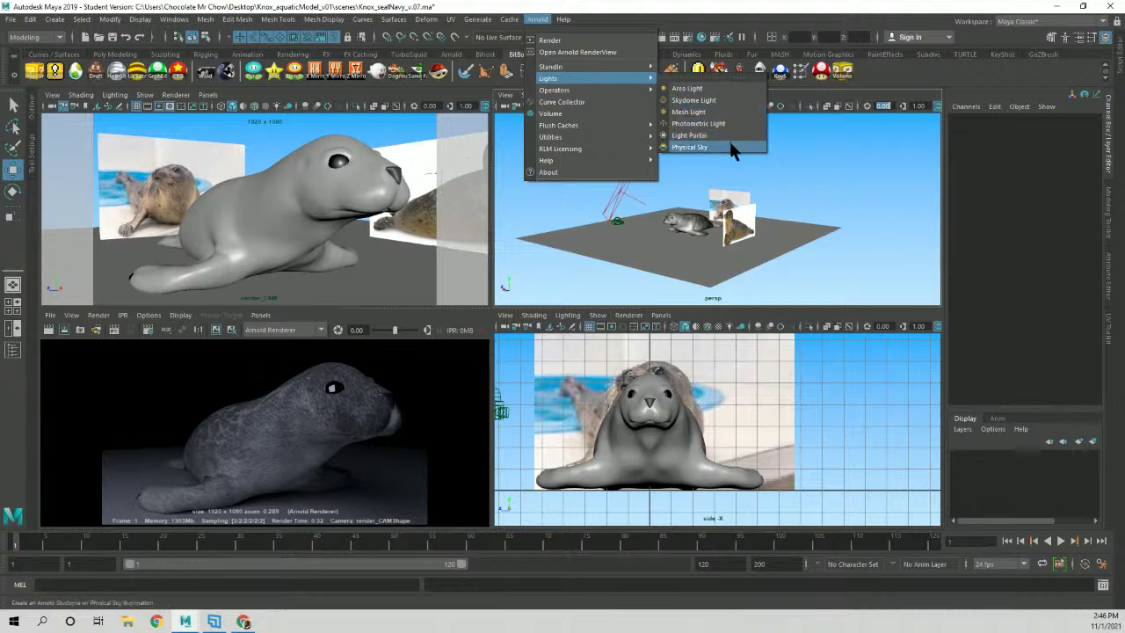
pyautogui.click(688, 89)
# Rotate the new area light to about -87 degrees in Y.
pyautogui.keyDown('alt'); pyautogui.moveTo(677, 189); pyautogui.dragTo(694, 138); pyautogui.keyUp('alt')
pyautogui.scroll(3, 644, 169)
pyautogui.keyDown('alt'); pyautogui.moveTo(707, 198); pyautogui.dragTo(704, 195); pyautogui.keyUp('alt')
pyautogui.press('e')
pyautogui.press('w')
pyautogui.press('e')
pyautogui.moveTo(688, 215); pyautogui.dragTo(633, 195)
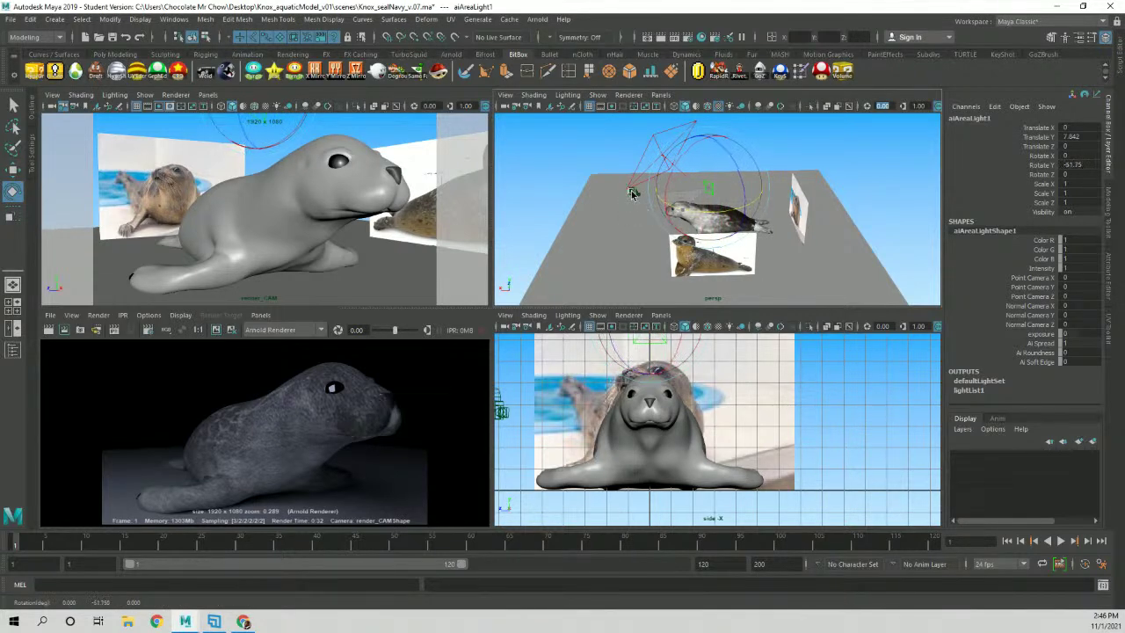
pyautogui.moveTo(710, 214); pyautogui.dragTo(799, 235)
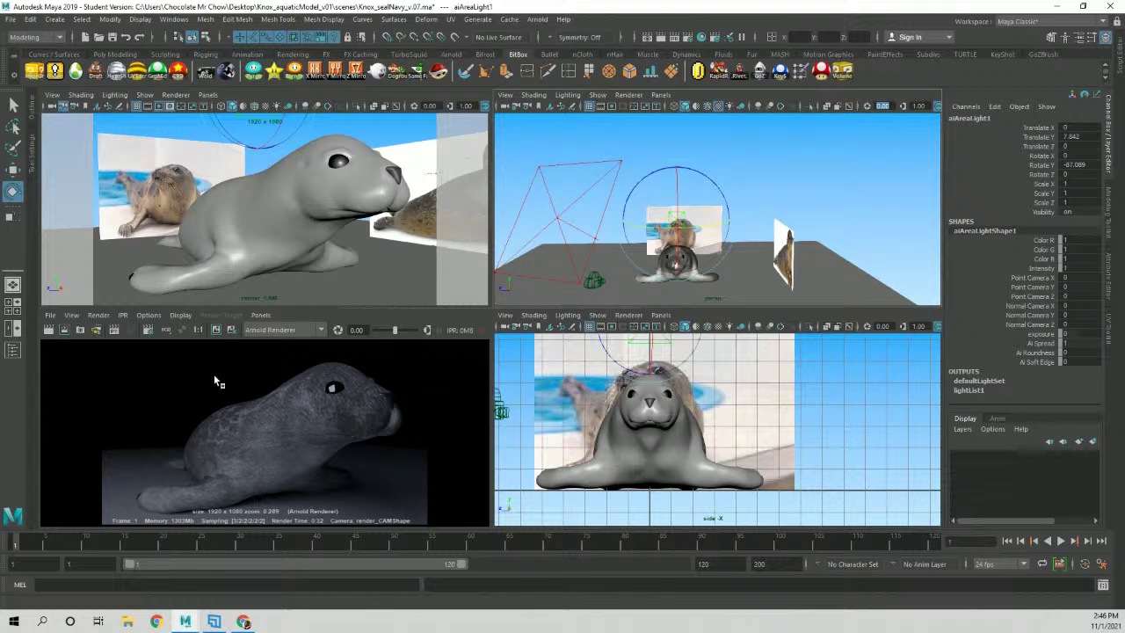
# Move the new area light behind the seal and turn it to about -127 degrees in Y.
pyautogui.keyDown('alt'); pyautogui.moveTo(686, 230); pyautogui.dragTo(856, 191); pyautogui.keyUp('alt')
pyautogui.press('w')
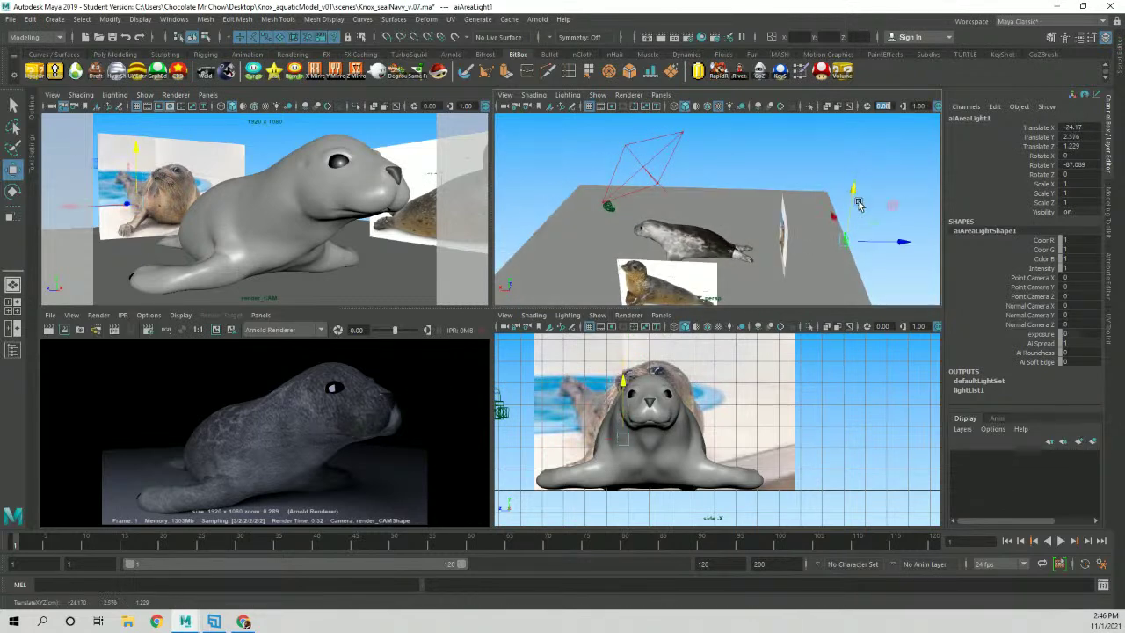
pyautogui.keyDown('alt'); pyautogui.moveTo(868, 234); pyautogui.dragTo(755, 227, button='middle'); pyautogui.keyUp('alt')
pyautogui.keyDown('alt'); pyautogui.moveTo(756, 227); pyautogui.dragTo(571, 195); pyautogui.keyUp('alt')
pyautogui.keyDown('alt'); pyautogui.moveTo(804, 177); pyautogui.dragTo(717, 274); pyautogui.keyUp('alt')
pyautogui.press('r')
pyautogui.press('e')
pyautogui.press('w')
pyautogui.keyDown('alt'); pyautogui.moveTo(726, 276); pyautogui.dragTo(758, 255); pyautogui.keyUp('alt')
# Scale the new area light up uniformly to about 10.5.
pyautogui.press('r')
pyautogui.click(704, 238)
pyautogui.moveTo(645, 258); pyautogui.dragTo(698, 249, button='middle')
pyautogui.scroll(-1, 646, 261)
pyautogui.keyDown('alt'); pyautogui.moveTo(645, 261); pyautogui.dragTo(719, 256); pyautogui.keyUp('alt')
# Raise the new area light and shift it sideways to about X -41.9, Y 11.2, Z -27.4.
pyautogui.press('w')
pyautogui.moveTo(706, 211); pyautogui.dragTo(705, 163)
pyautogui.keyDown('alt'); pyautogui.moveTo(677, 222); pyautogui.dragTo(702, 263); pyautogui.keyUp('alt')
pyautogui.moveTo(730, 214); pyautogui.dragTo(824, 206)
pyautogui.keyDown('alt'); pyautogui.moveTo(731, 257); pyautogui.dragTo(851, 235); pyautogui.keyUp('alt')
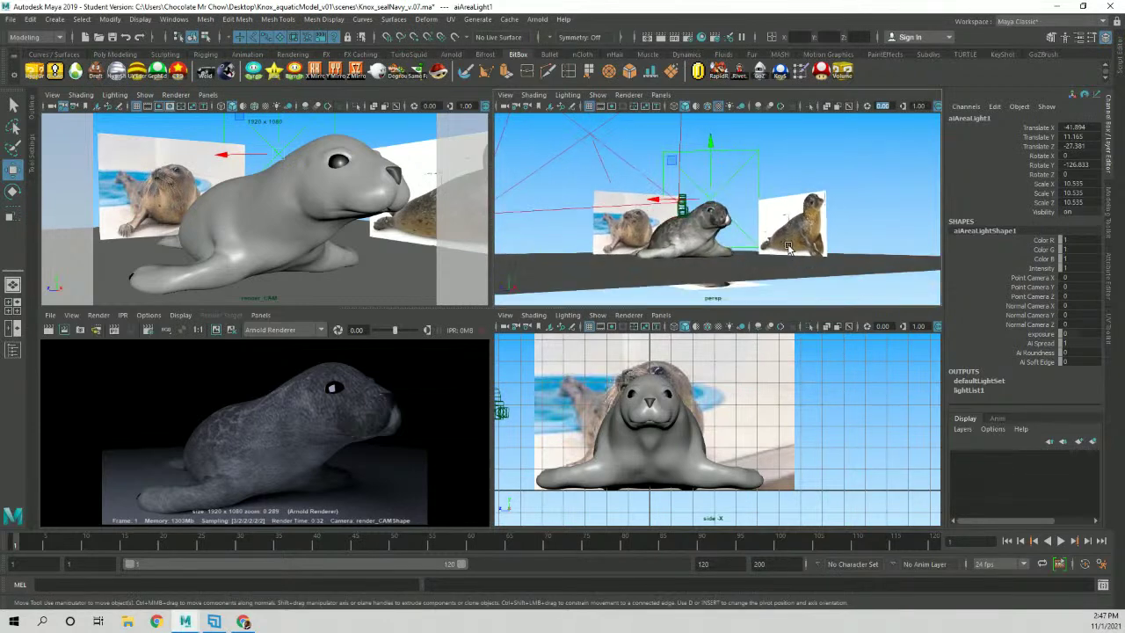
# Tilt the new area light down toward the seal to about -17.5 degrees in X.
pyautogui.keyDown('alt'); pyautogui.moveTo(744, 238); pyautogui.dragTo(731, 256, button='middle'); pyautogui.keyUp('alt')
pyautogui.keyDown('alt'); pyautogui.moveTo(706, 246); pyautogui.dragTo(783, 239); pyautogui.keyUp('alt')
pyautogui.keyDown('alt'); pyautogui.moveTo(773, 240); pyautogui.dragTo(661, 238, button='middle'); pyautogui.keyUp('alt')
pyautogui.keyDown('alt'); pyautogui.moveTo(660, 238); pyautogui.dragTo(774, 237); pyautogui.keyUp('alt')
pyautogui.keyDown('alt'); pyautogui.moveTo(772, 236); pyautogui.dragTo(719, 257, button='middle'); pyautogui.keyUp('alt')
pyautogui.press('e')
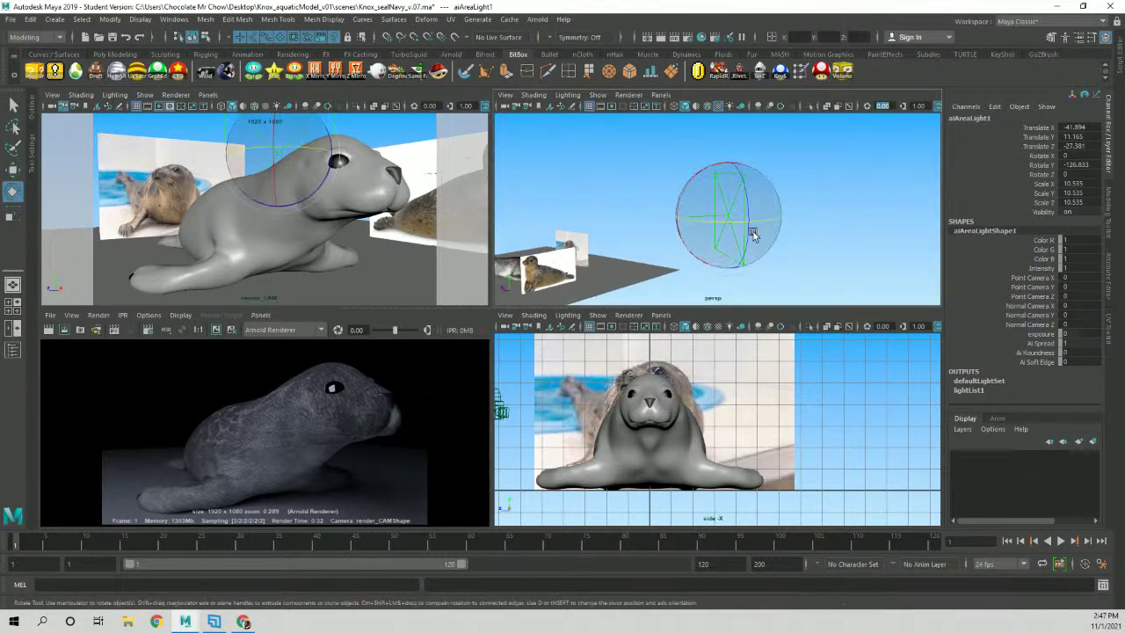
pyautogui.moveTo(696, 178); pyautogui.dragTo(782, 238)
# Raise the new area light to about X -40.7, Y 18.0, Z -26.5 and scale it uniformly to about 17.3.
pyautogui.press('w')
pyautogui.press('e')
pyautogui.press('r')
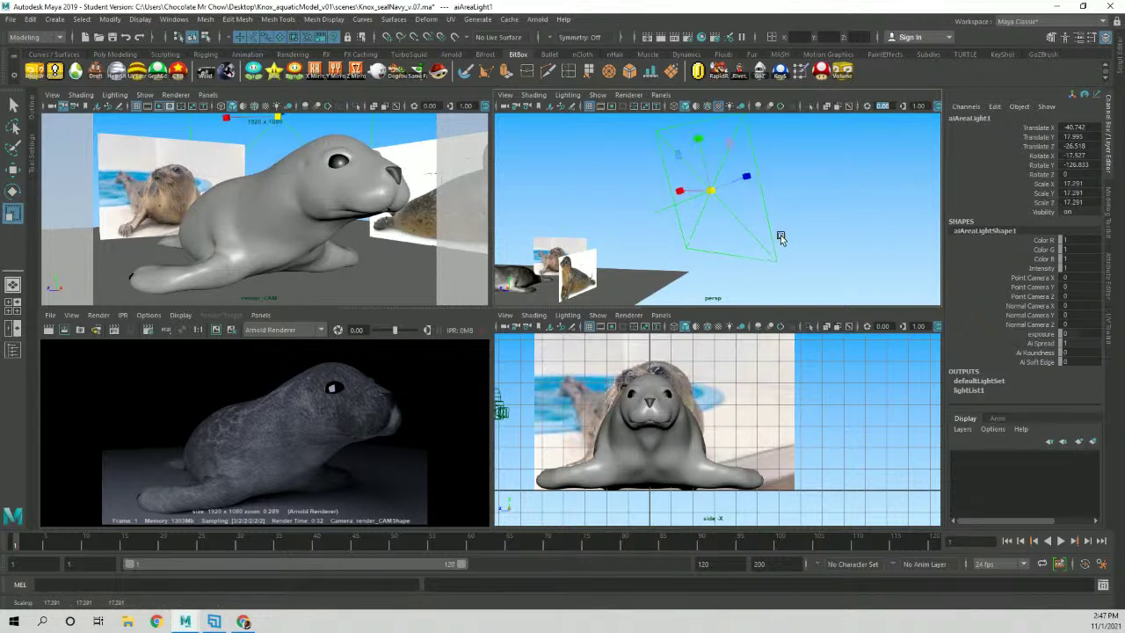
pyautogui.keyDown('alt'); pyautogui.moveTo(706, 241); pyautogui.dragTo(743, 219); pyautogui.keyUp('alt')
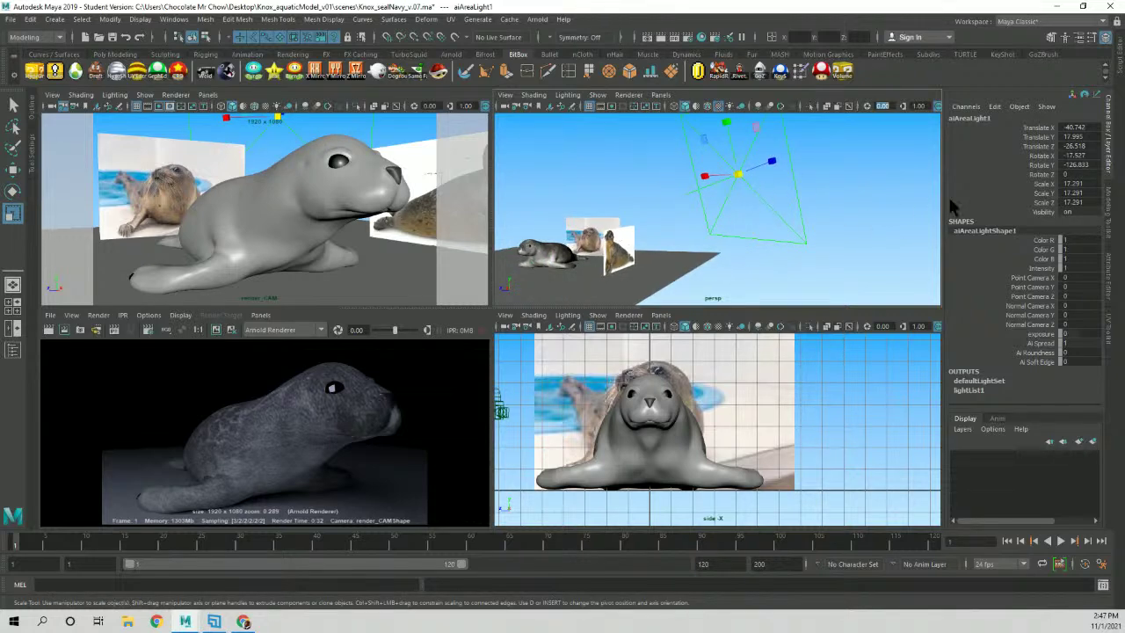
# Open the new area light's attributes and set its exposure to 3.
pyautogui.click(1110, 285)
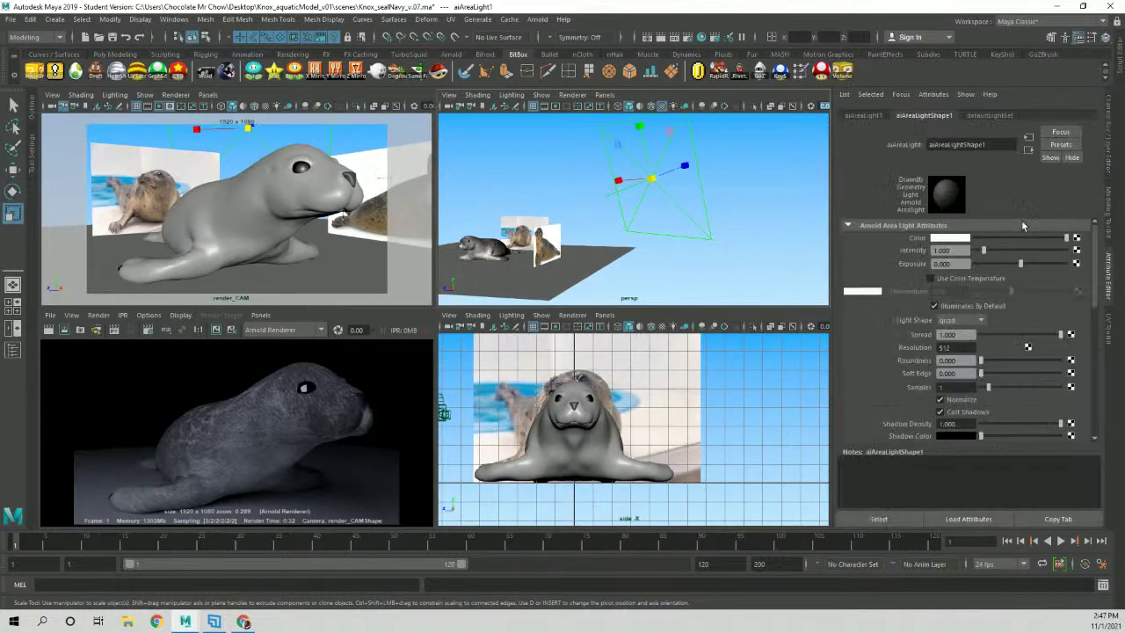
pyautogui.click(964, 239)
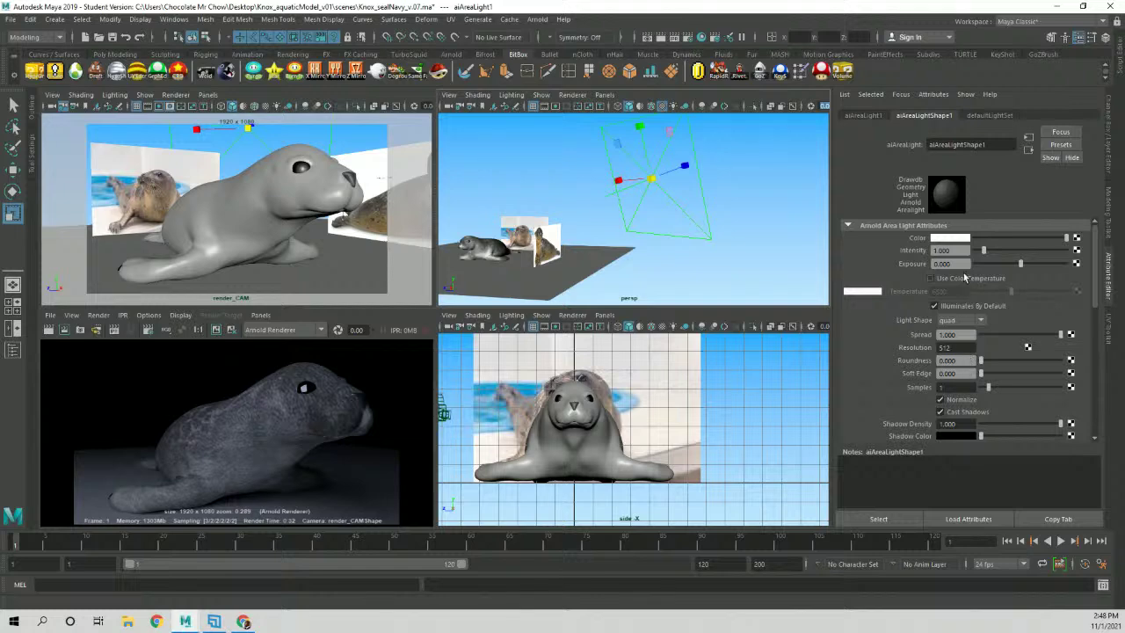
pyautogui.moveTo(960, 264); pyautogui.dragTo(923, 273)
pyautogui.write('1')
pyautogui.press('Return')
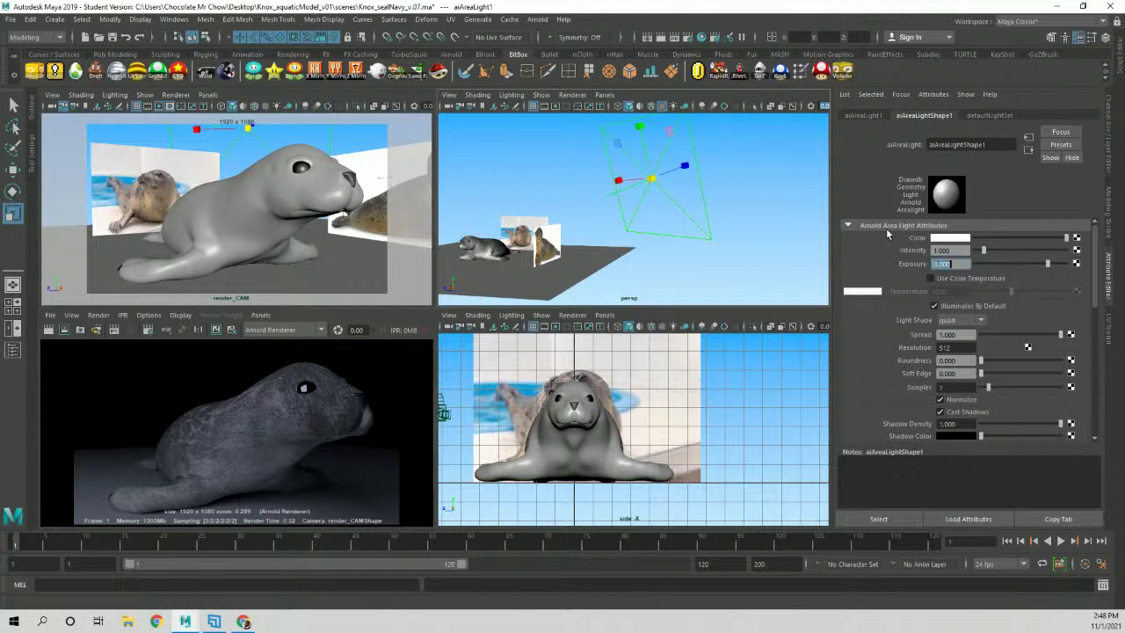
# Darken the new area light's color as a trial and bring it back to white.
pyautogui.doubleClick(943, 250)
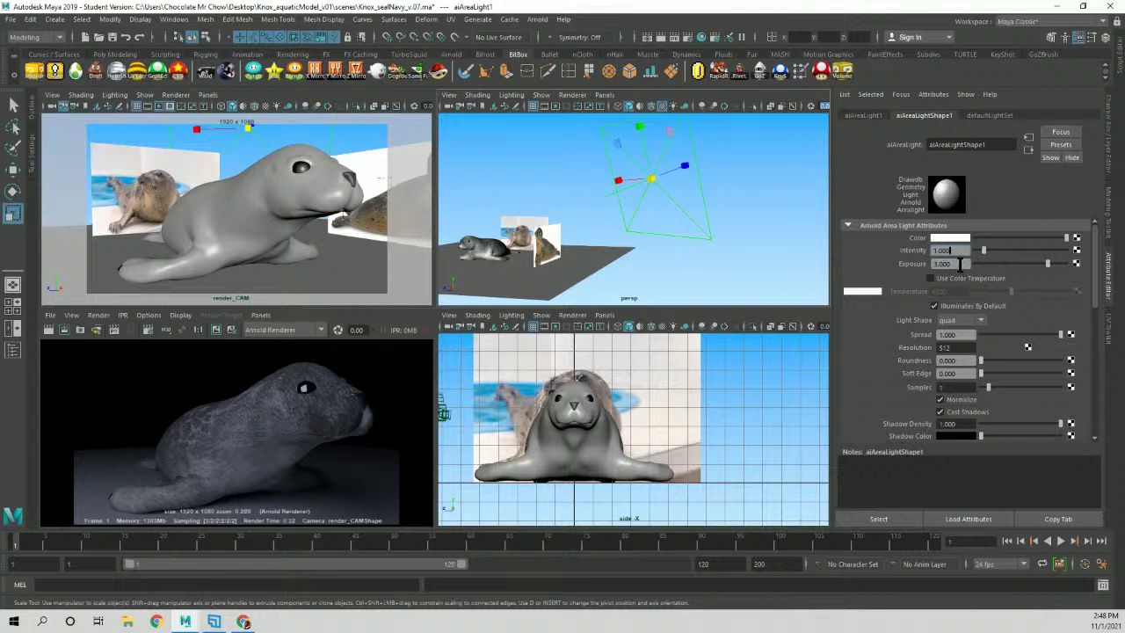
pyautogui.click(930, 250)
pyautogui.doubleClick(934, 248)
pyautogui.moveTo(1066, 242); pyautogui.dragTo(973, 242)
pyautogui.moveTo(981, 244); pyautogui.dragTo(1078, 240)
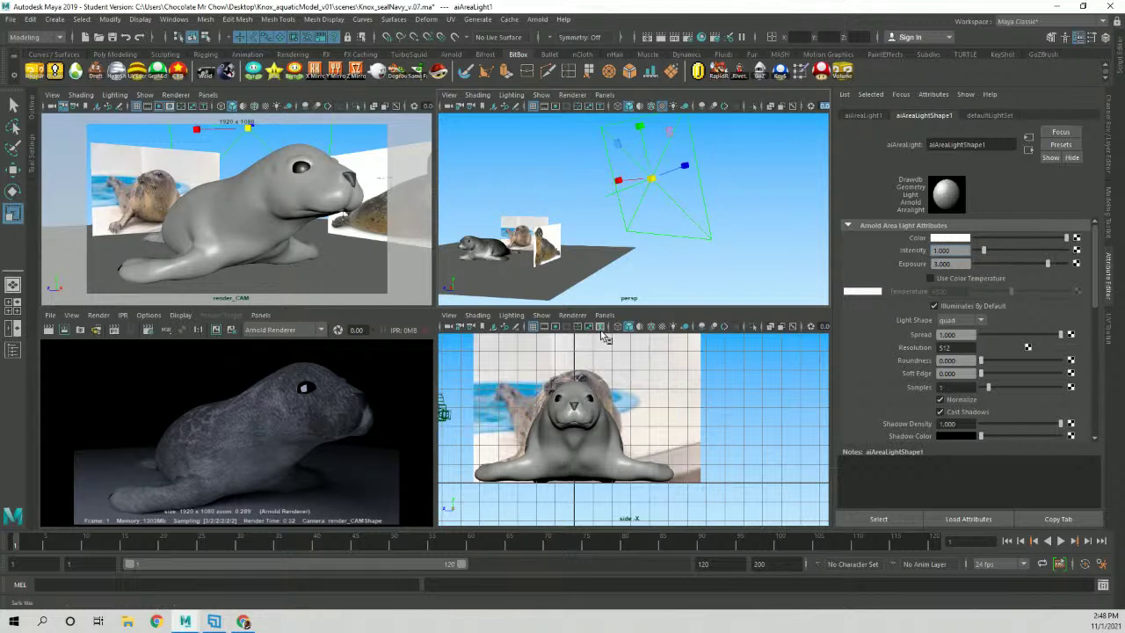
# Render a region over the seal's back, enlarge the Render View pane and keep the image.
pyautogui.click(252, 401)
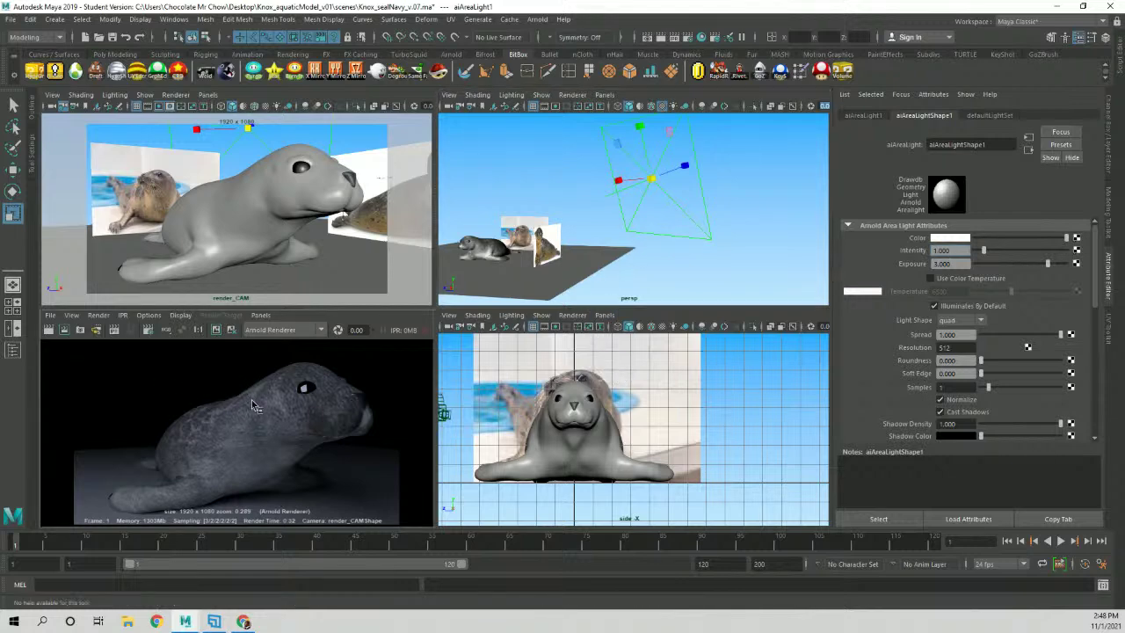
pyautogui.click(65, 330)
pyautogui.moveTo(322, 311); pyautogui.dragTo(322, 298)
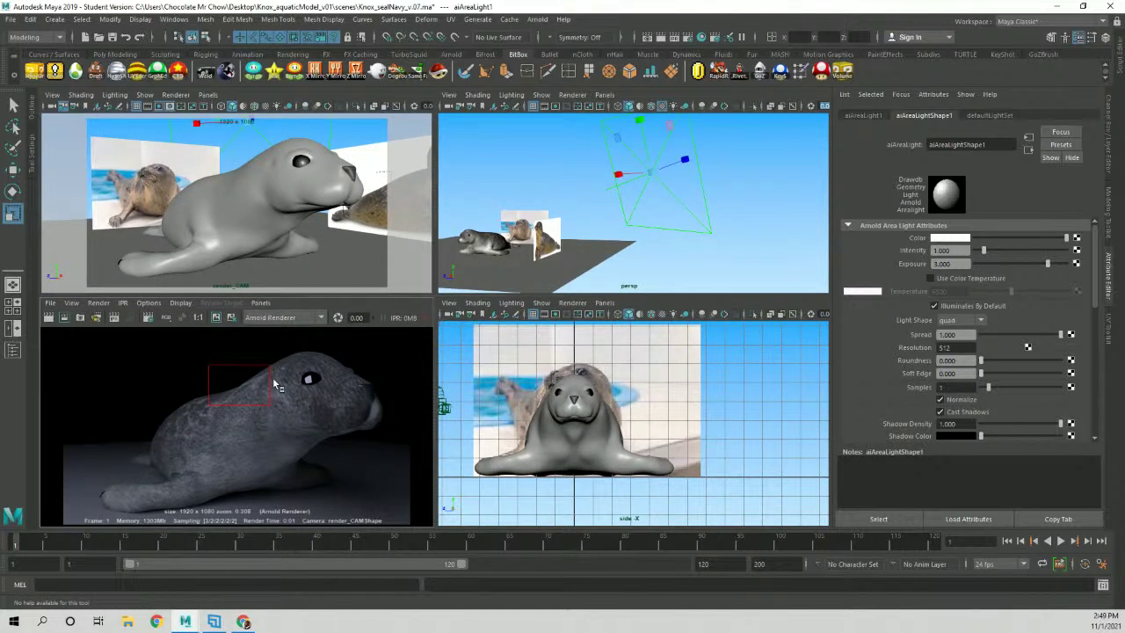
pyautogui.click(218, 319)
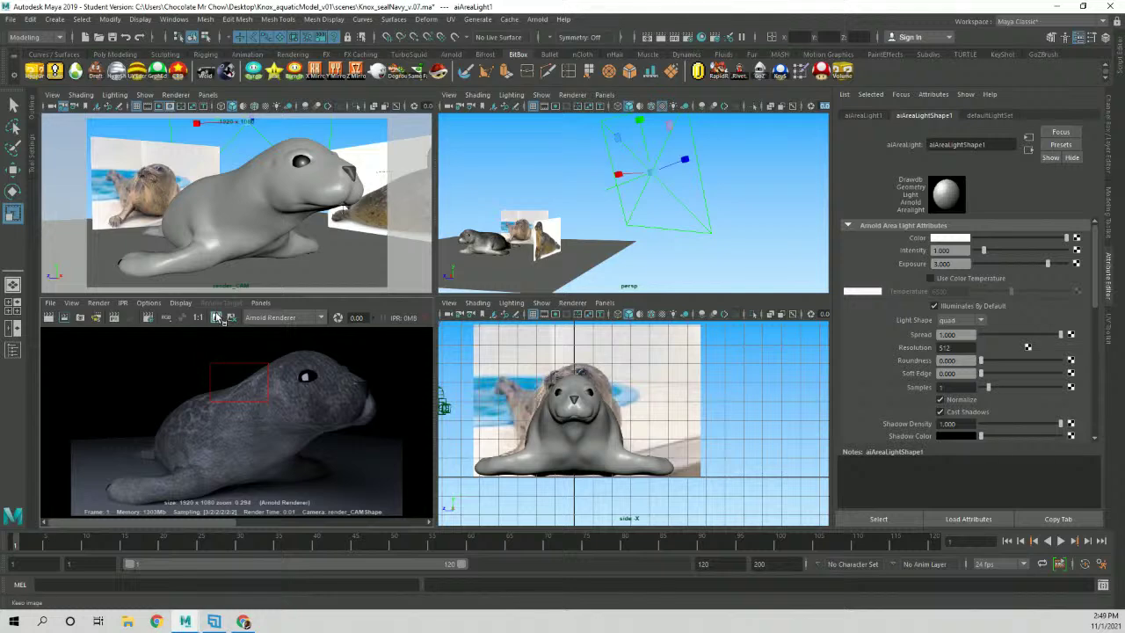
# Flip between the kept image and the current render to compare the lighting on the seal's back.
pyautogui.click(356, 520)
pyautogui.click(179, 522)
pyautogui.click(332, 521)
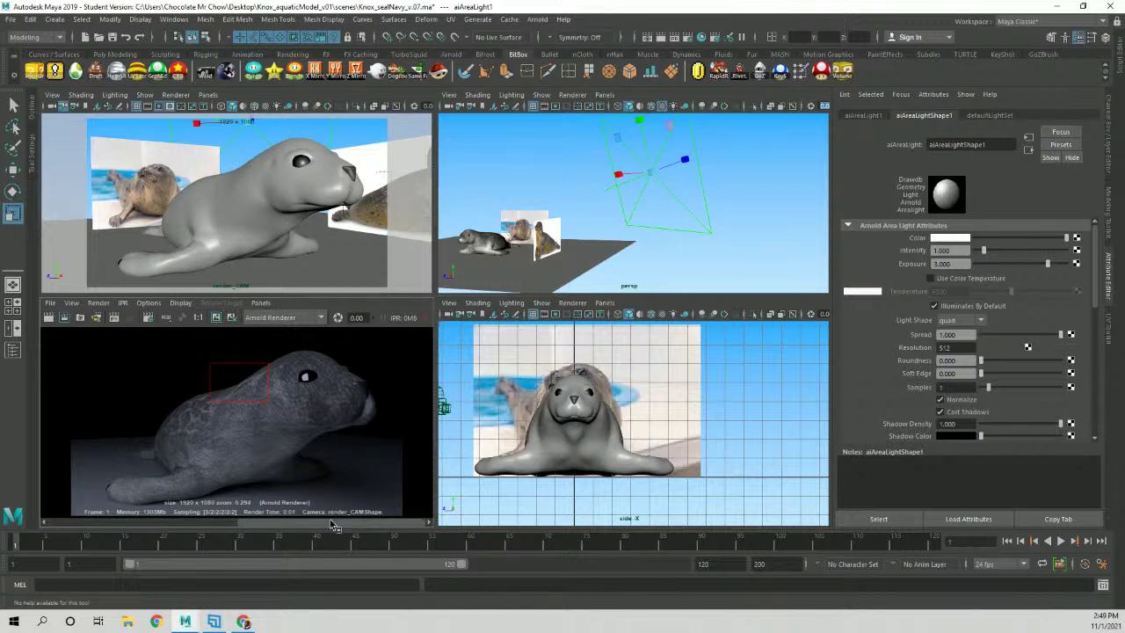
pyautogui.click(224, 522)
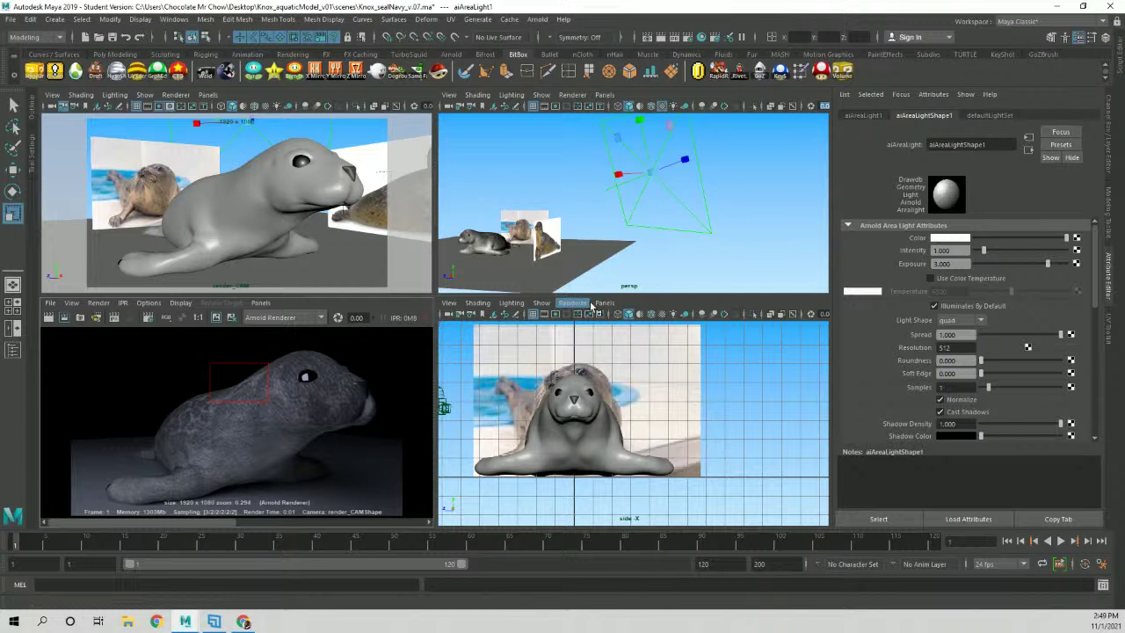
pyautogui.keyDown('alt'); pyautogui.moveTo(663, 222); pyautogui.dragTo(683, 213); pyautogui.keyUp('alt')
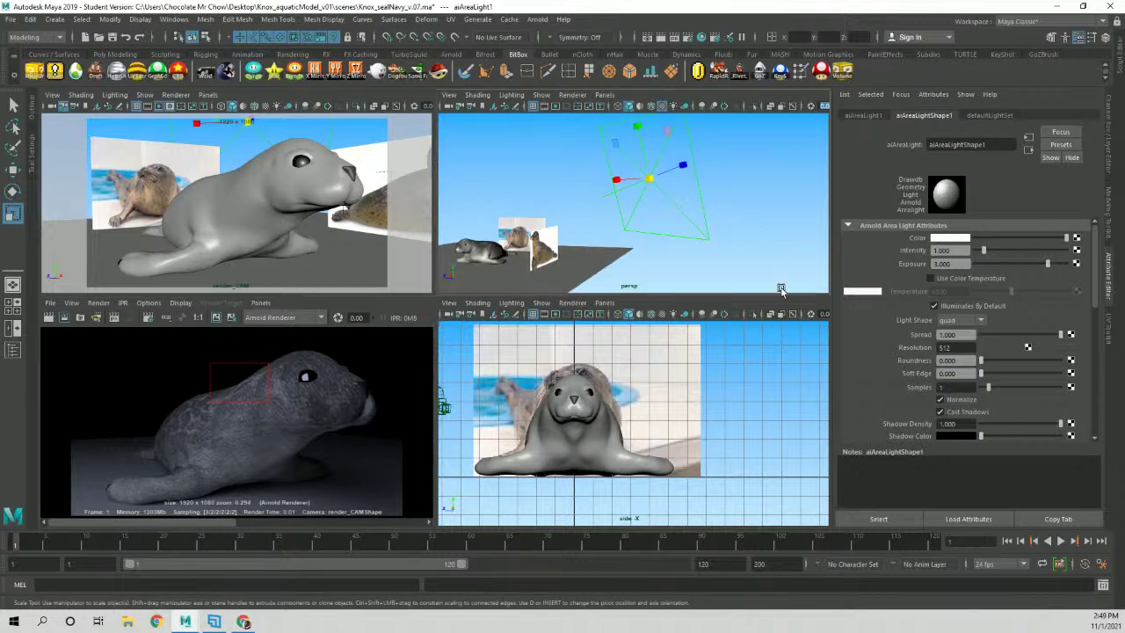
pyautogui.click(303, 524)
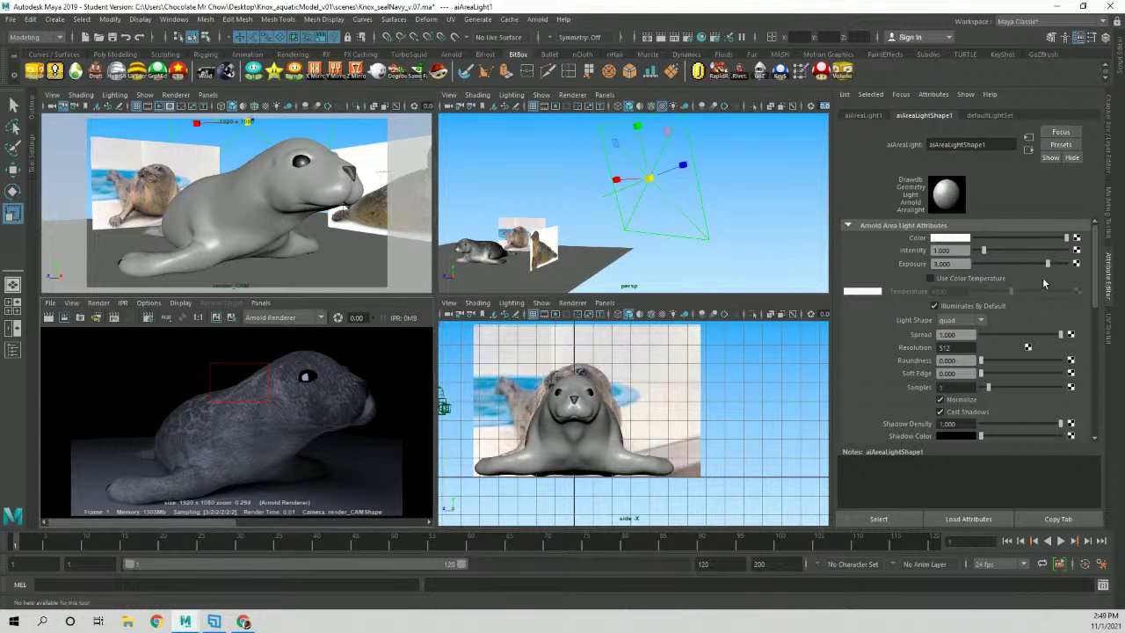
# Set the area light's exposure to 10, then re-render the region over the seal's back and compare it with the kept image.
pyautogui.click(947, 264)
pyautogui.write('1')
pyautogui.press('Return')
pyautogui.write('10')
pyautogui.press('Return')
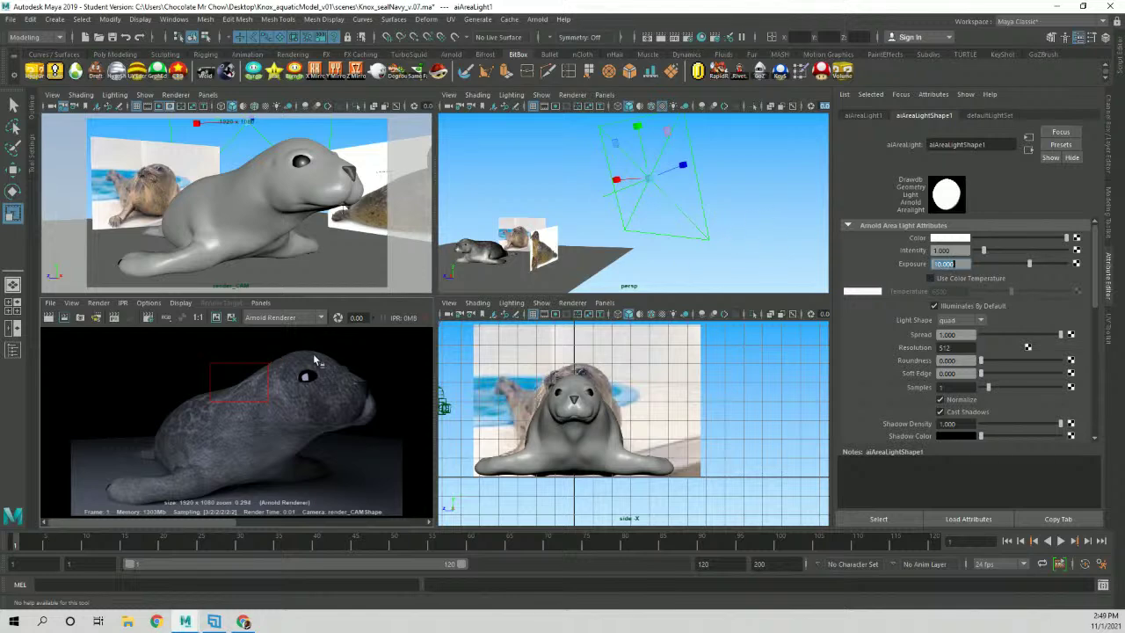
pyautogui.click(64, 321)
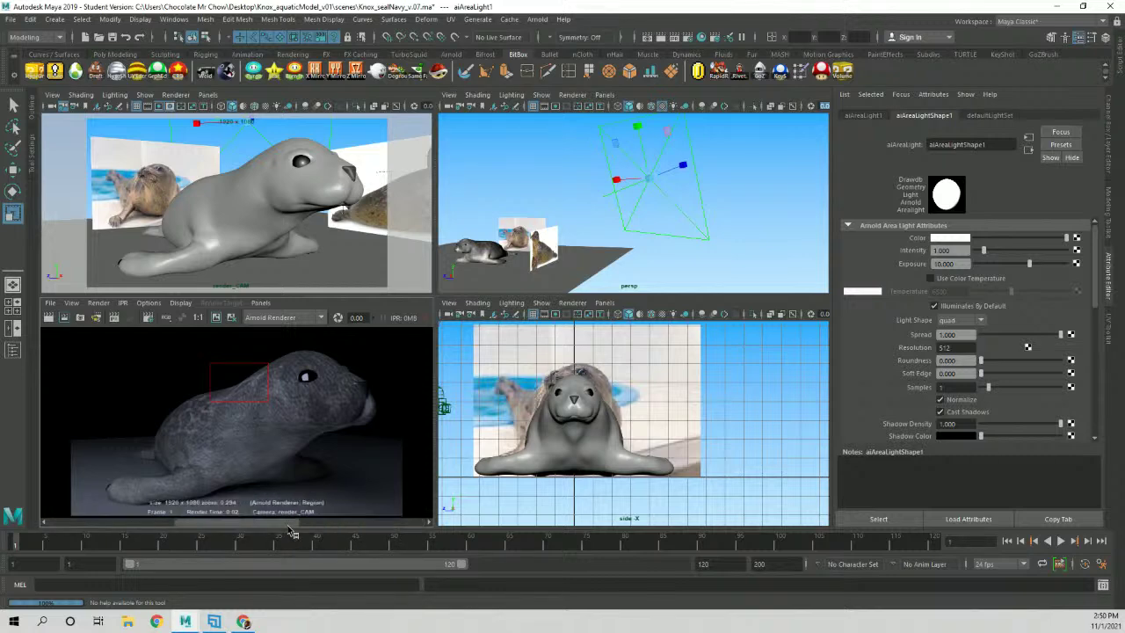
pyautogui.moveTo(199, 524); pyautogui.dragTo(166, 524)
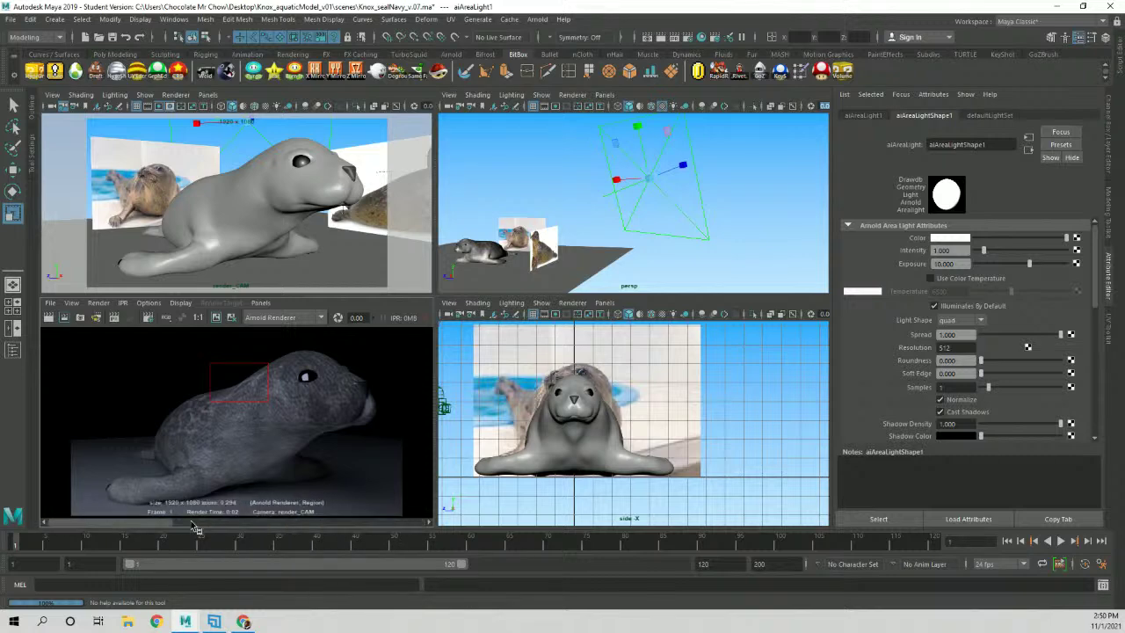
# Move the area light closer behind the seal and re-render the region over its back.
pyautogui.keyDown('alt'); pyautogui.moveTo(730, 189); pyautogui.dragTo(728, 194, button='middle'); pyautogui.keyUp('alt')
pyautogui.keyDown('alt'); pyautogui.moveTo(728, 192); pyautogui.dragTo(664, 203); pyautogui.keyUp('alt')
pyautogui.press('w')
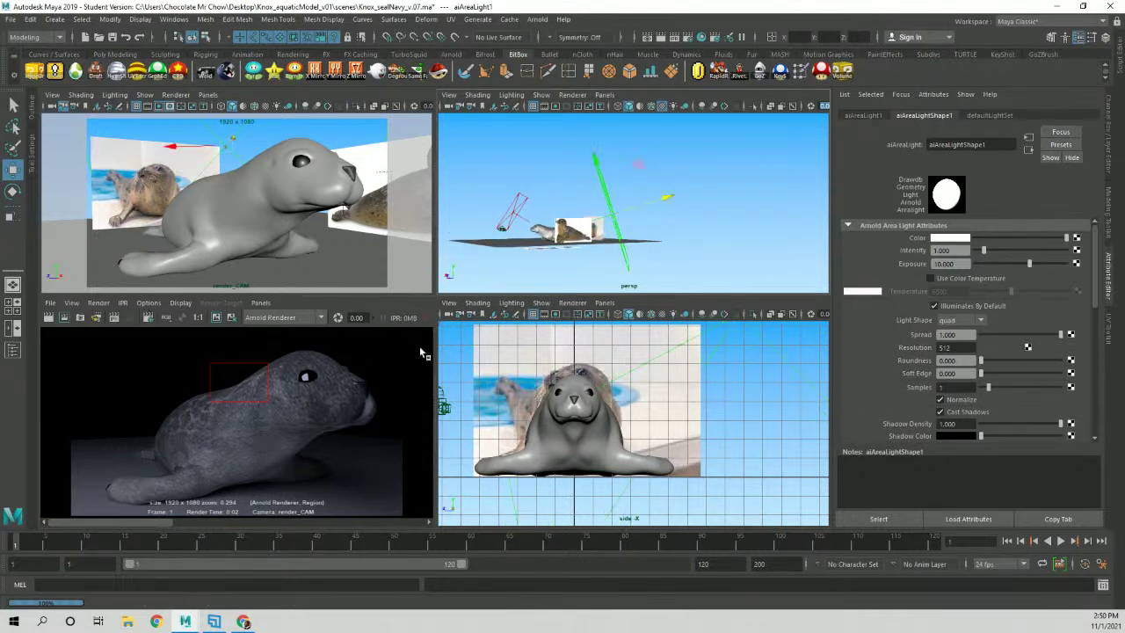
pyautogui.click(63, 320)
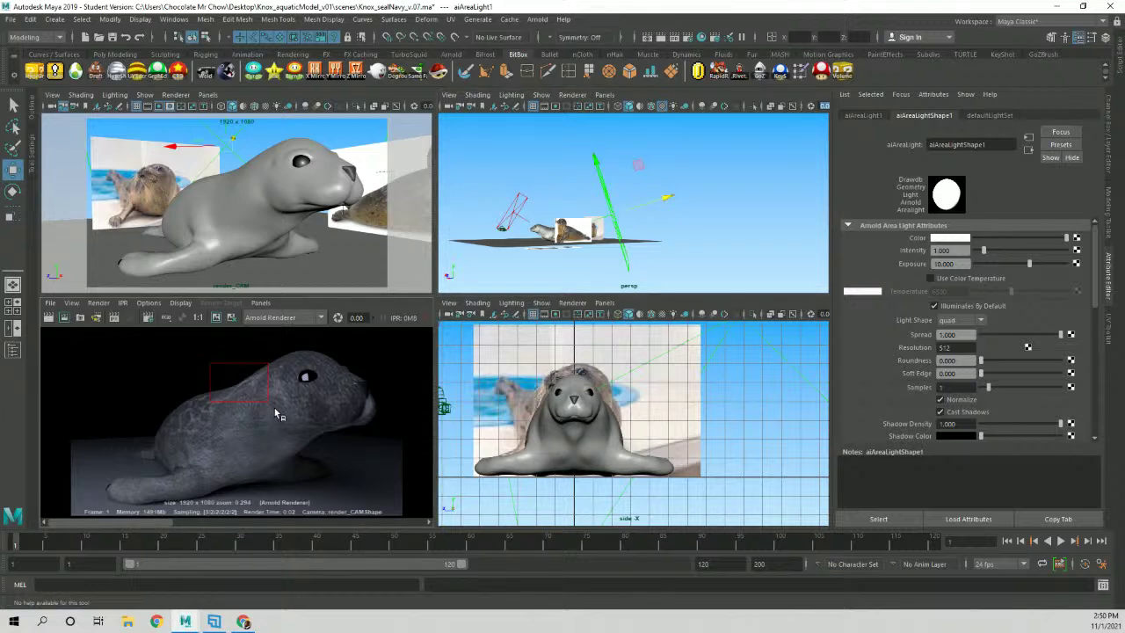
# Tilt the area light slightly, turn off its Normalize option and re-render the region over the seal's back.
pyautogui.keyDown('alt'); pyautogui.moveTo(651, 272); pyautogui.dragTo(672, 243); pyautogui.keyUp('alt')
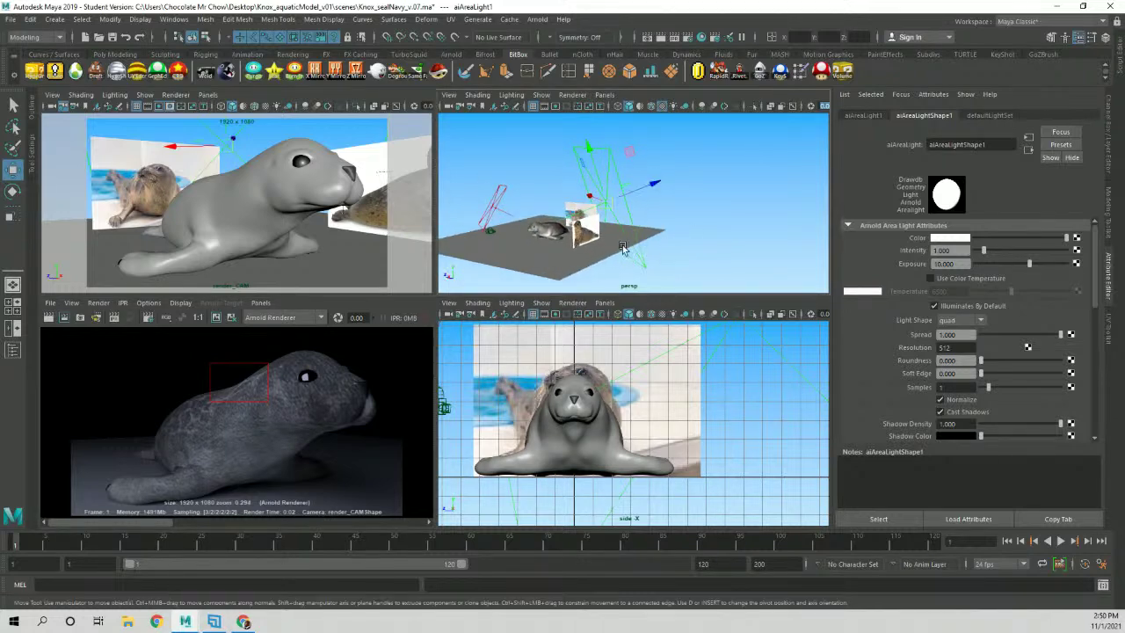
pyautogui.press('e')
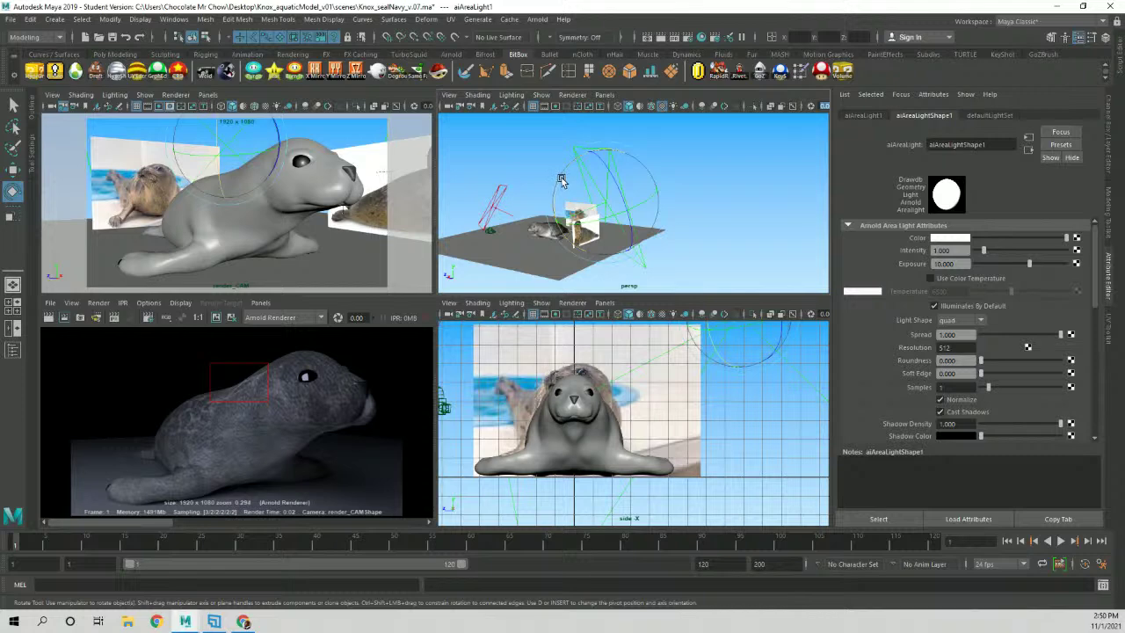
pyautogui.moveTo(561, 181); pyautogui.dragTo(560, 183)
pyautogui.click(941, 400)
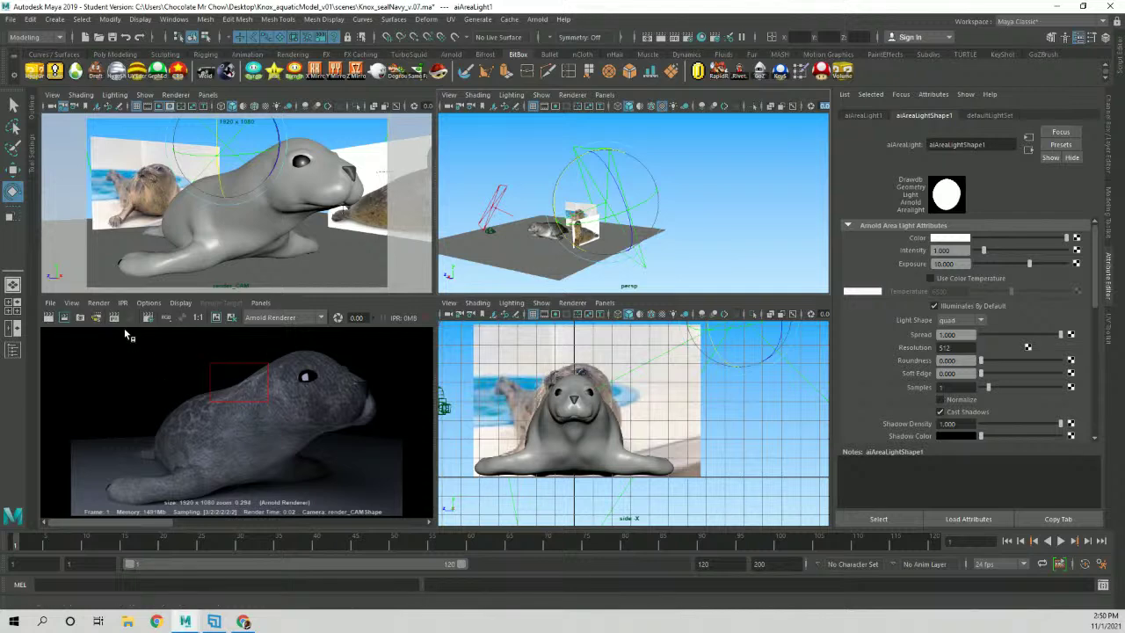
pyautogui.click(64, 318)
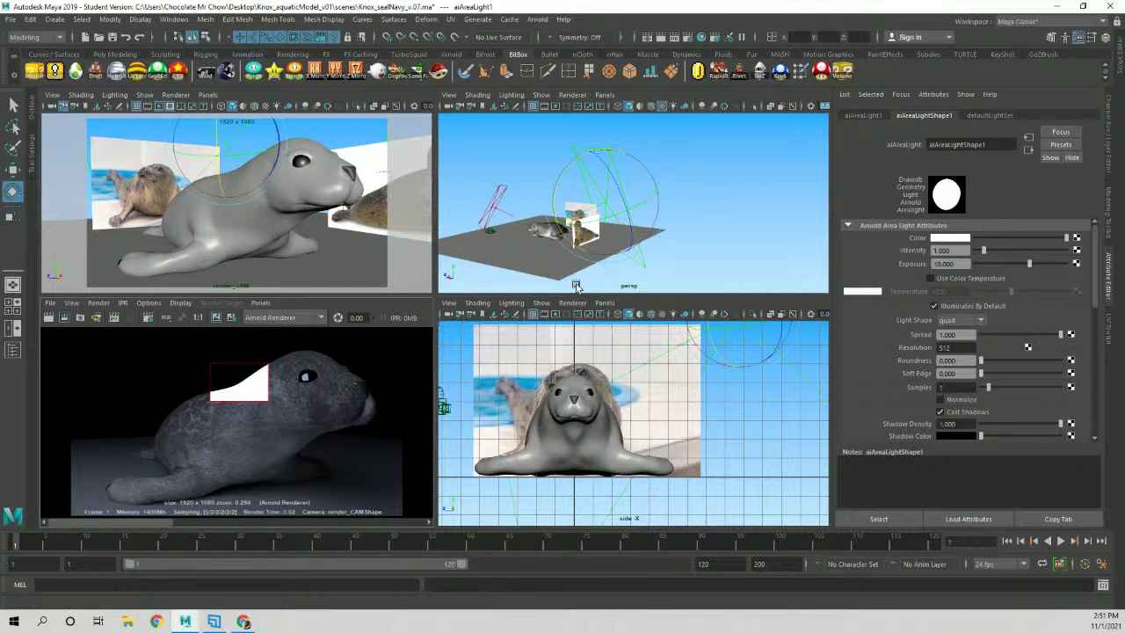
# Move the area light farther away from the seal, set its exposure to 3 and re-render the region.
pyautogui.moveTo(150, 524); pyautogui.dragTo(121, 524)
pyautogui.keyDown('alt'); pyautogui.moveTo(633, 222); pyautogui.dragTo(680, 176); pyautogui.keyUp('alt')
pyautogui.press('w')
pyautogui.doubleClick(949, 264)
pyautogui.write('1')
pyautogui.press('Return')
pyautogui.keyDown('alt'); pyautogui.moveTo(759, 217); pyautogui.dragTo(747, 242); pyautogui.keyUp('alt')
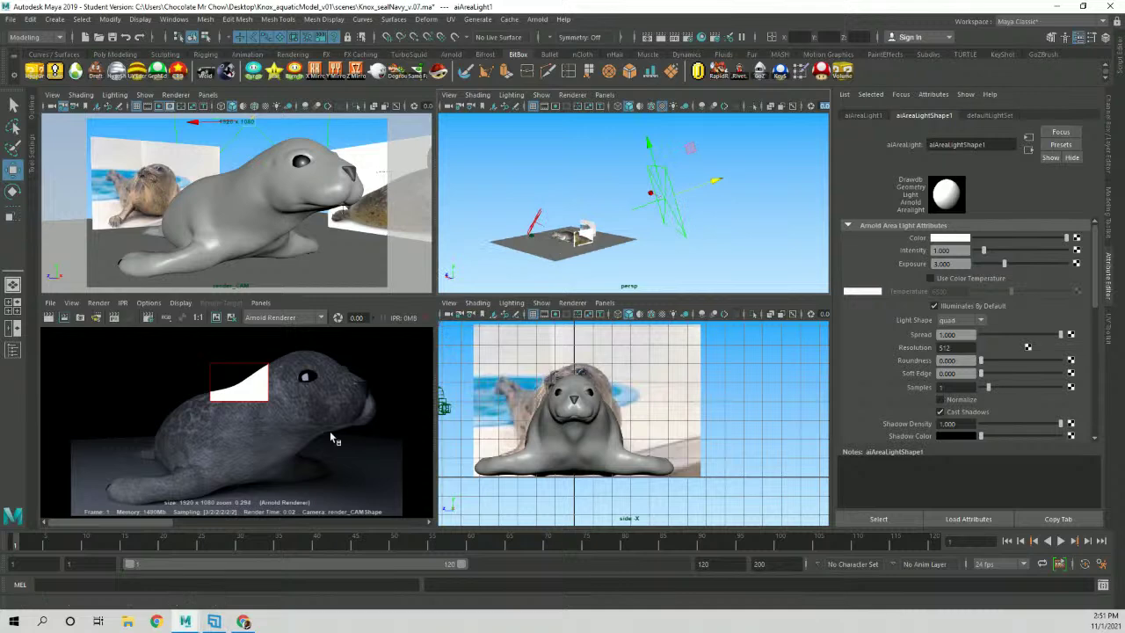
pyautogui.click(63, 317)
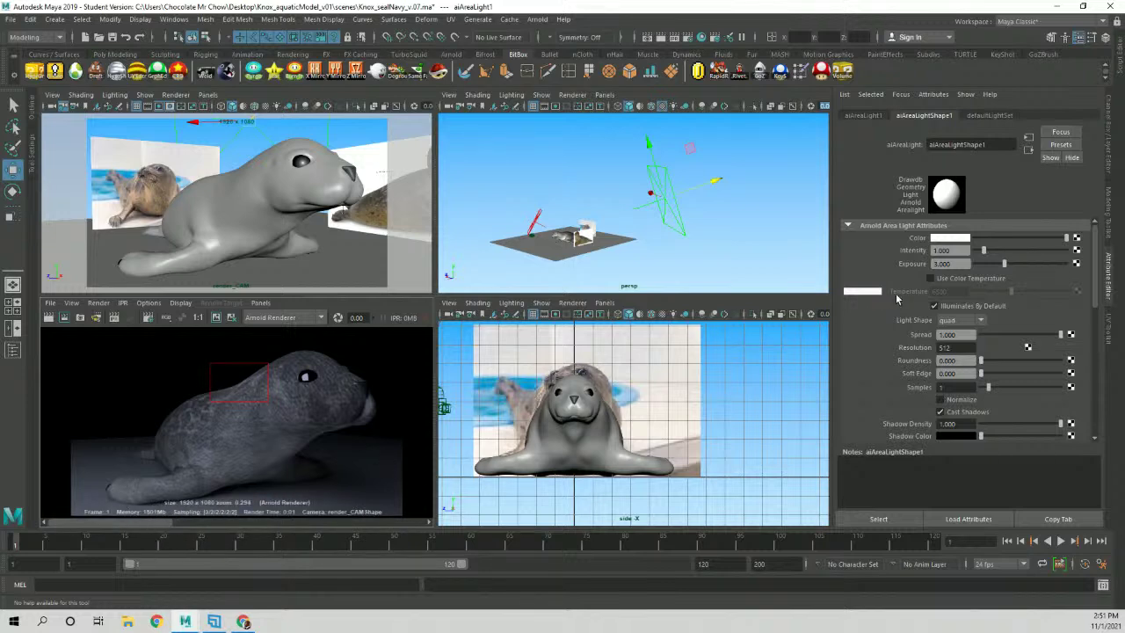
# Set the area light's intensity to 2, clear the render region and render the full frame.
pyautogui.click(959, 254)
pyautogui.write('2')
pyautogui.press('Return')
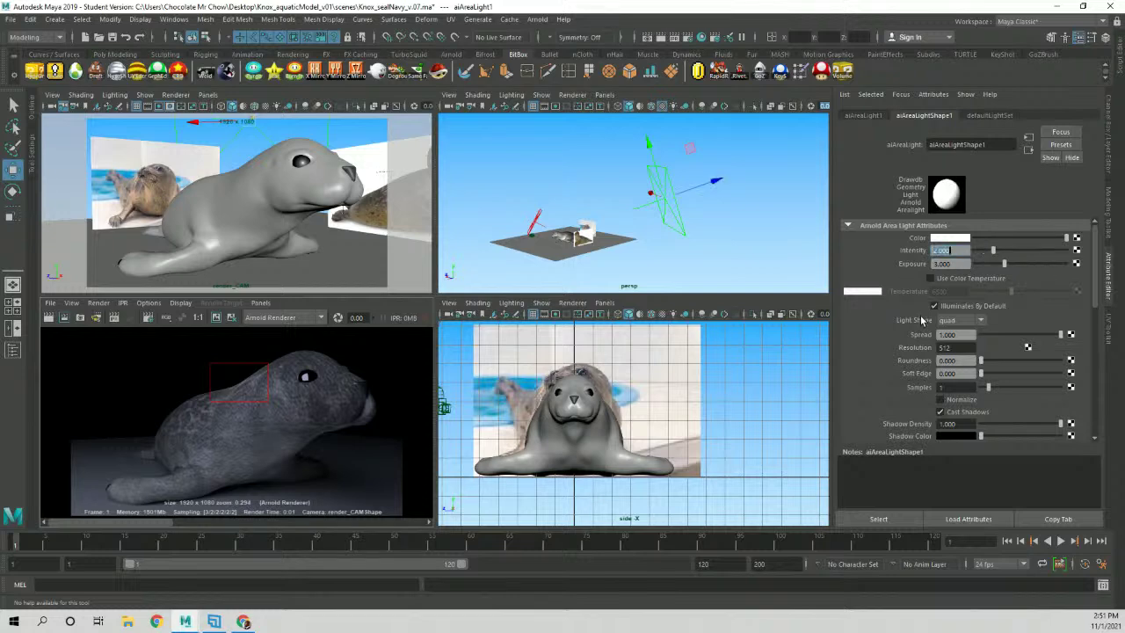
pyautogui.click(64, 318)
pyautogui.click(255, 385)
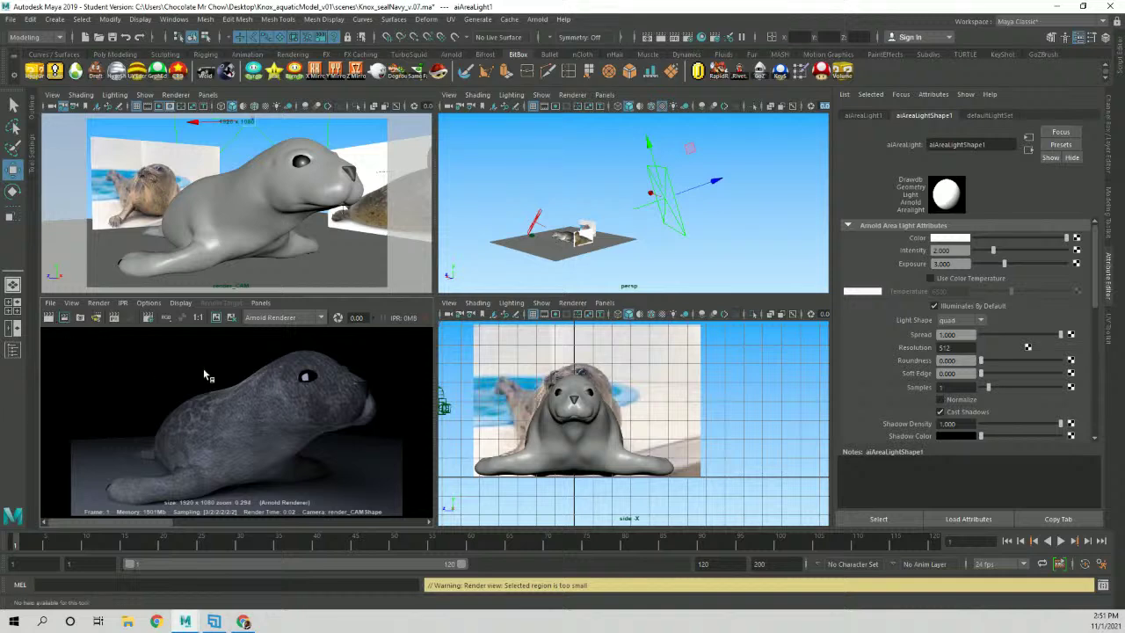
pyautogui.click(50, 319)
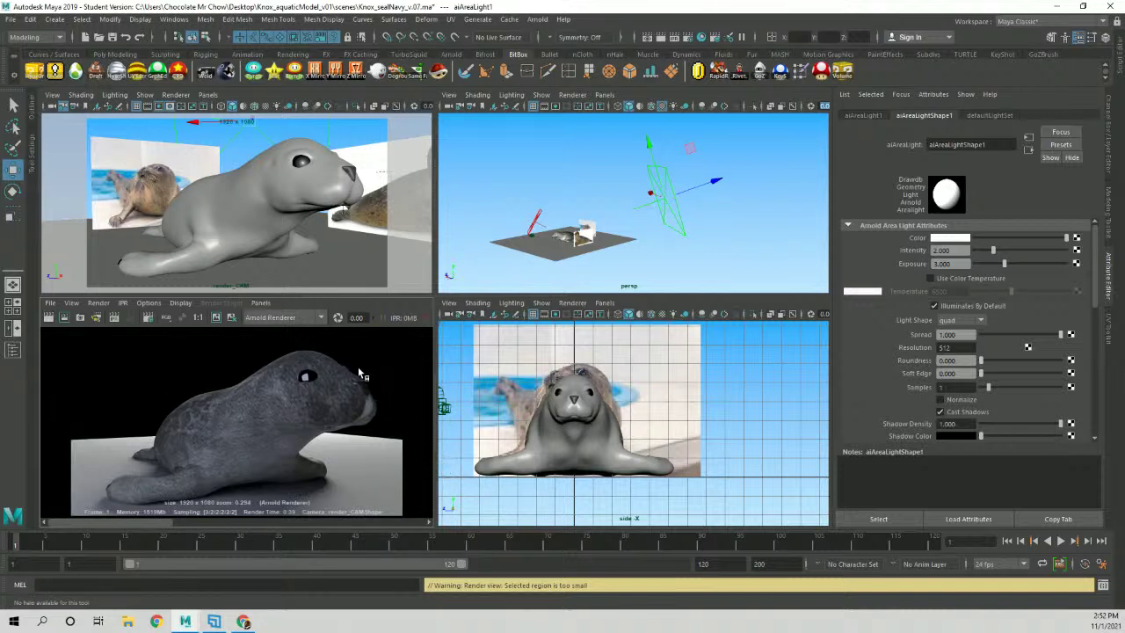
# Widen the area light along its X axis and render a region around the seal's muzzle.
pyautogui.press('f')
pyautogui.keyDown('alt'); pyautogui.moveTo(605, 207); pyautogui.dragTo(557, 189); pyautogui.keyUp('alt')
pyautogui.press('r')
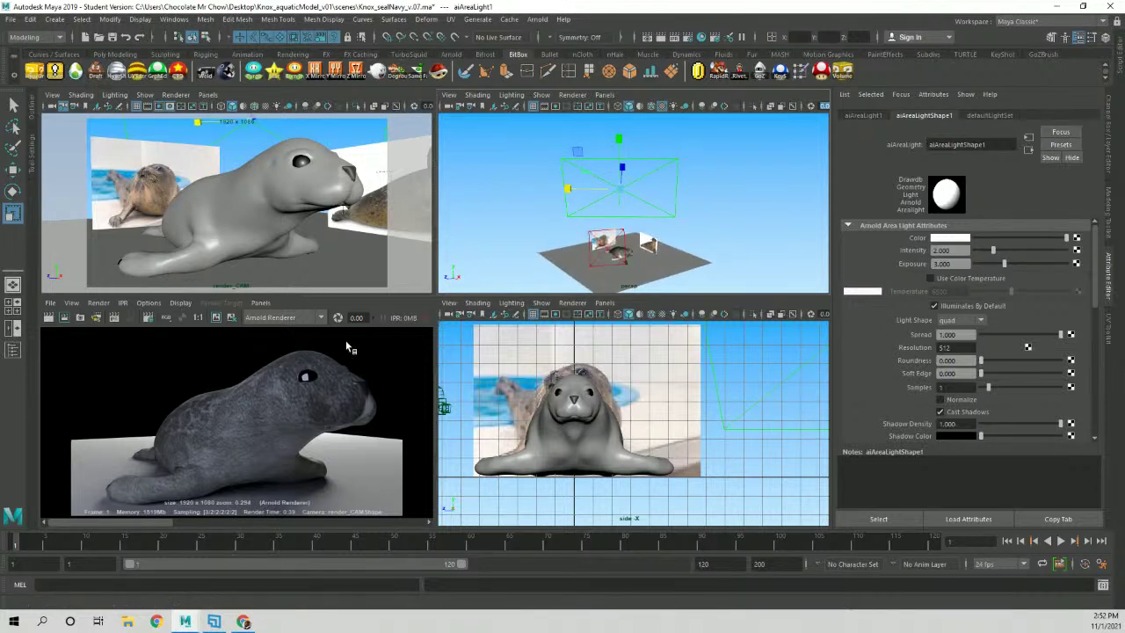
pyautogui.moveTo(379, 355); pyautogui.dragTo(329, 400)
pyautogui.click(63, 318)
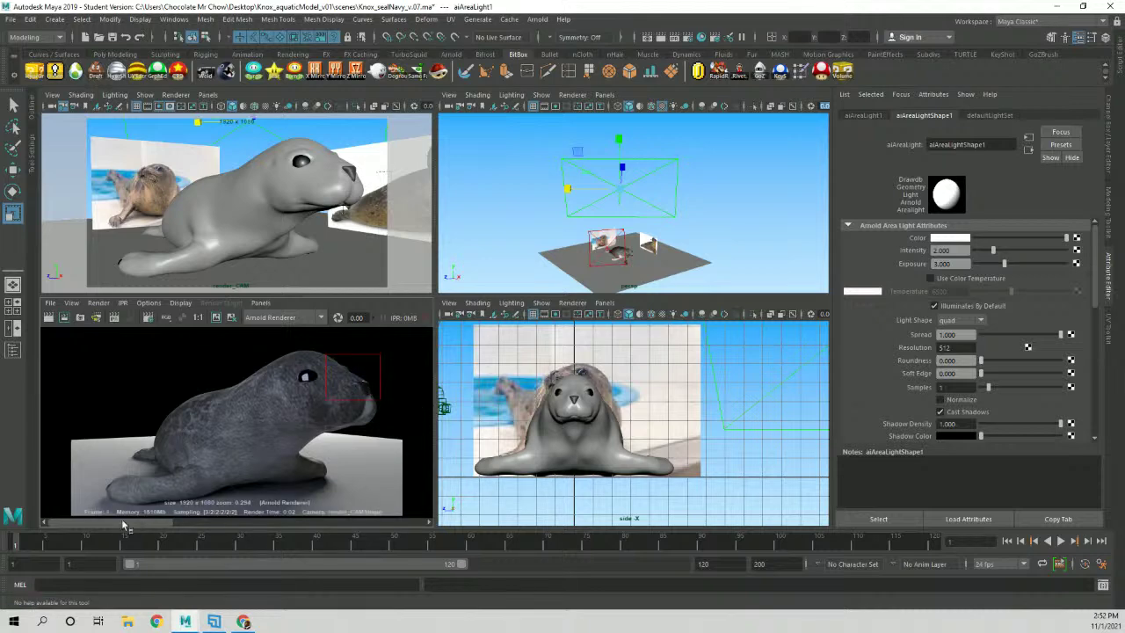
pyautogui.moveTo(137, 523)
pyautogui.mouseDown()
pyautogui.moveTo(224, 525)
pyautogui.moveTo(136, 532)
pyautogui.mouseUp()
# Rename the area light behind the seal as rim_LGT.
pyautogui.click(497, 268)
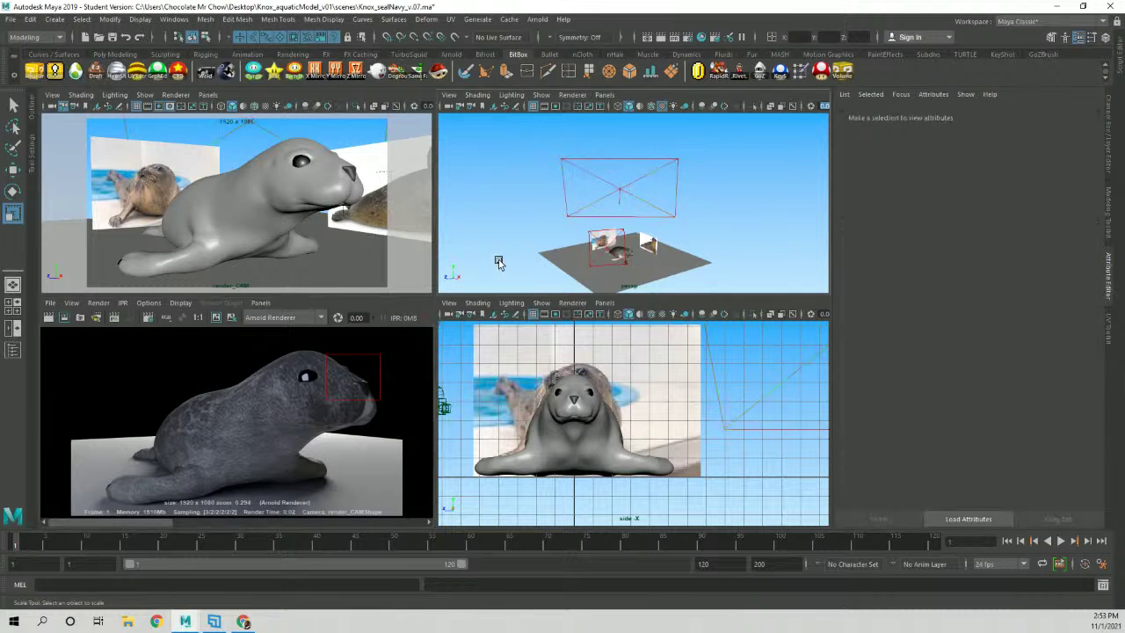
pyautogui.click(661, 172)
pyautogui.click(864, 115)
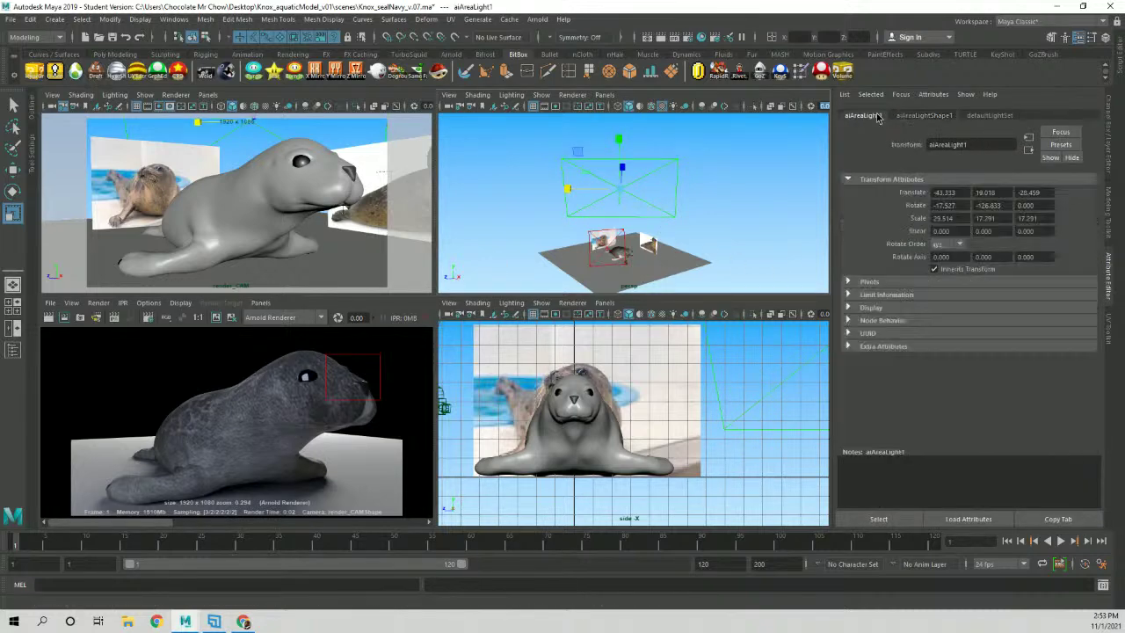
pyautogui.click(1110, 148)
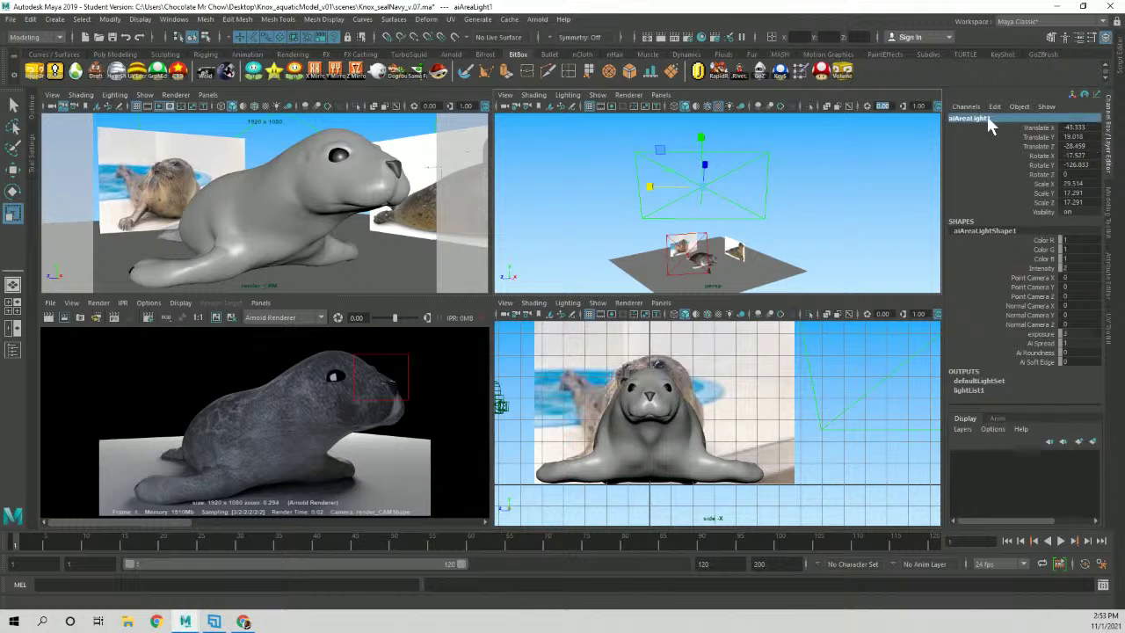
pyautogui.write('rim')
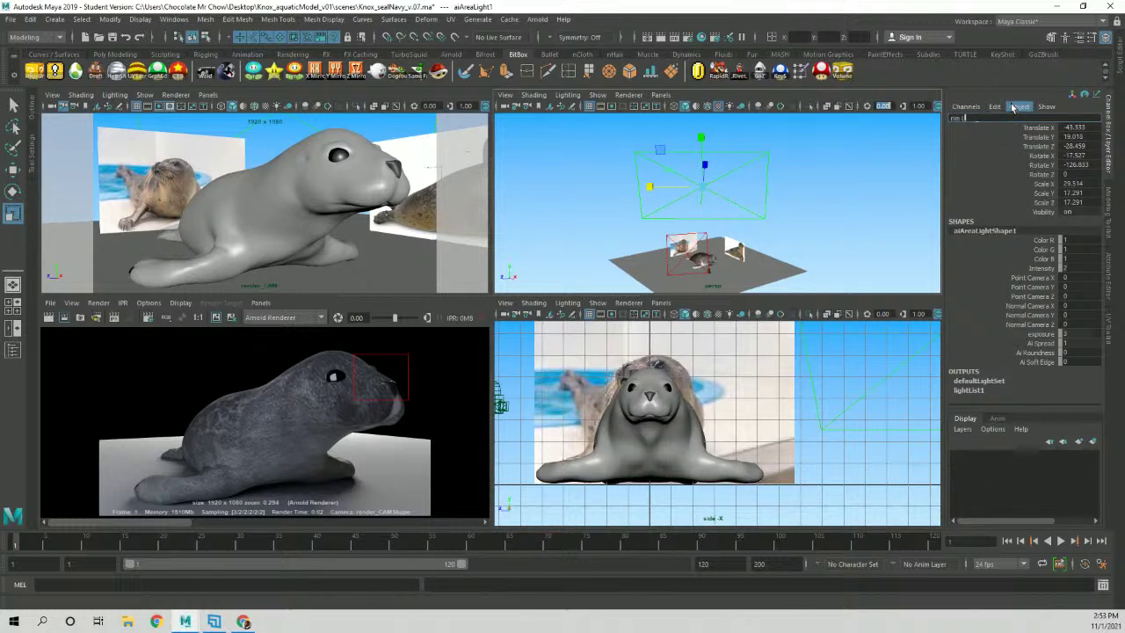
pyautogui.write('_LGT')
pyautogui.press('Return')
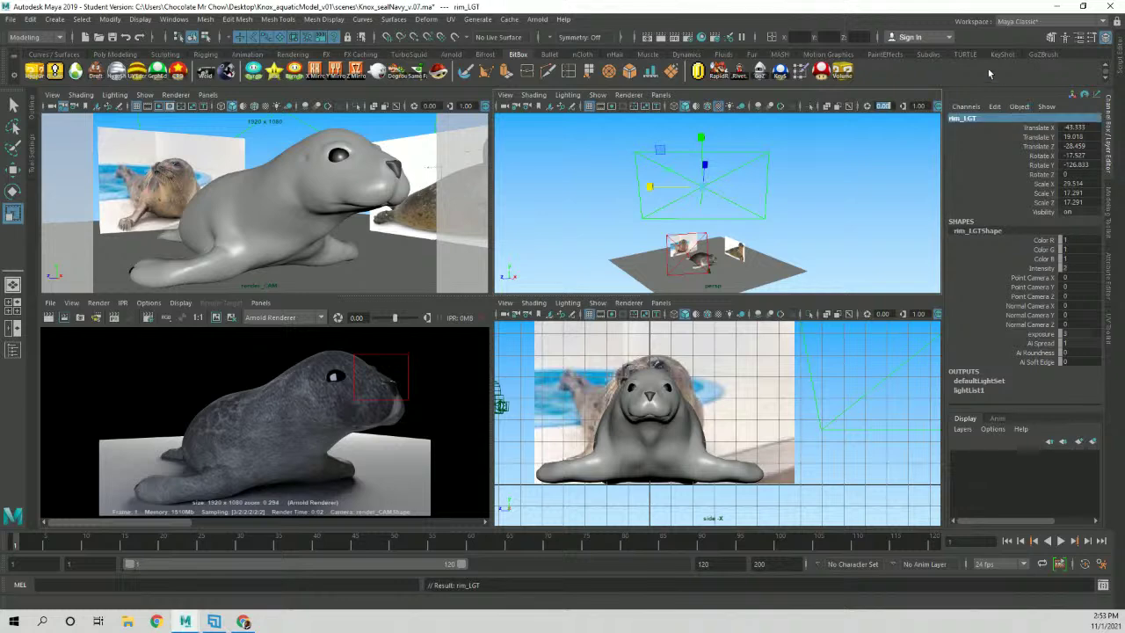
# Lock the rim light's translate, rotate and scale channels and deselect the light.
pyautogui.moveTo(1038, 128); pyautogui.dragTo(1038, 202)
pyautogui.rightClick(1038, 202)
pyautogui.rightClick(1040, 268)
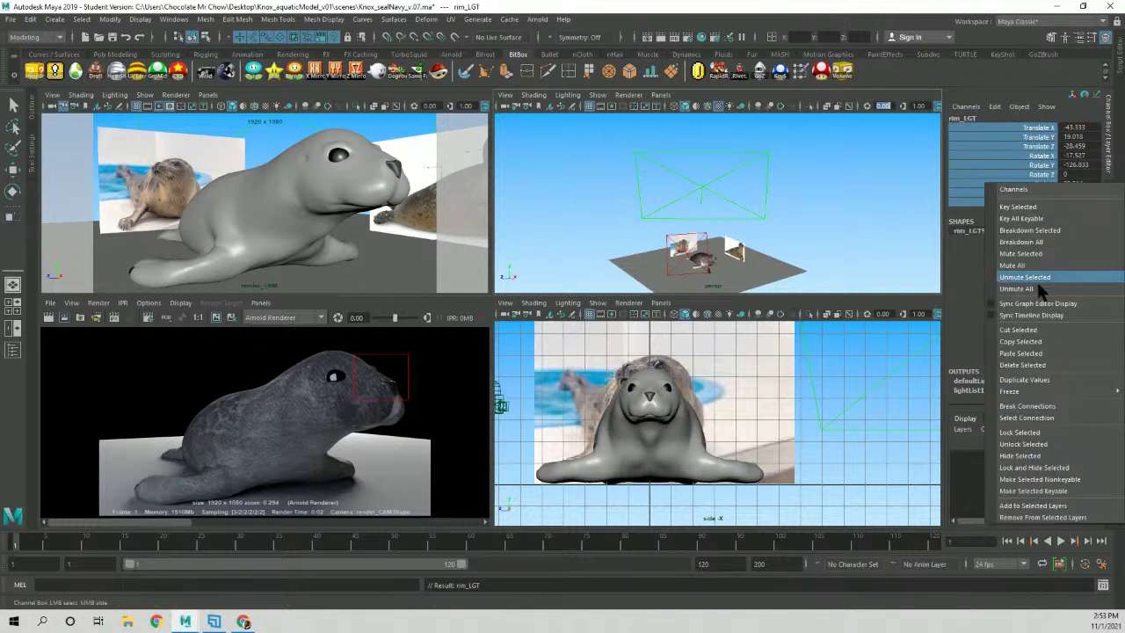
pyautogui.click(1045, 429)
pyautogui.press('r')
pyautogui.click(804, 231)
# Add an Arnold Skydome Light to the scene.
pyautogui.keyDown('alt'); pyautogui.moveTo(803, 230); pyautogui.dragTo(706, 237); pyautogui.keyUp('alt')
pyautogui.scroll(5, 751, 214)
pyautogui.scroll(4, 667, 228)
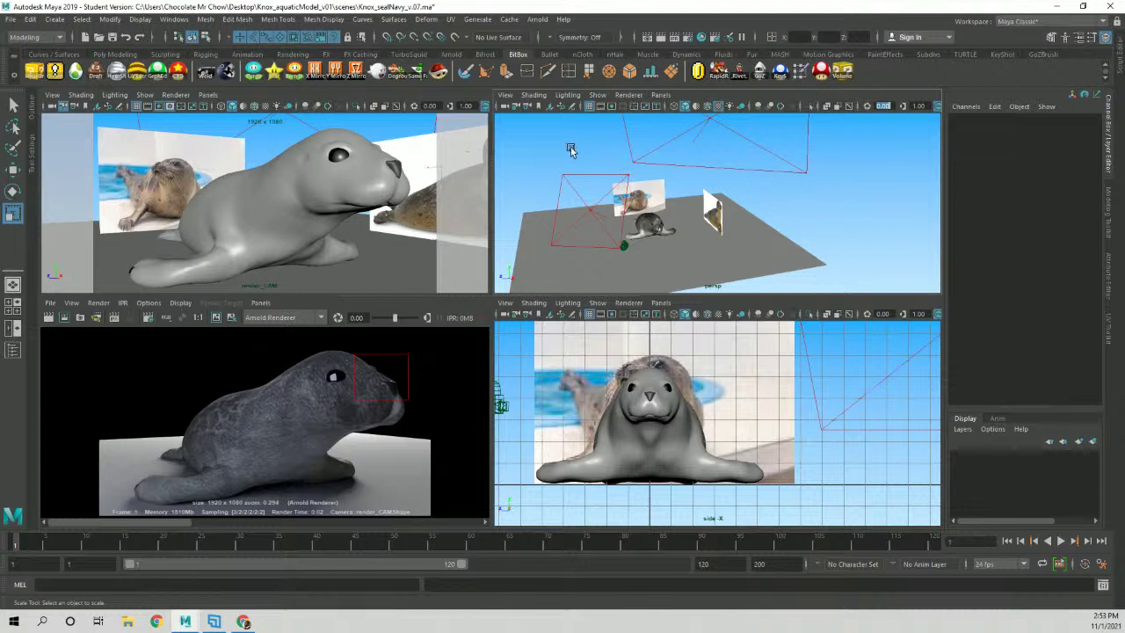
pyautogui.keyDown('alt'); pyautogui.moveTo(569, 149); pyautogui.dragTo(573, 148); pyautogui.keyUp('alt')
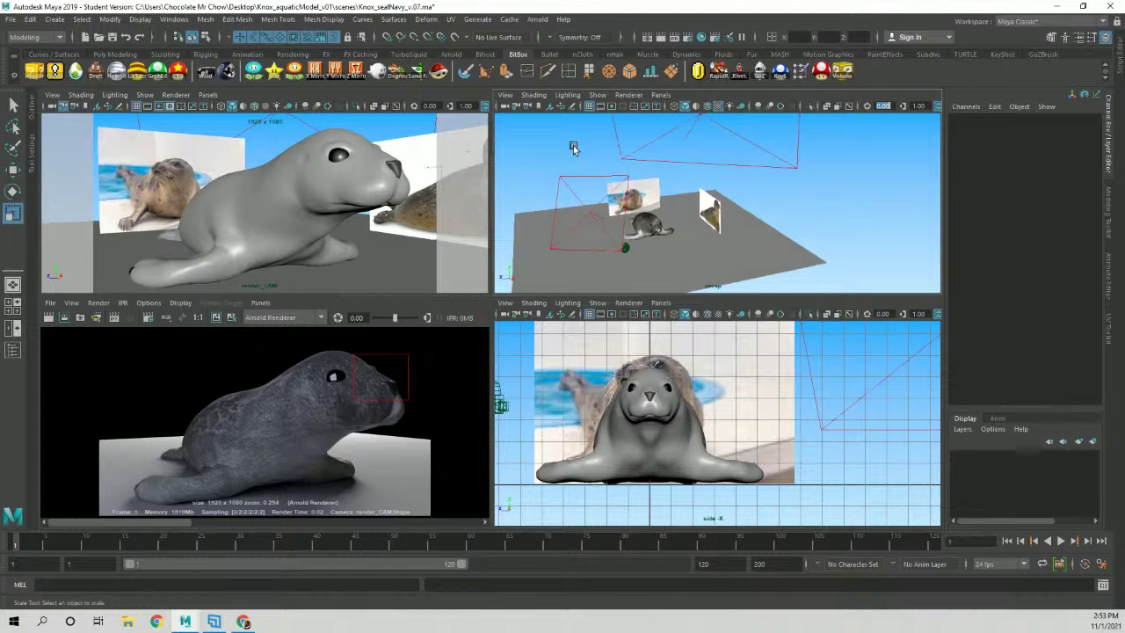
pyautogui.click(537, 19)
pyautogui.moveTo(588, 151)
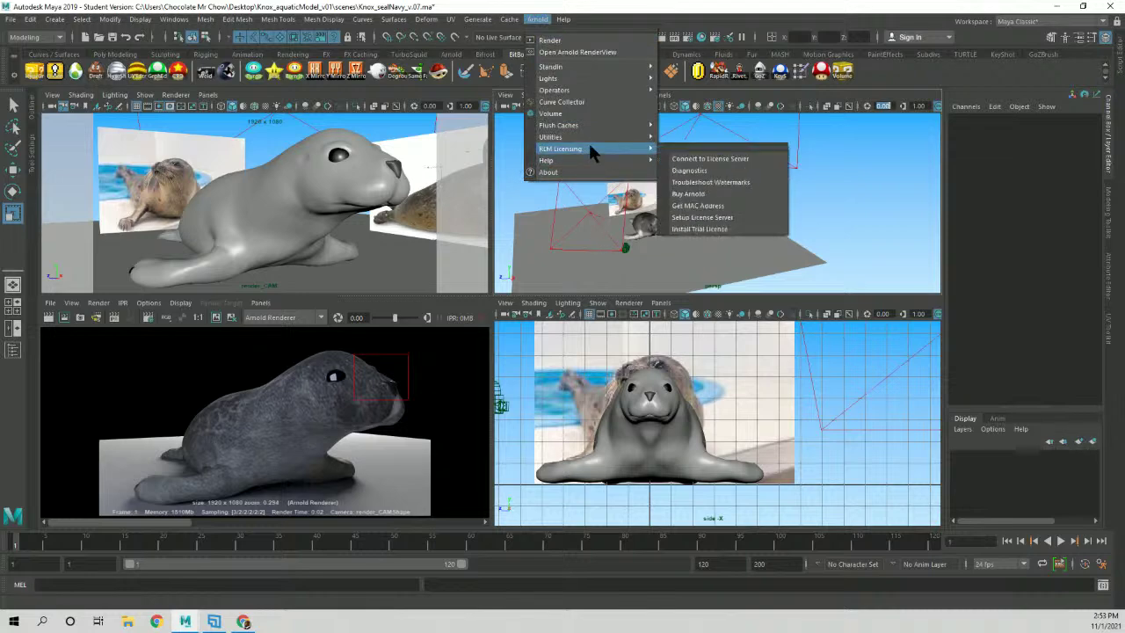
pyautogui.moveTo(597, 77)
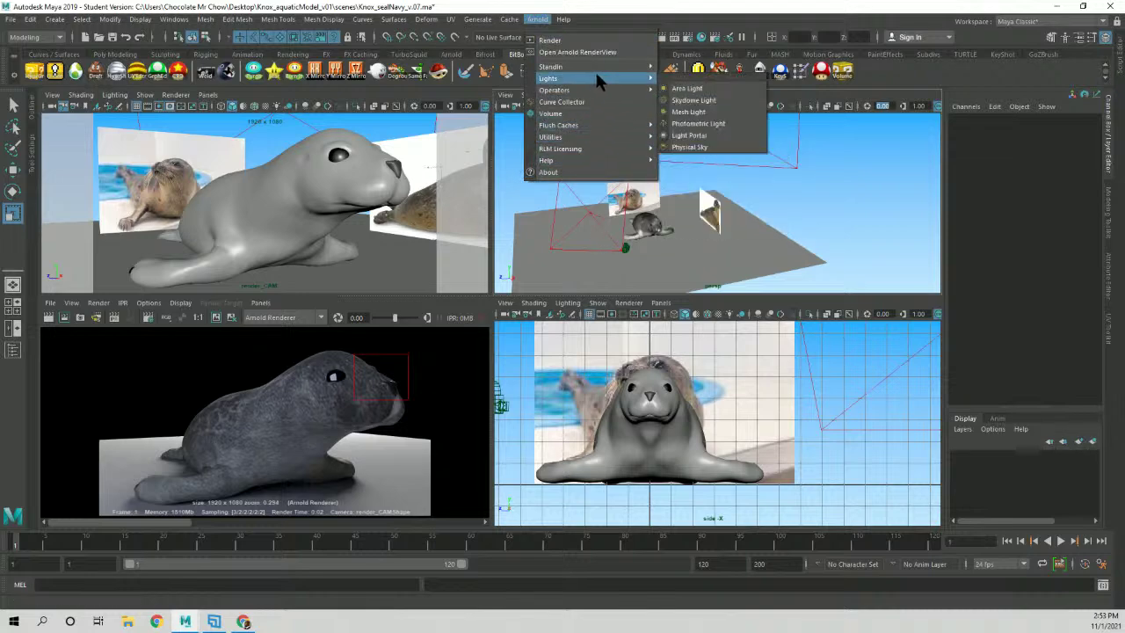
pyautogui.click(720, 99)
pyautogui.keyDown('alt'); pyautogui.moveTo(771, 206); pyautogui.dragTo(730, 191); pyautogui.keyUp('alt')
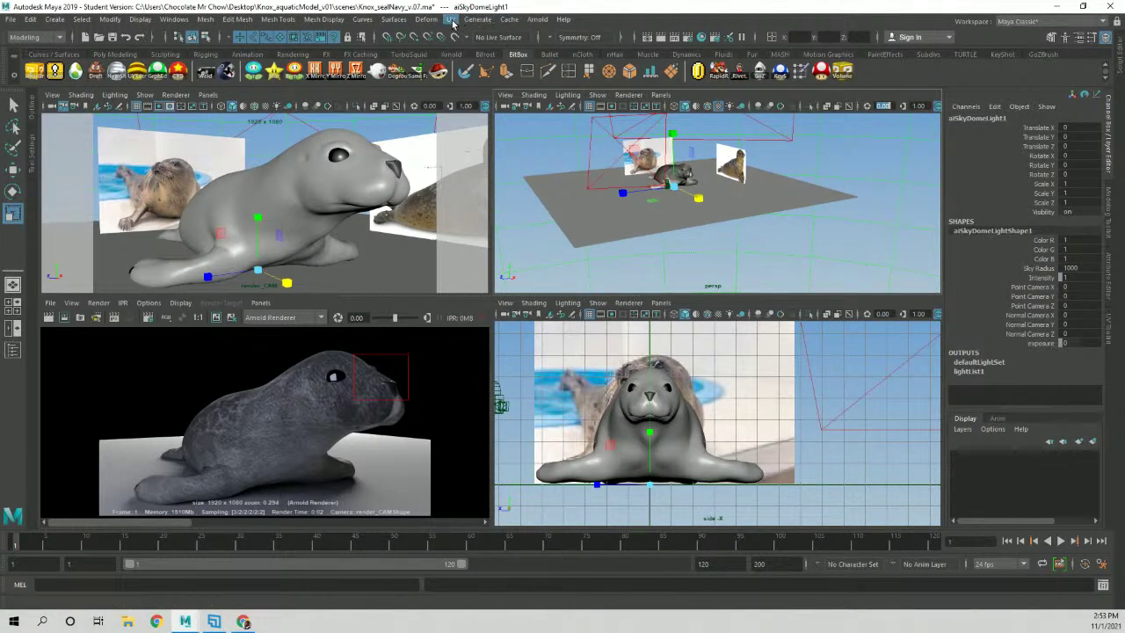
pyautogui.click(537, 20)
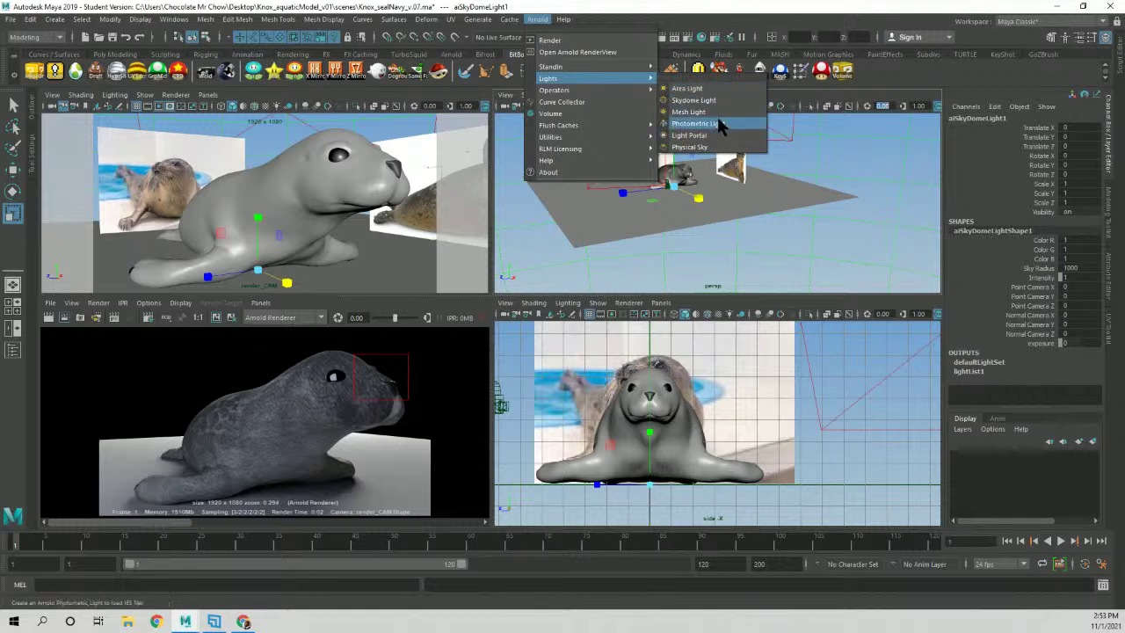
pyautogui.click(859, 170)
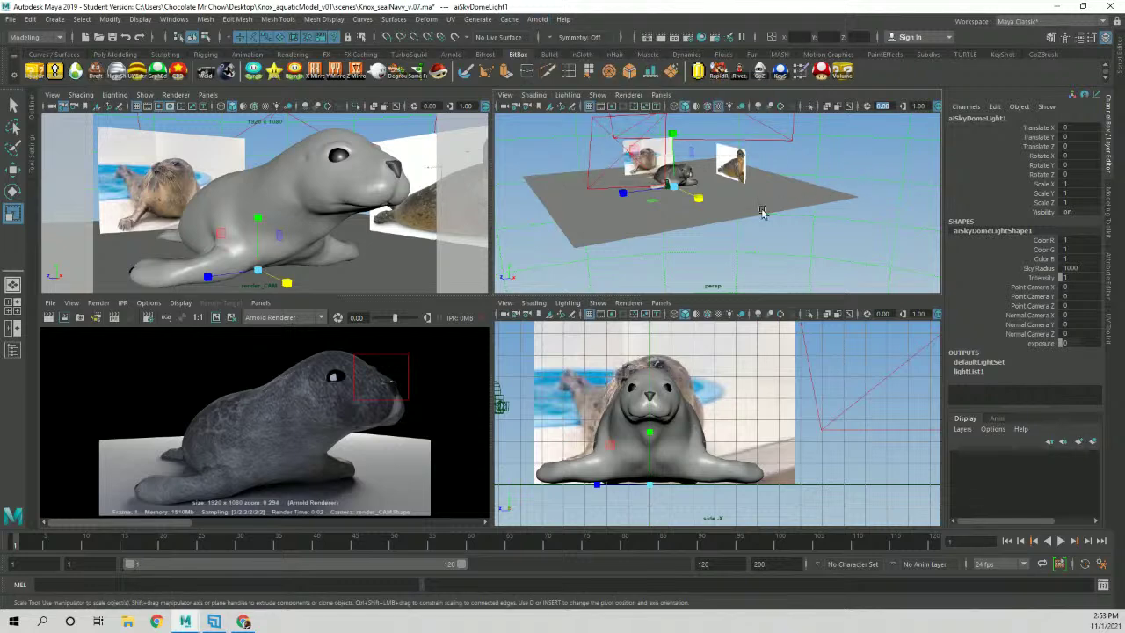
pyautogui.scroll(5, 763, 210)
pyautogui.keyDown('alt'); pyautogui.moveTo(763, 207); pyautogui.dragTo(795, 181); pyautogui.keyUp('alt')
pyautogui.keyDown('alt'); pyautogui.moveTo(795, 181); pyautogui.dragTo(772, 187, button='middle'); pyautogui.keyUp('alt')
pyautogui.scroll(3, 806, 184)
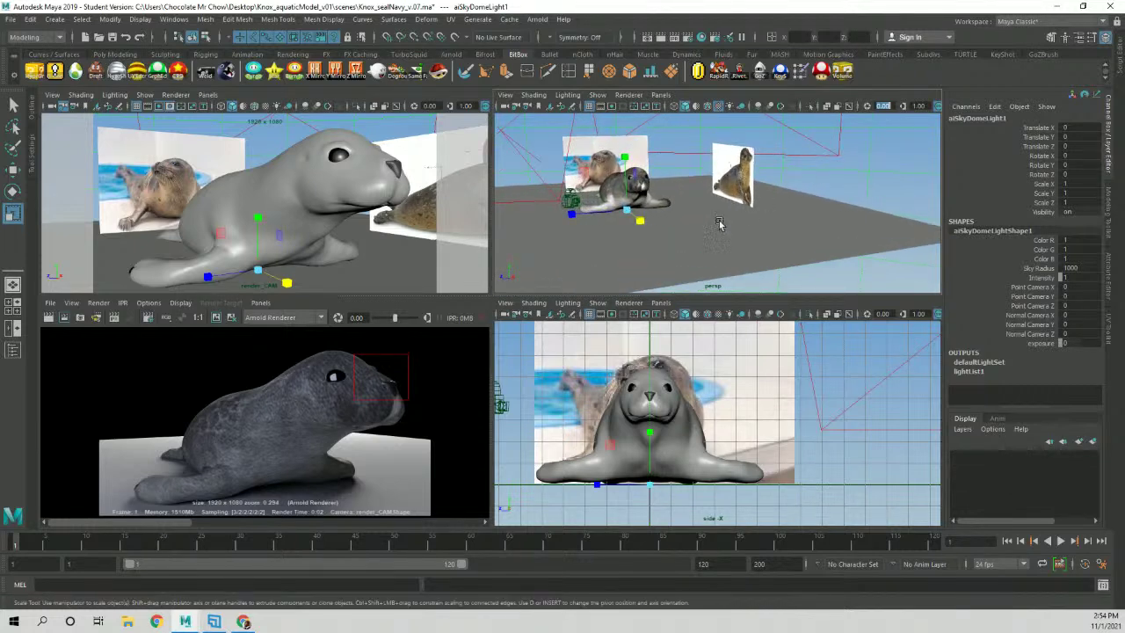
# Rename the skydome light as fill_LGT.
pyautogui.doubleClick(988, 118)
pyautogui.write('Tr')
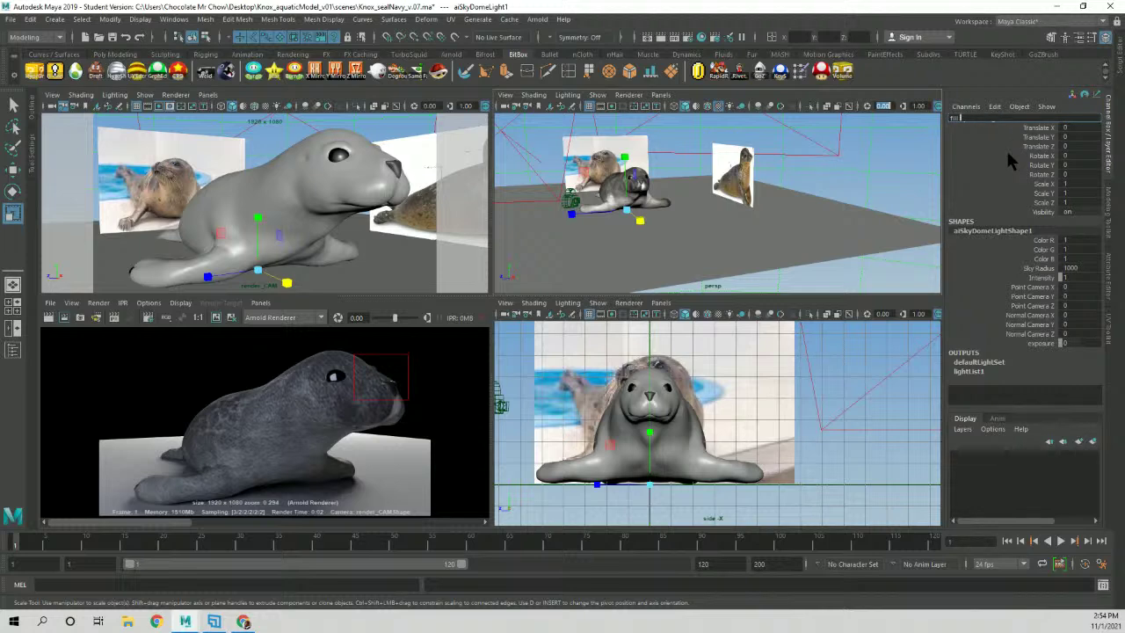
pyautogui.write('ll_LGT')
pyautogui.press('Return')
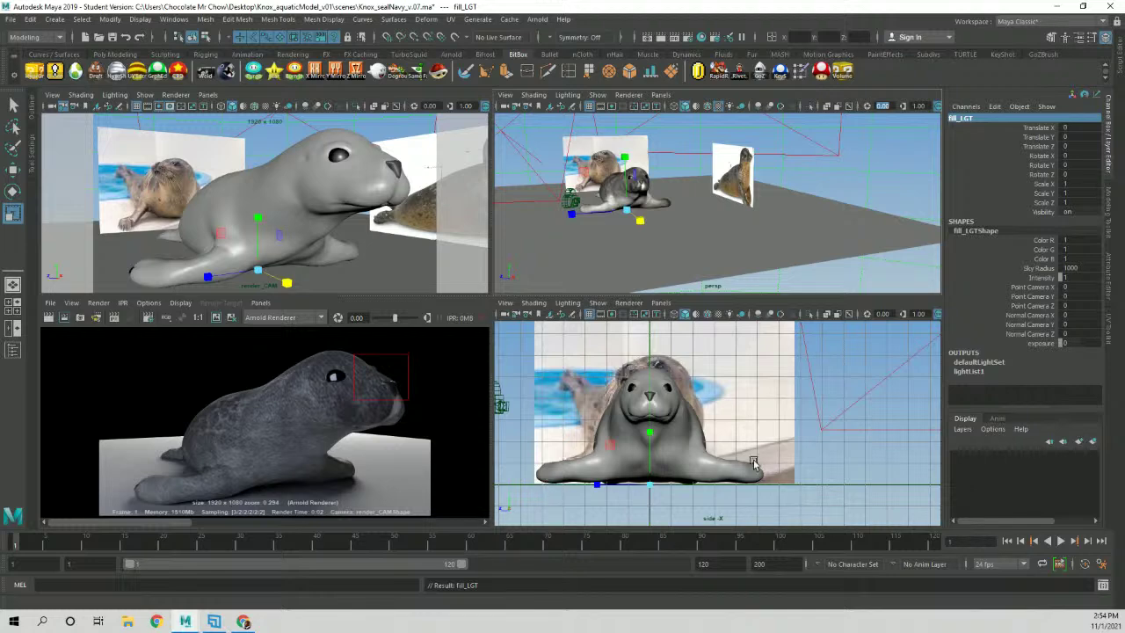
# Examine how the skydome surrounds the whole scene, then return the perspective view to the seal.
pyautogui.keyDown('alt'); pyautogui.moveTo(868, 250); pyautogui.dragTo(804, 253, button='middle'); pyautogui.keyUp('alt')
pyautogui.keyDown('alt'); pyautogui.moveTo(804, 254); pyautogui.dragTo(764, 226); pyautogui.keyUp('alt')
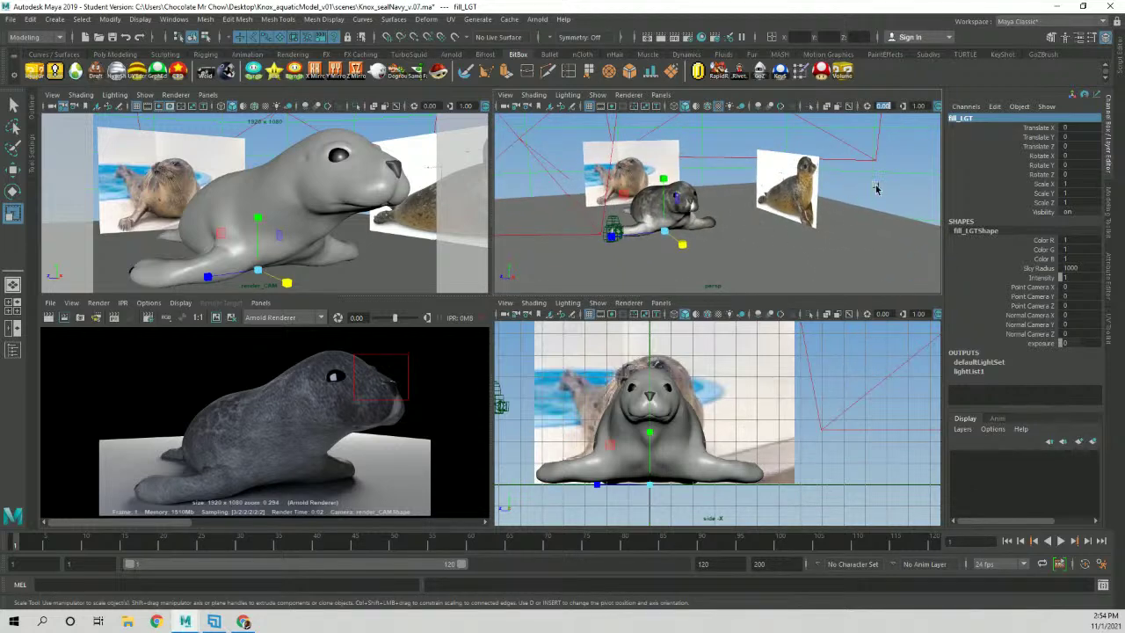
pyautogui.keyDown('alt'); pyautogui.moveTo(892, 193); pyautogui.dragTo(824, 209, button='right'); pyautogui.keyUp('alt')
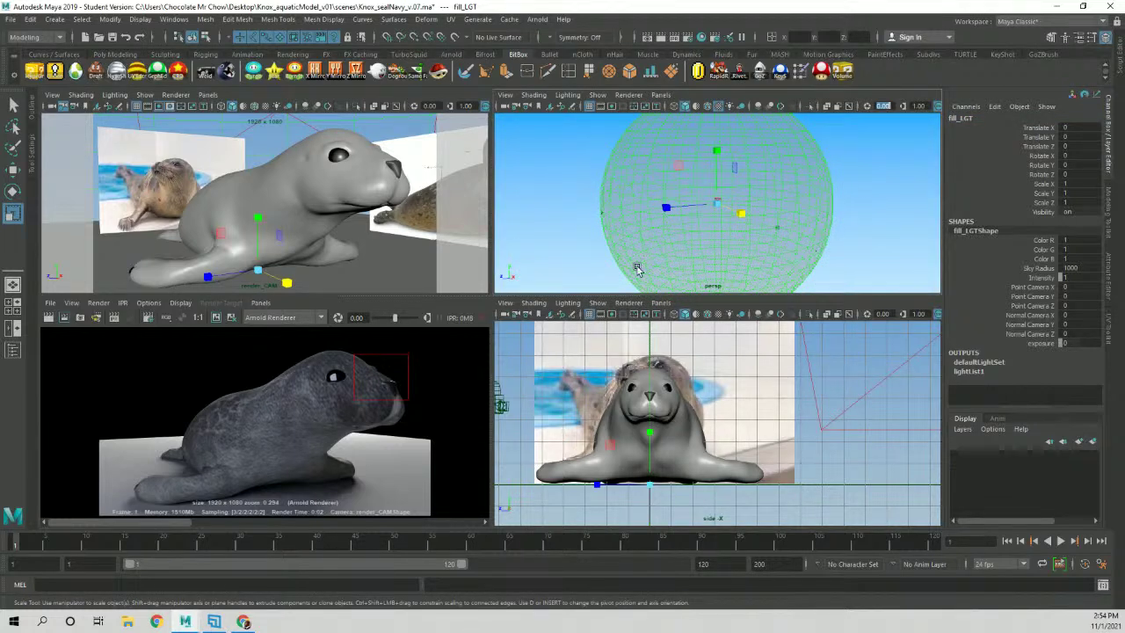
pyautogui.keyDown('alt'); pyautogui.moveTo(797, 203); pyautogui.dragTo(762, 160, button='right'); pyautogui.keyUp('alt')
pyautogui.moveTo(716, 206)
pyautogui.keyDown('alt'); pyautogui.mouseDown()
pyautogui.moveTo(726, 202)
pyautogui.moveTo(731, 219)
pyautogui.moveTo(717, 195)
pyautogui.mouseUp(); pyautogui.keyUp('alt')
pyautogui.keyDown('alt'); pyautogui.moveTo(717, 195); pyautogui.dragTo(755, 206, button='right'); pyautogui.keyUp('alt')
pyautogui.keyDown('alt'); pyautogui.moveTo(756, 207); pyautogui.dragTo(826, 217); pyautogui.keyUp('alt')
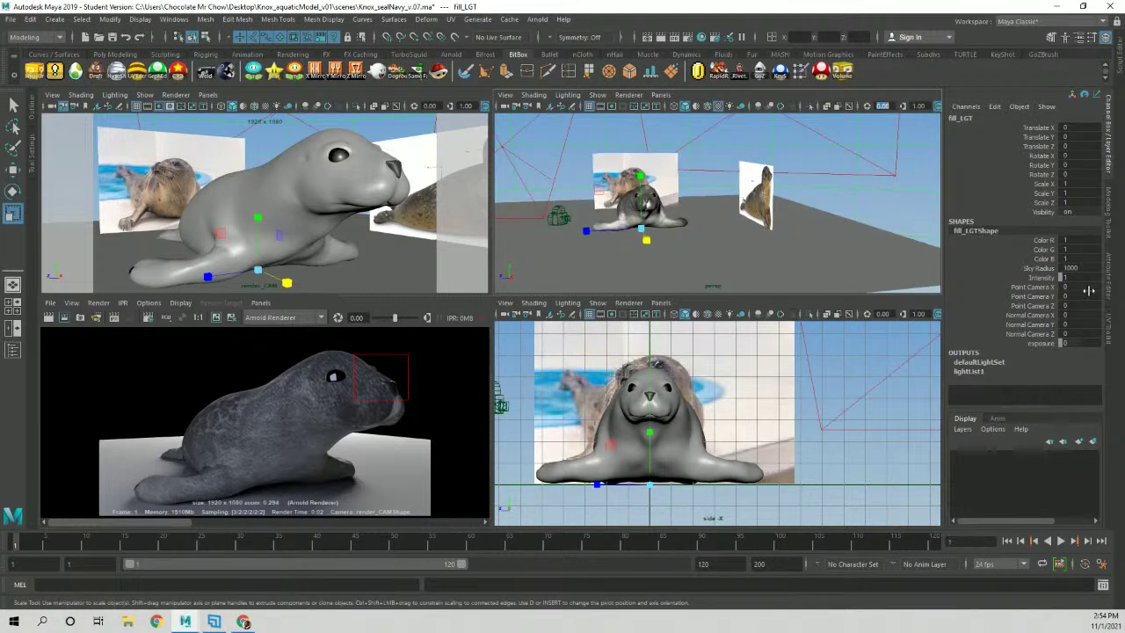
# Open the fill_LGT skydome's shape attributes and set its intensity to 0.2.
pyautogui.click(1109, 281)
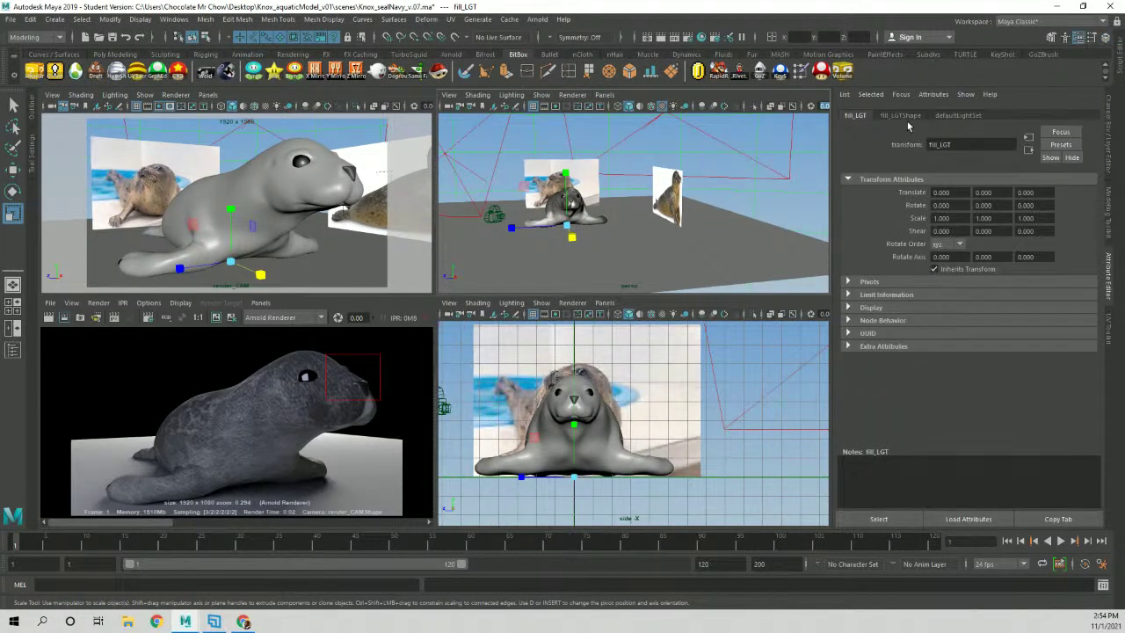
pyautogui.click(903, 116)
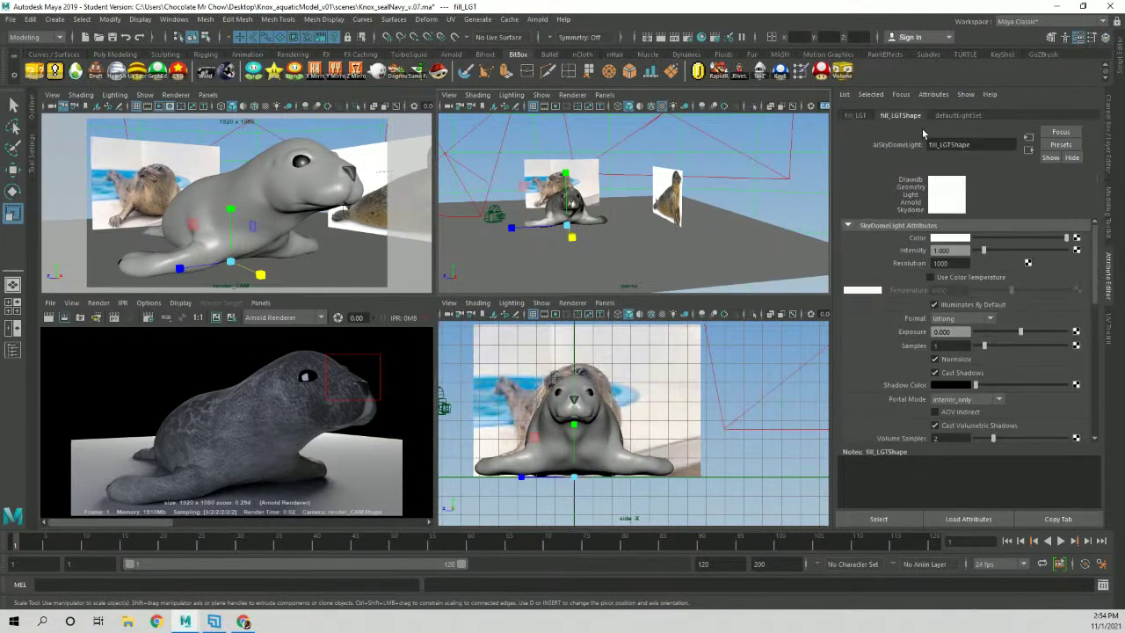
pyautogui.click(958, 251)
pyautogui.write('.2')
pyautogui.press('Return')
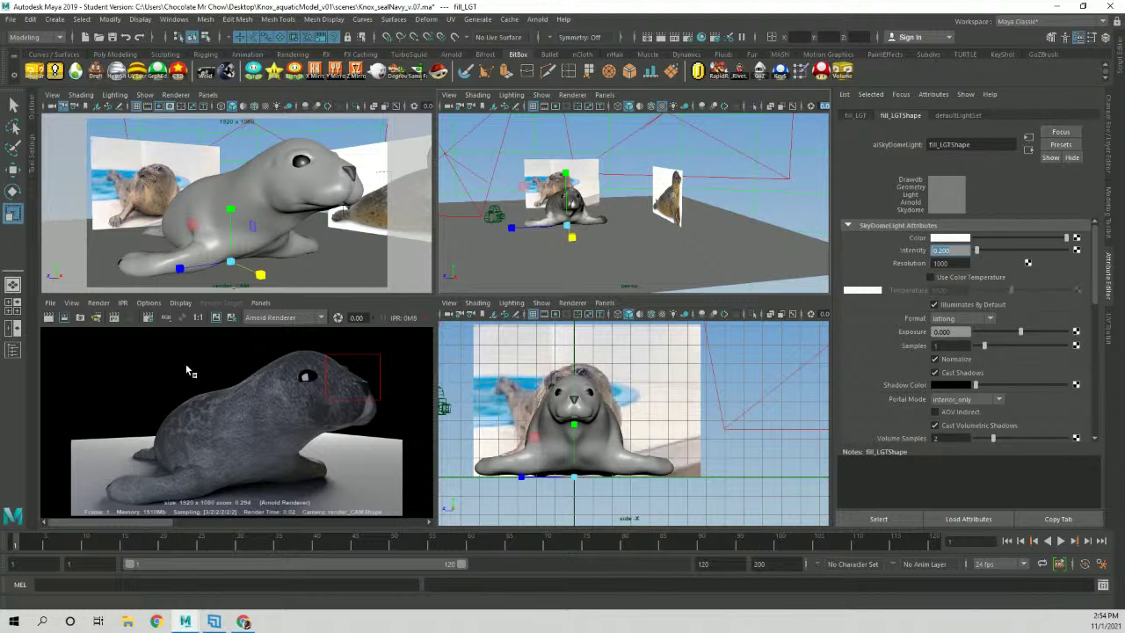
pyautogui.click(218, 320)
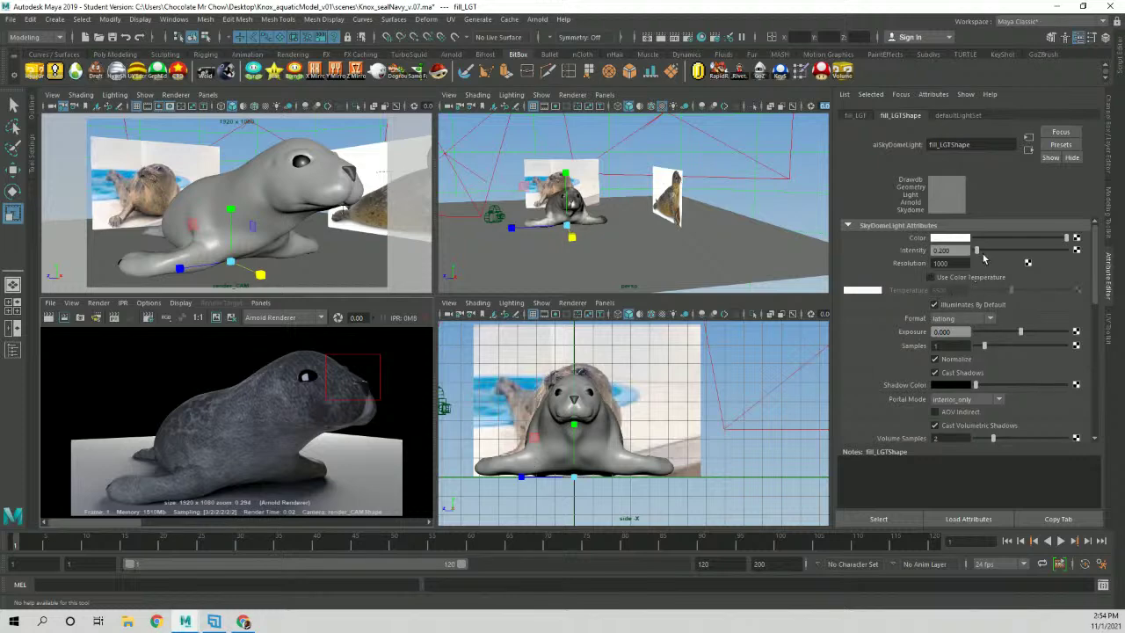
# Examine the skydome's remaining attributes, including Visibility, Light Filters, Hardware Texturing and Viewport.
pyautogui.scroll(-1, 1037, 288)
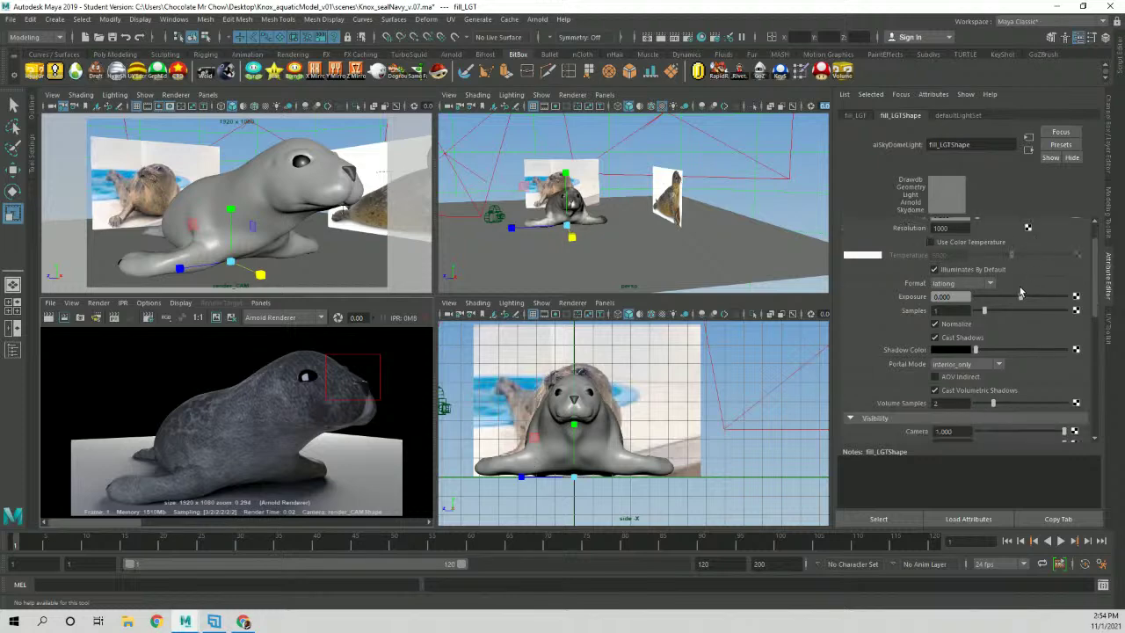
pyautogui.scroll(-3, 973, 318)
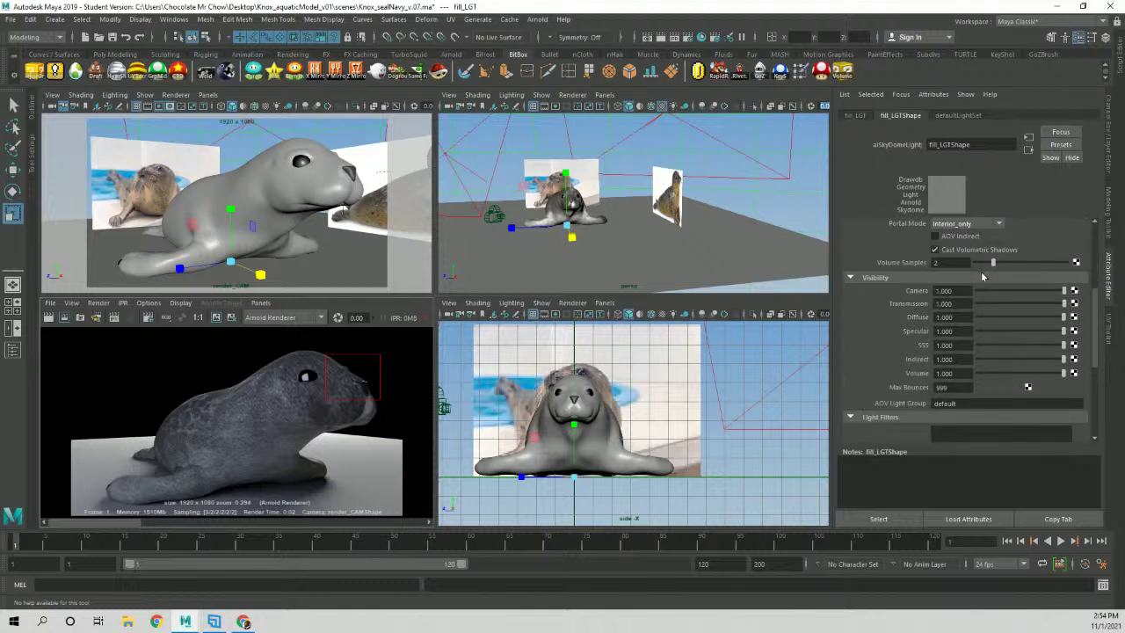
pyautogui.scroll(-2, 982, 287)
pyautogui.scroll(-3, 966, 342)
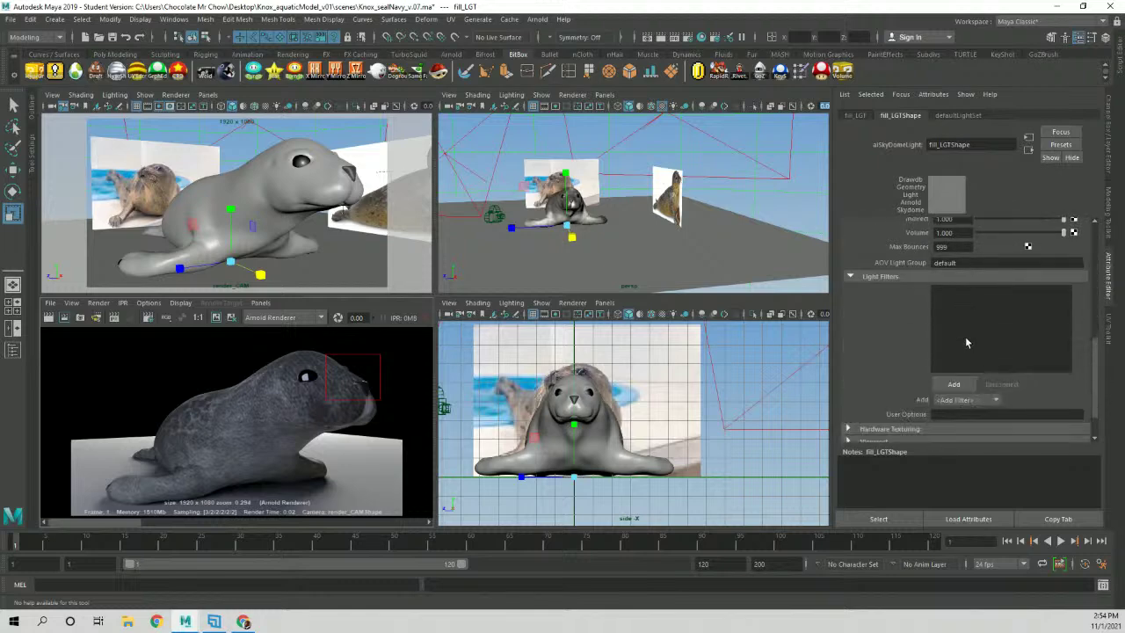
pyautogui.click(870, 384)
pyautogui.scroll(-1, 872, 373)
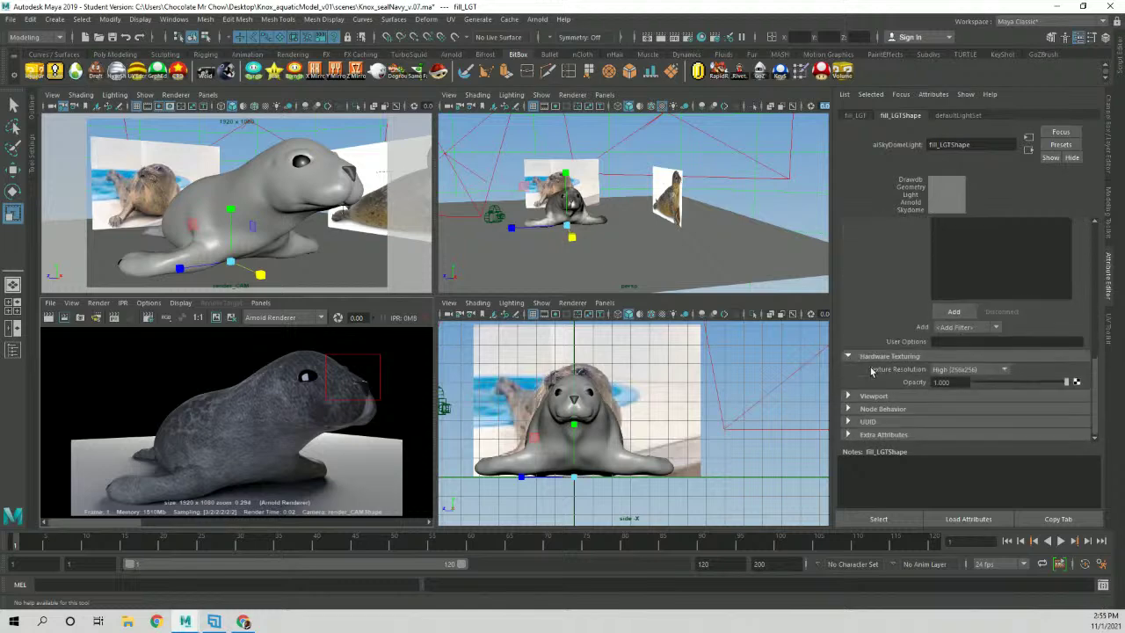
pyautogui.click(868, 357)
pyautogui.click(875, 397)
pyautogui.scroll(-1, 869, 382)
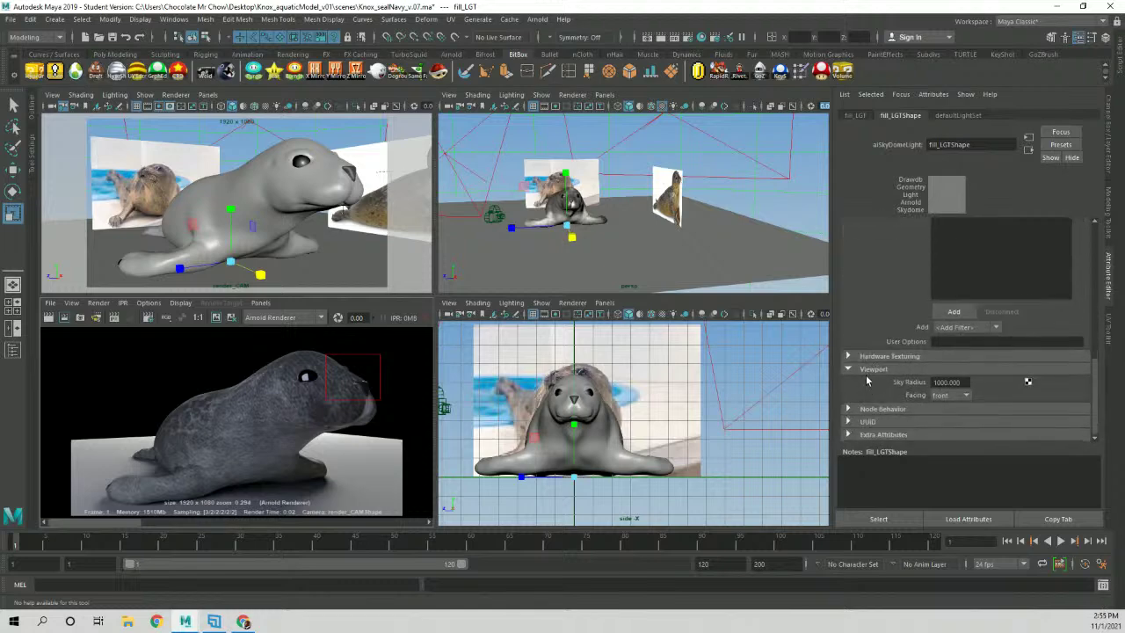
pyautogui.scroll(8, 870, 373)
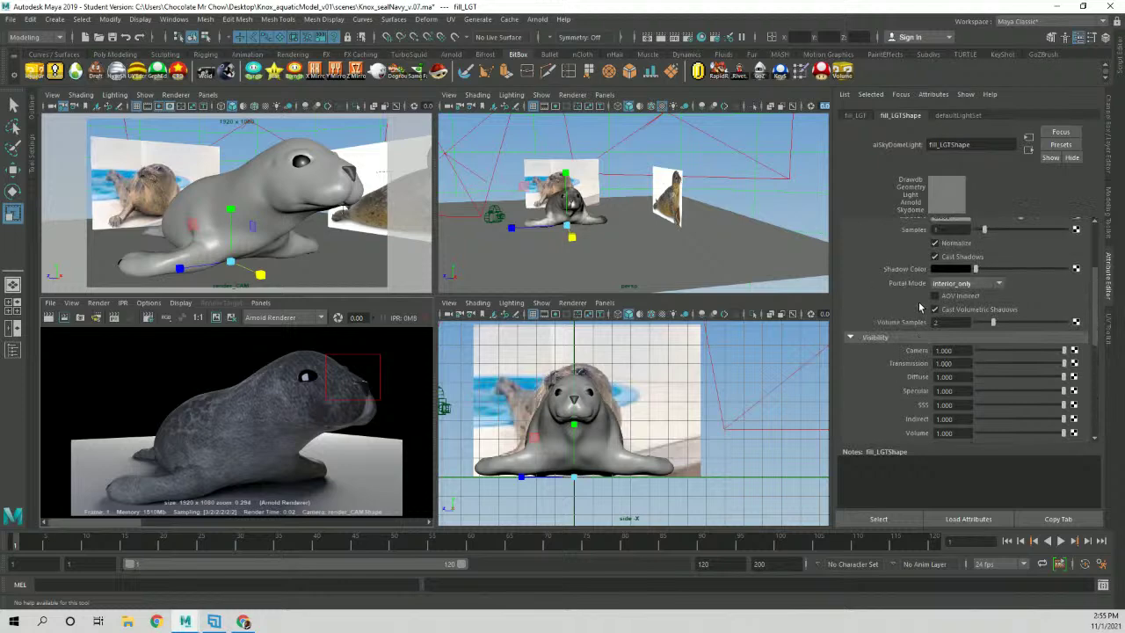
pyautogui.scroll(1, 905, 345)
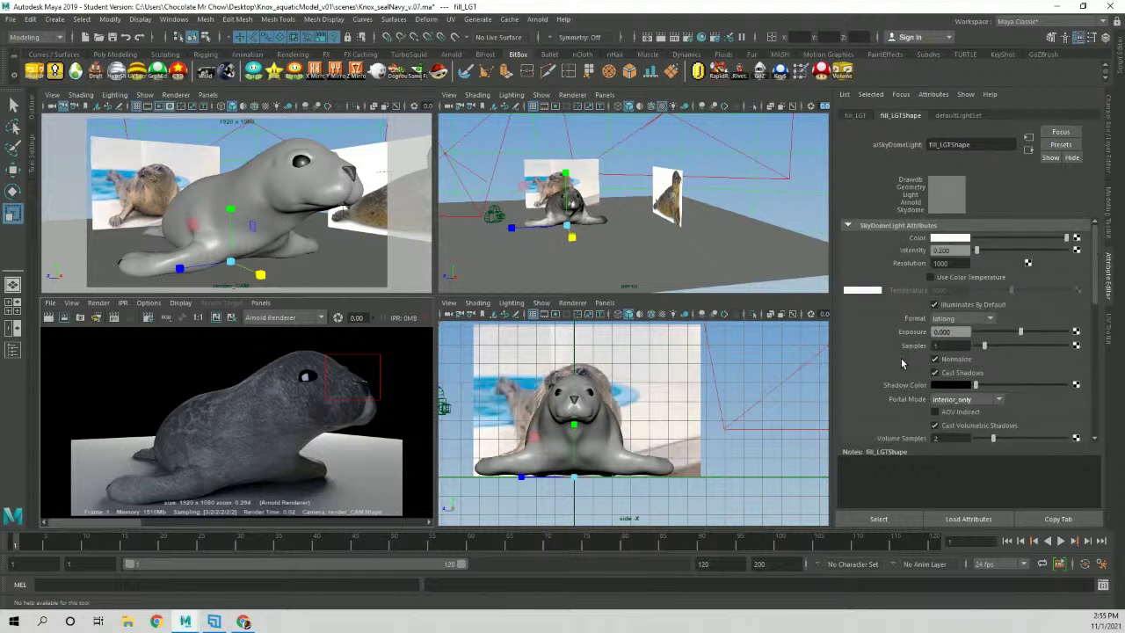
# Turn off Normalize and Cast Shadows on the skydome fill light, checking the key light's settings and reselecting the skydome.
pyautogui.click(935, 359)
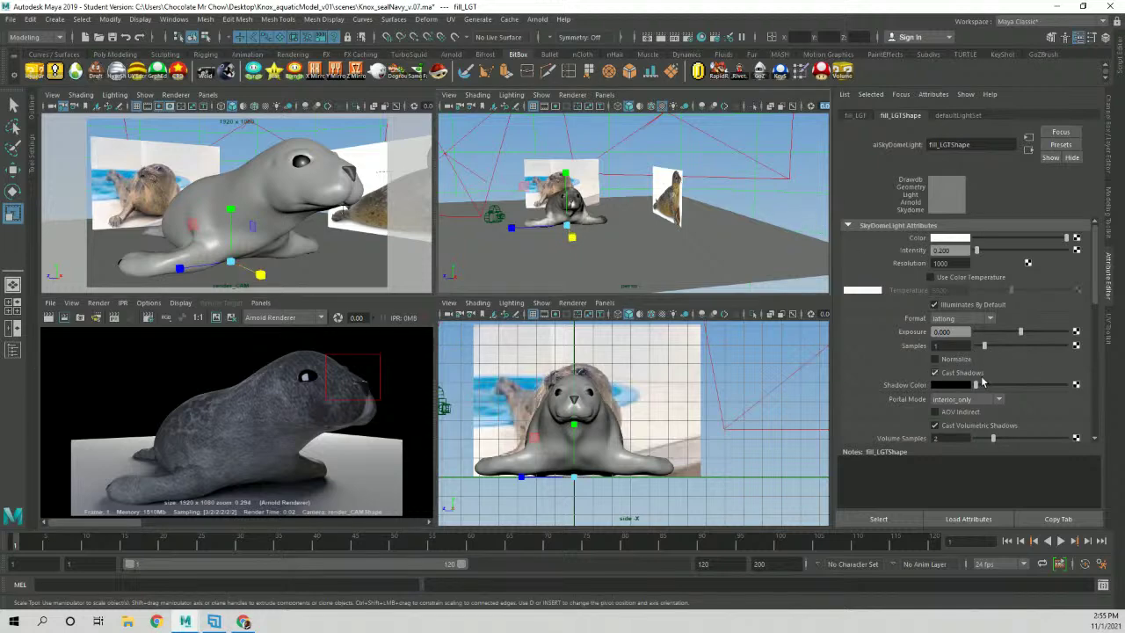
pyautogui.click(934, 373)
pyautogui.click(492, 174)
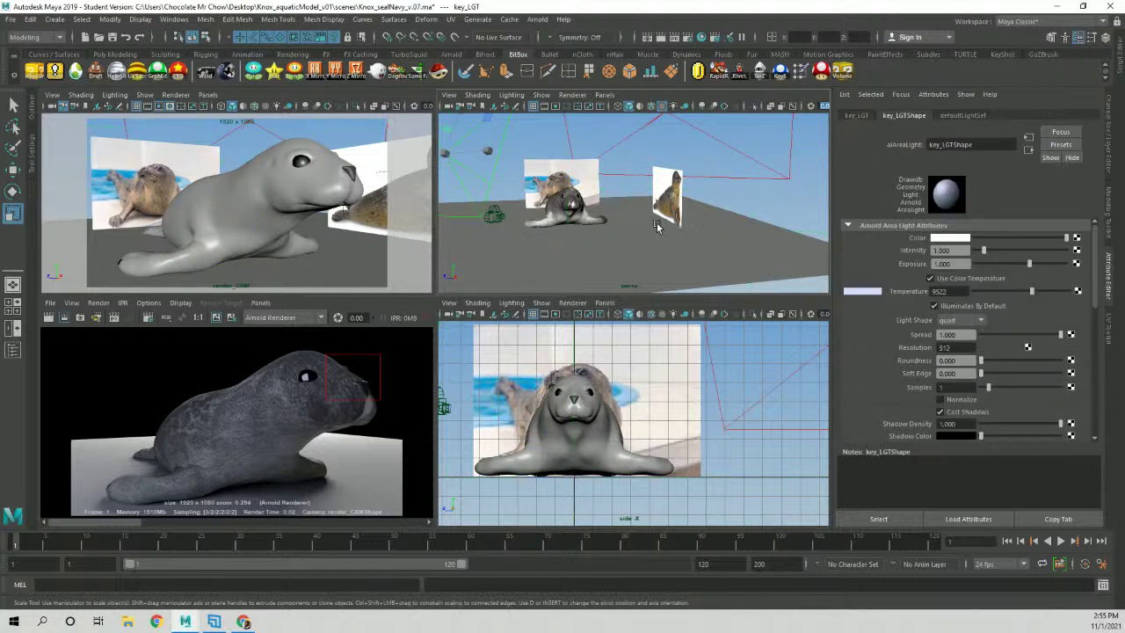
pyautogui.click(798, 217)
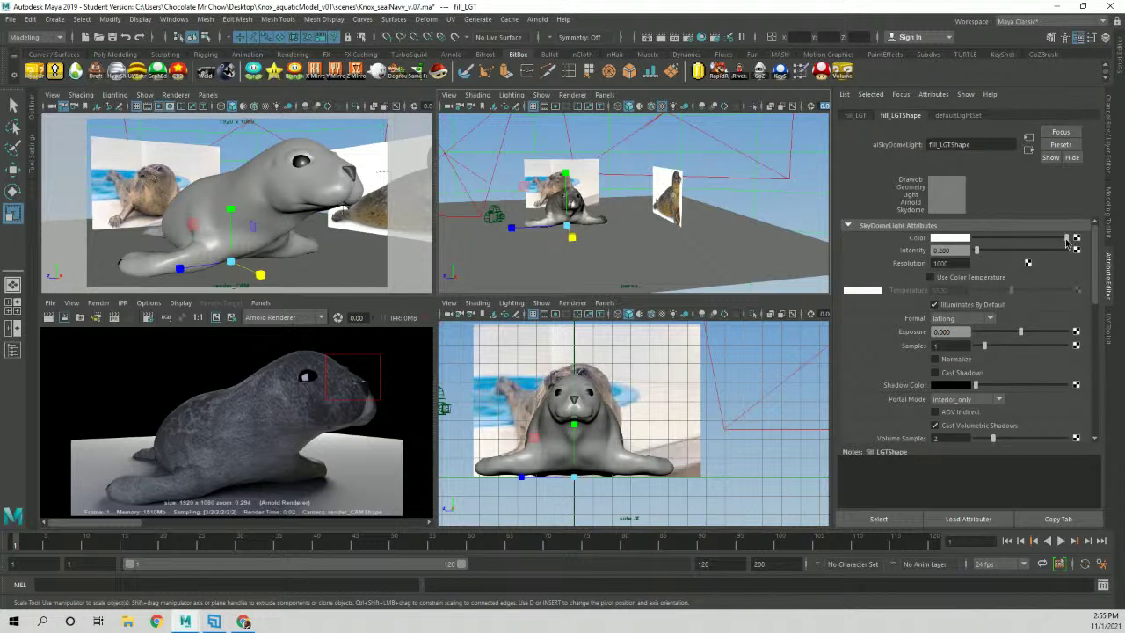
# Tint the skydome light pale green and test-render a region around the seal's far front flipper and its shadow.
pyautogui.moveTo(1065, 239)
pyautogui.mouseDown()
pyautogui.moveTo(1045, 239)
pyautogui.moveTo(1065, 239)
pyautogui.mouseUp()
pyautogui.click(951, 238)
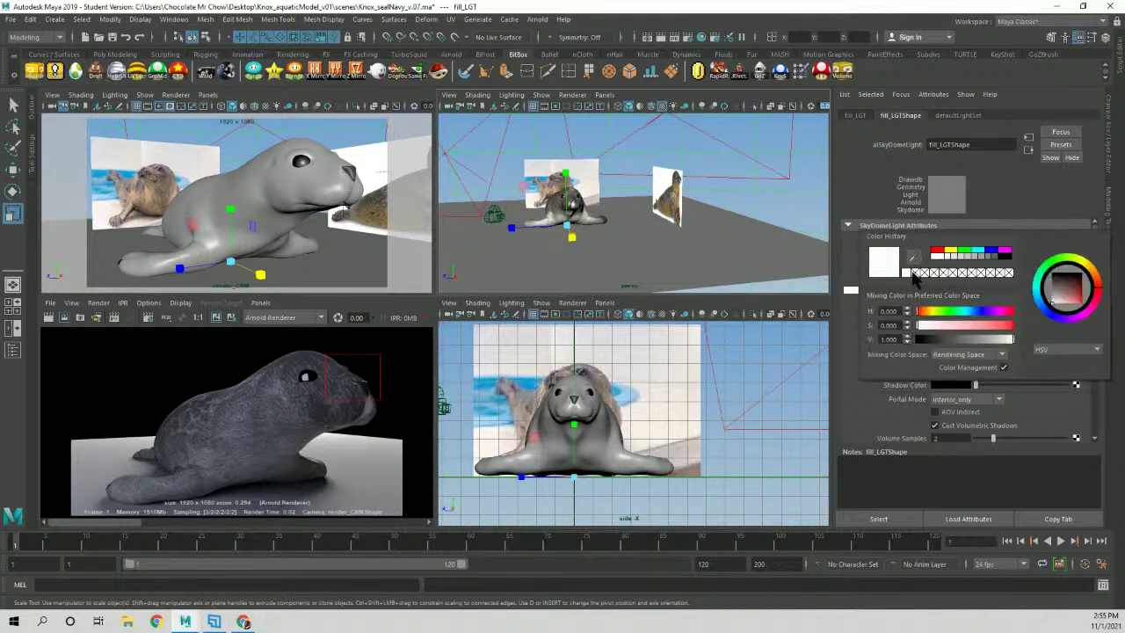
pyautogui.click(964, 250)
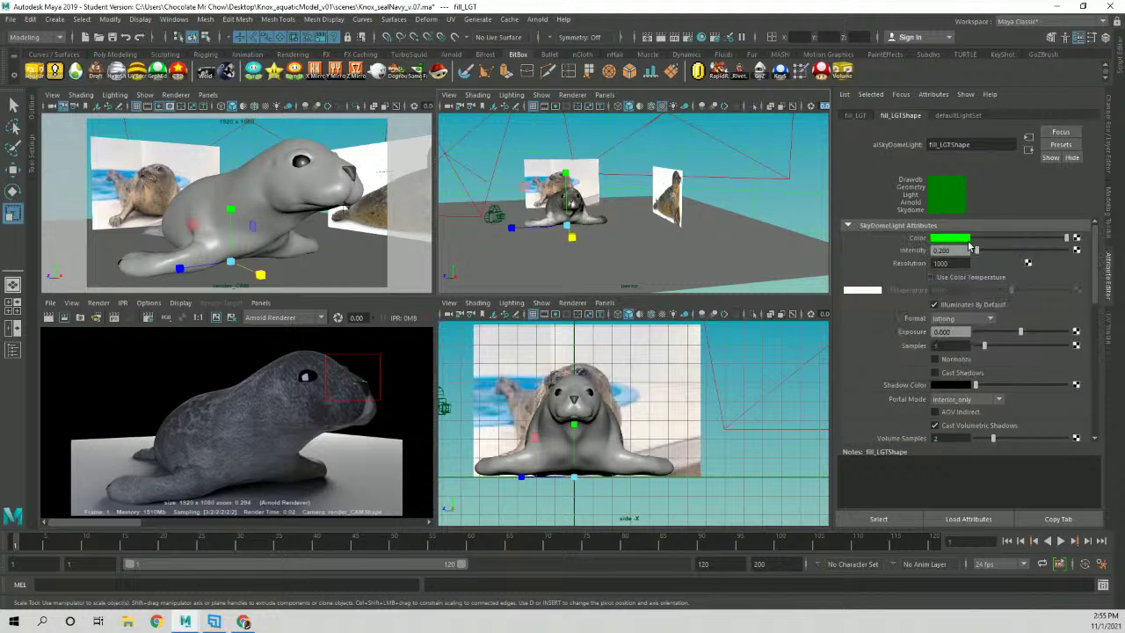
pyautogui.click(965, 240)
pyautogui.moveTo(997, 291); pyautogui.dragTo(932, 291)
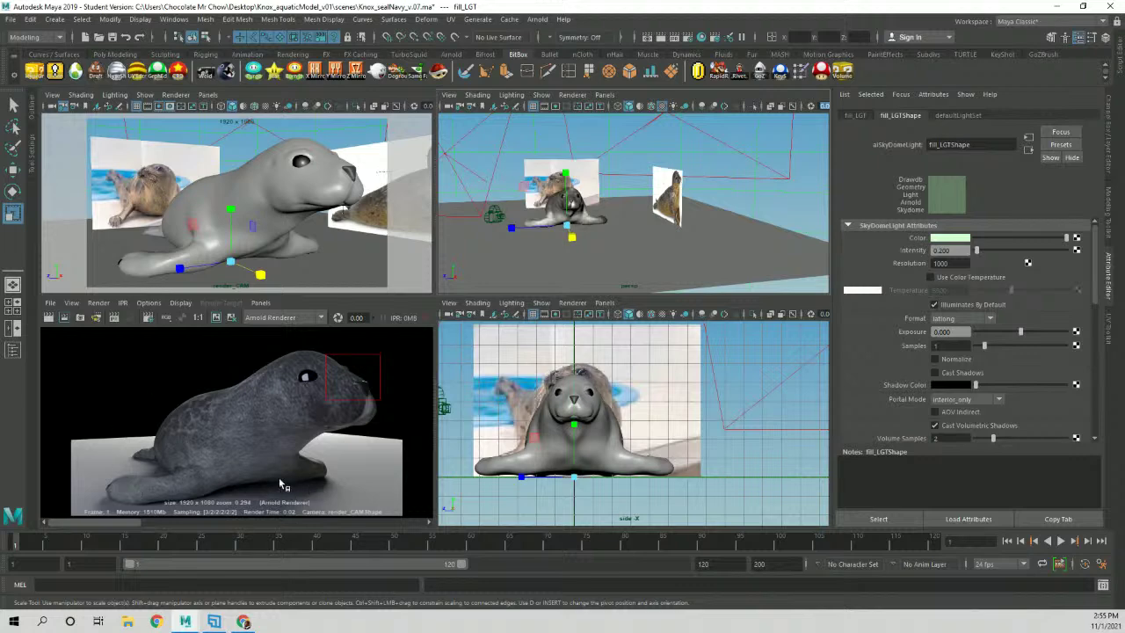
pyautogui.moveTo(342, 445); pyautogui.dragTo(244, 499)
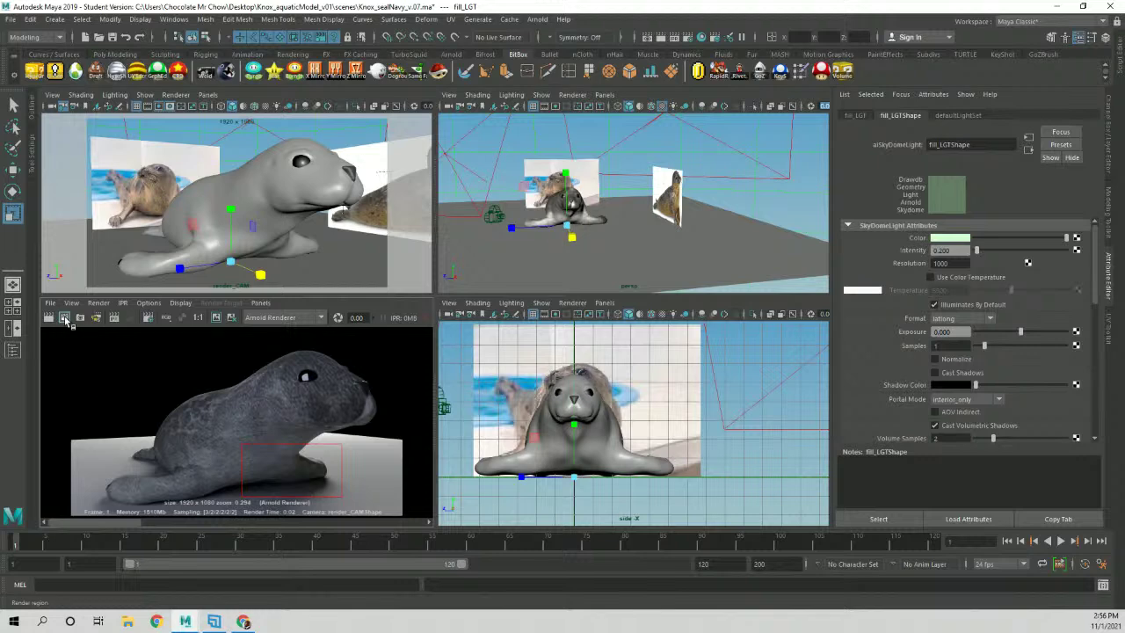
pyautogui.click(64, 319)
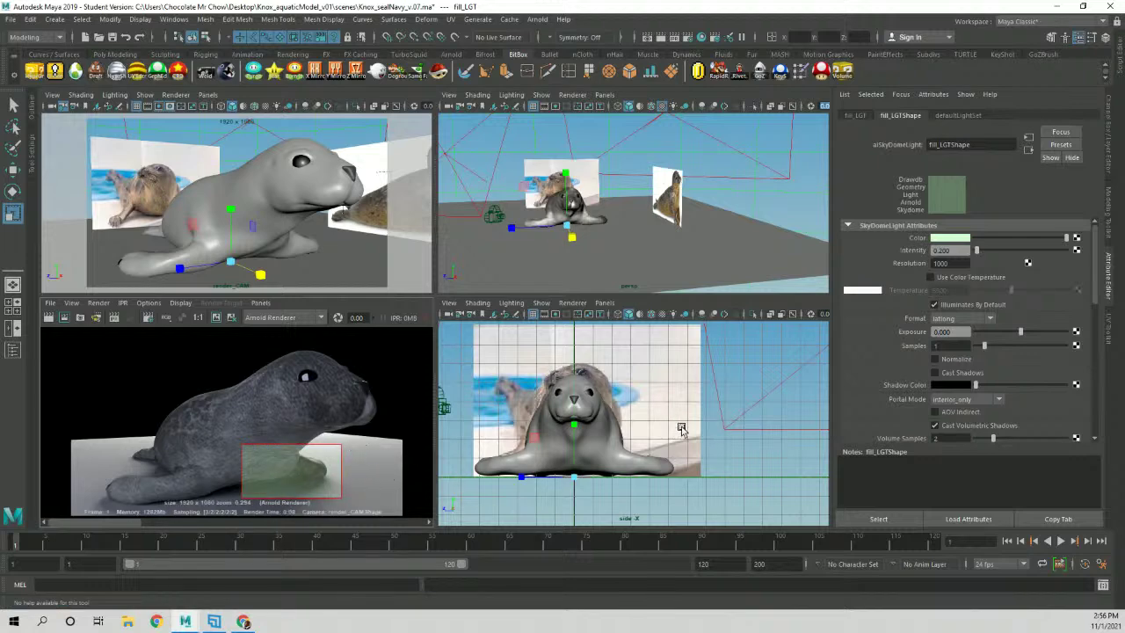
# Set the skydome's intensity to 0.1 and render the flipper region again.
pyautogui.click(950, 250)
pyautogui.write('.1')
pyautogui.press('Return')
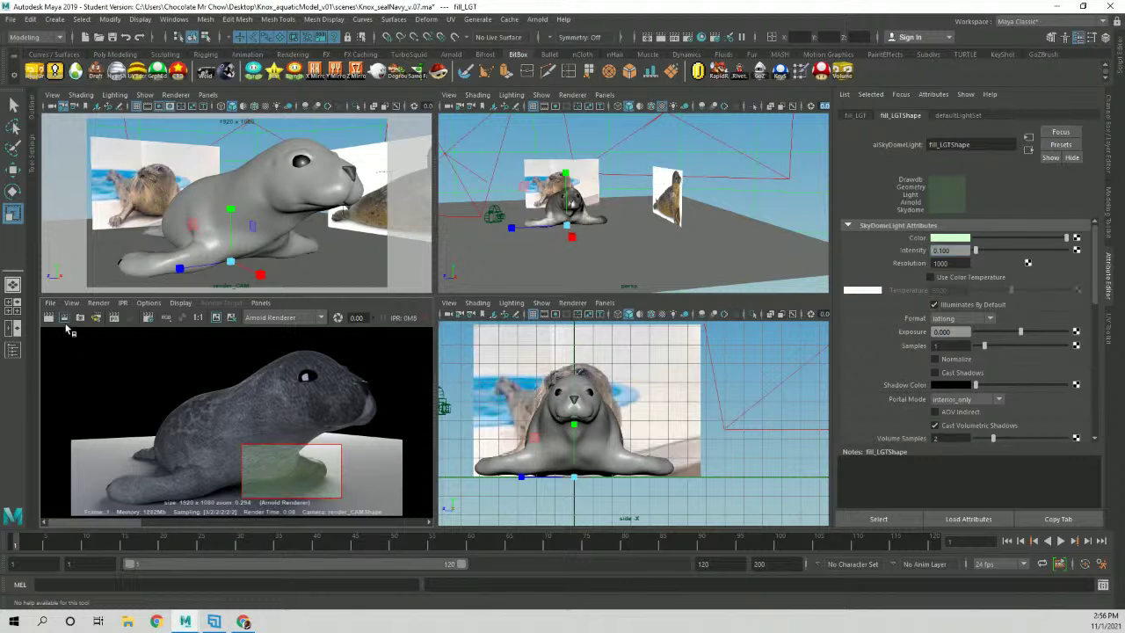
pyautogui.click(65, 317)
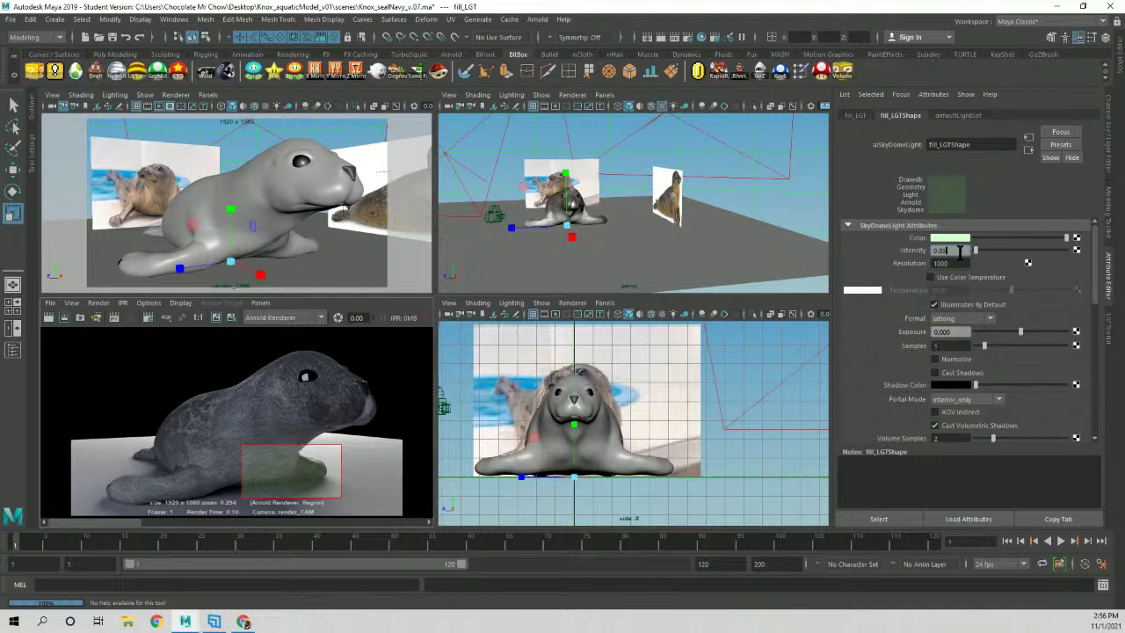
# Set the skydome's intensity to 0.05, re-render the flipper region and render the full frame.
pyautogui.press('Return')
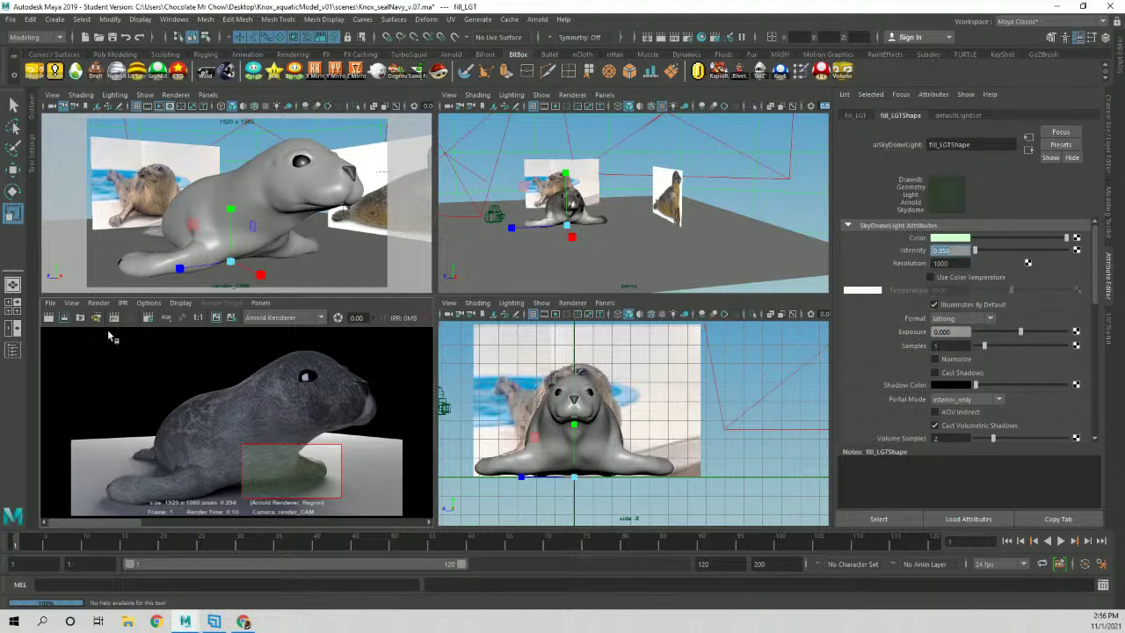
pyautogui.click(68, 318)
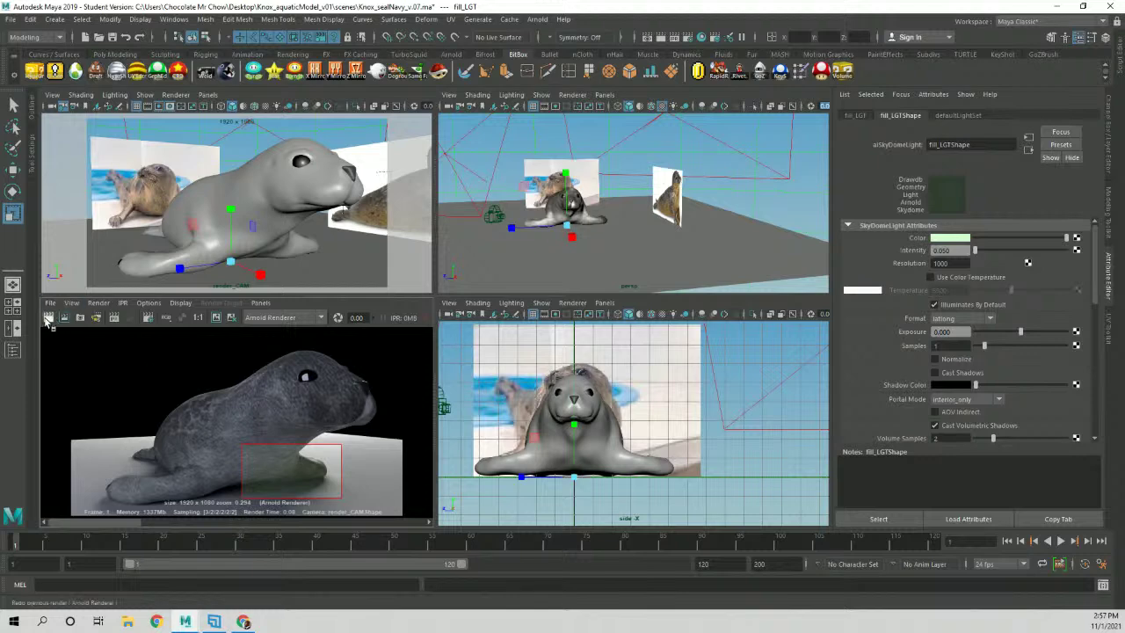
pyautogui.click(50, 318)
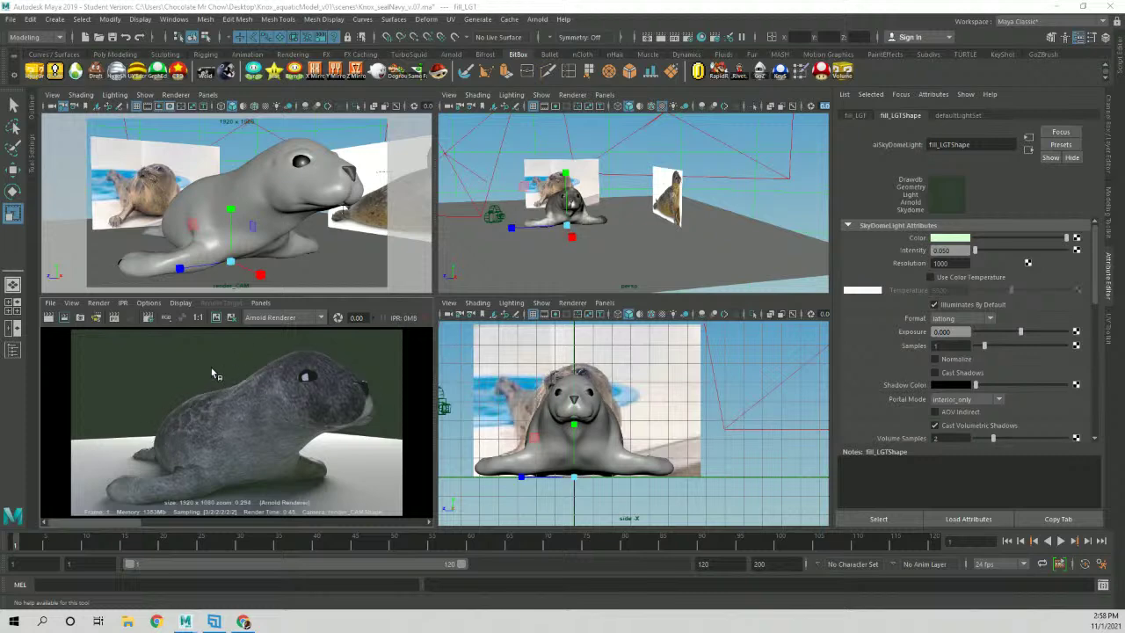
# Enlarge the render view to inspect the full render, and orbit the perspective view to see the lights from the side.
pyautogui.click(387, 415)
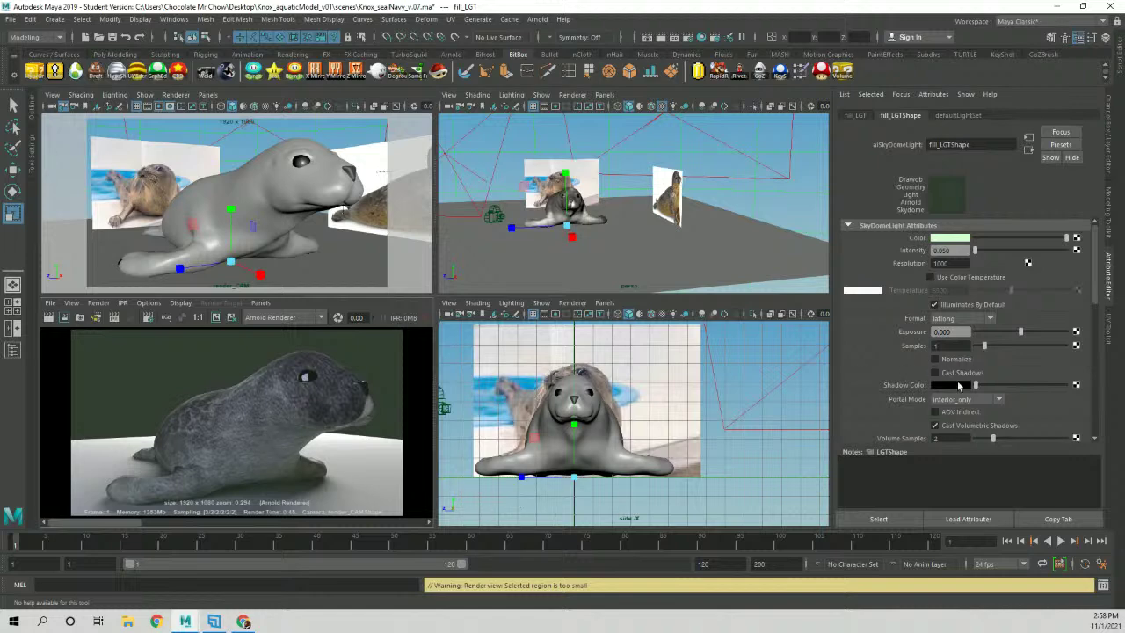
pyautogui.click(214, 362)
pyautogui.moveTo(287, 299); pyautogui.dragTo(288, 281)
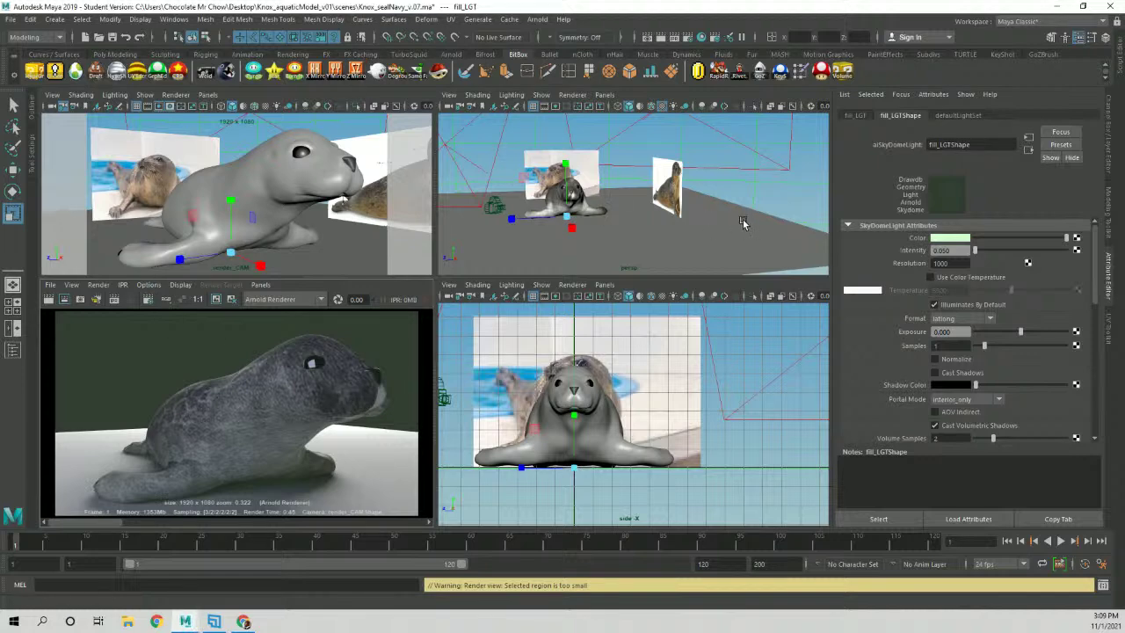
pyautogui.keyDown('alt'); pyautogui.moveTo(648, 188); pyautogui.dragTo(665, 224); pyautogui.keyUp('alt')
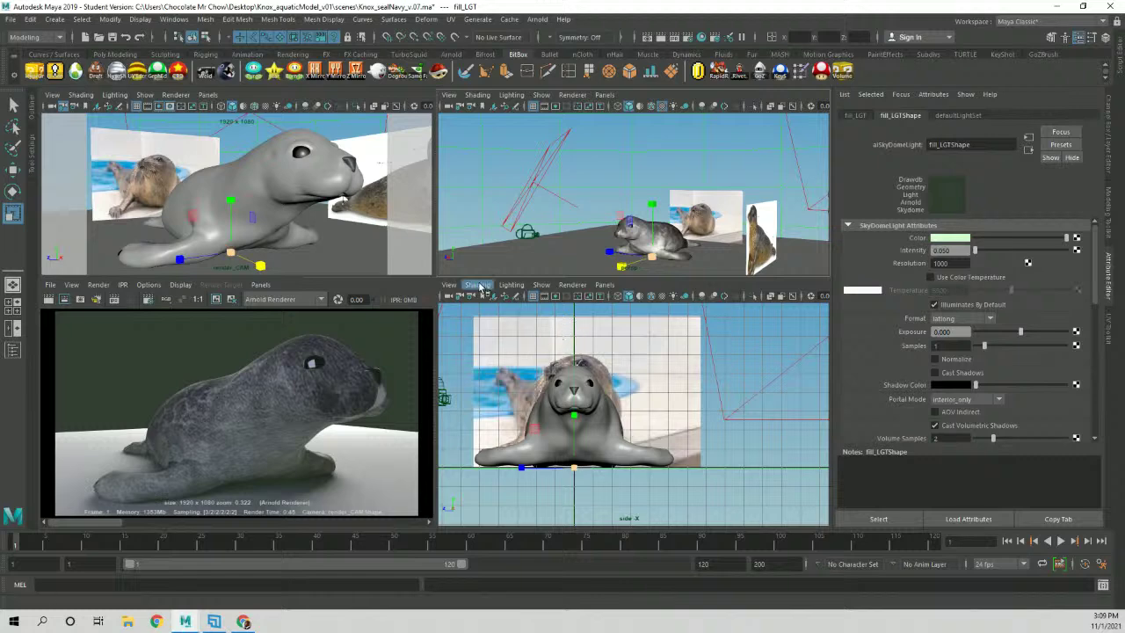
# Start saving the rendered image in the project's images folder with the file name Knox_sealNavy_v.07.
pyautogui.click(50, 287)
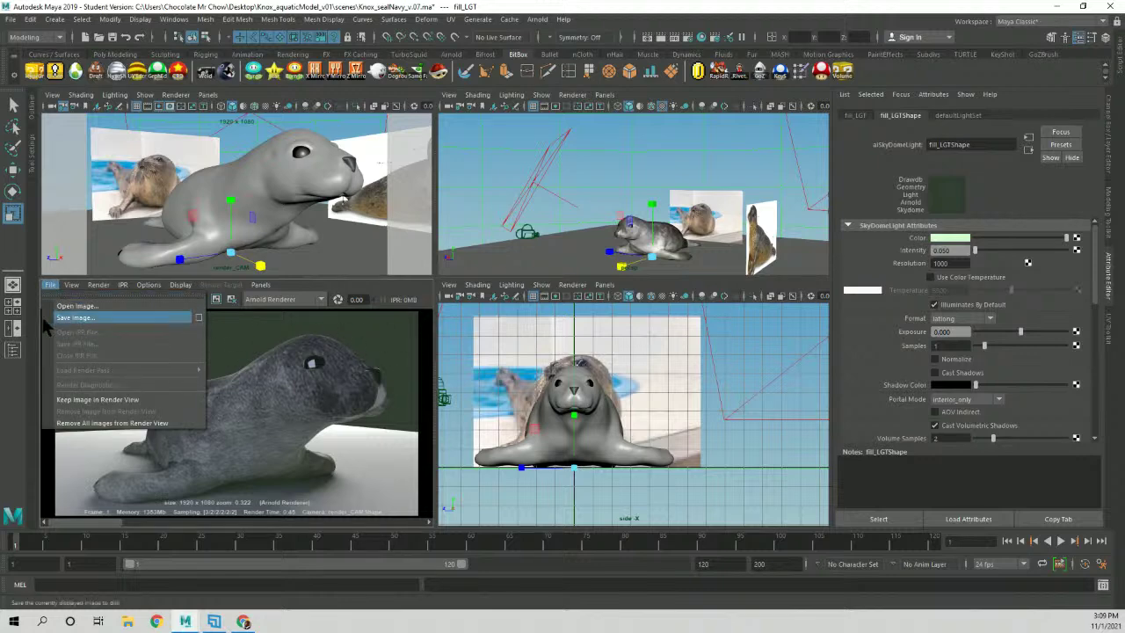
pyautogui.click(76, 318)
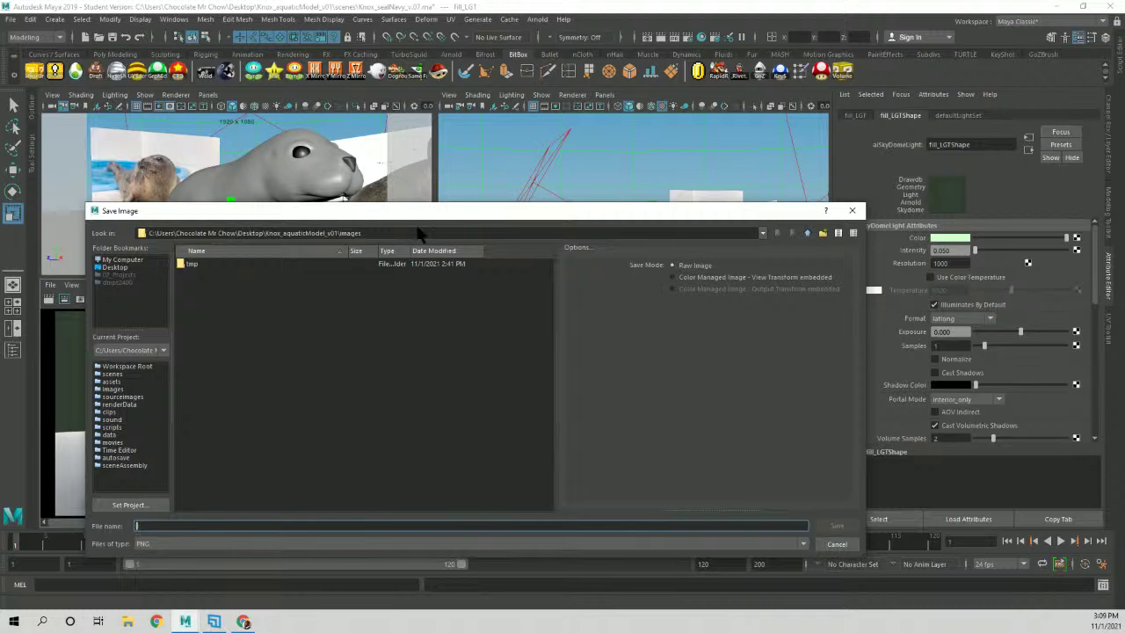
pyautogui.moveTo(420, 216); pyautogui.dragTo(410, 187)
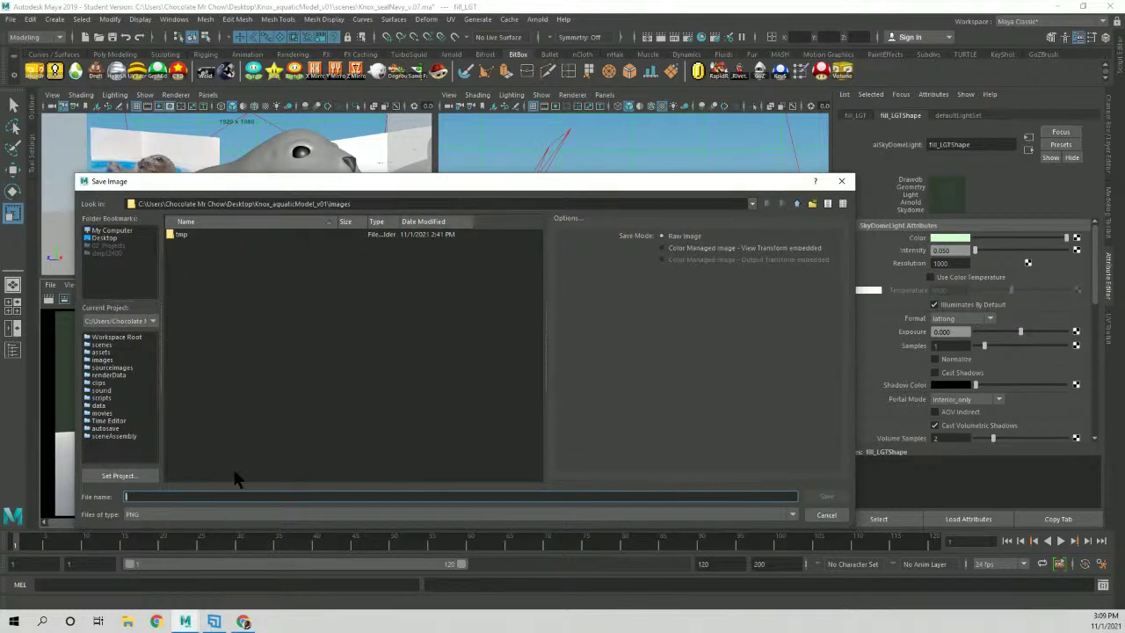
pyautogui.write('Knox')
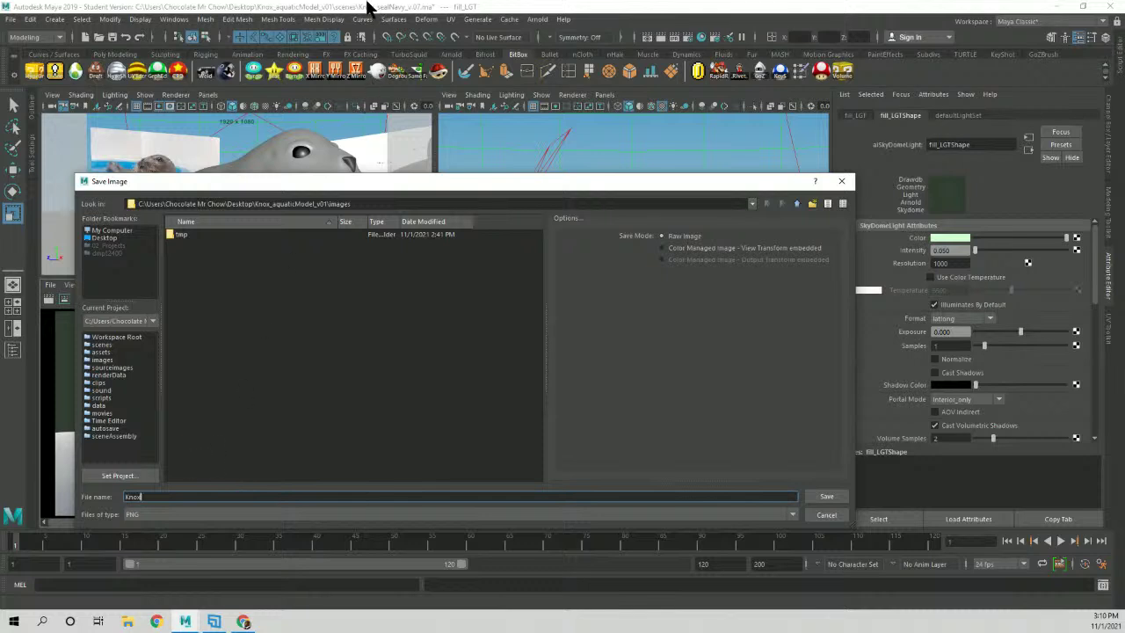
pyautogui.moveTo(322, 184); pyautogui.dragTo(327, 167)
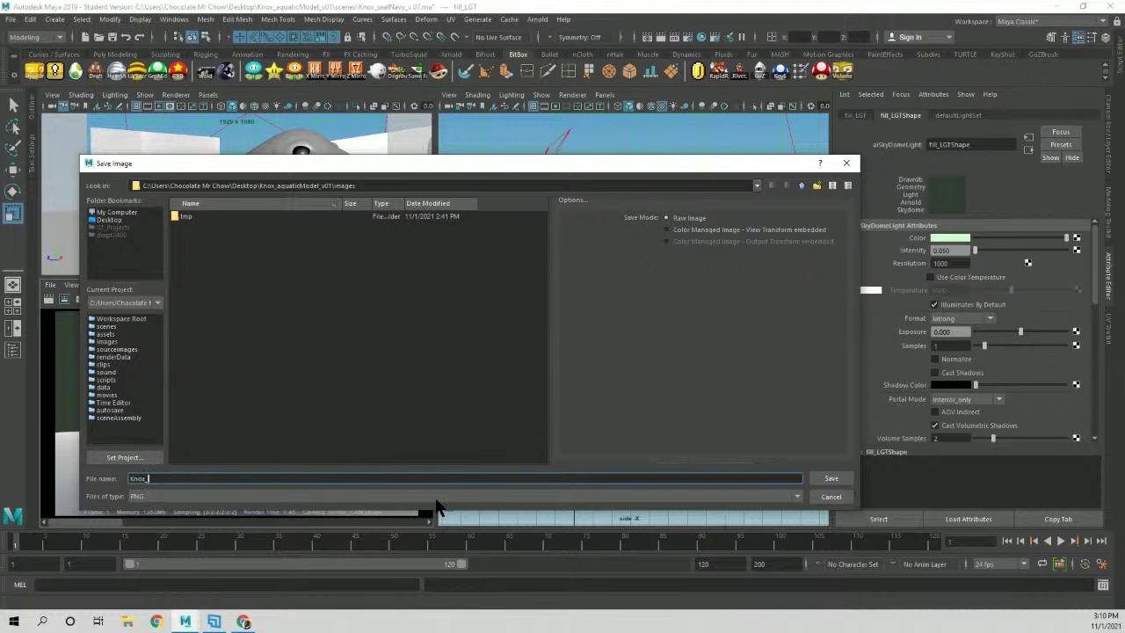
pyautogui.write('sealNavy_v.07.')
# Choose JPEG as the image's file type and complete the file name as Knox_sealNavy_v.07.jpg.
pyautogui.moveTo(504, 180); pyautogui.dragTo(525, 143)
pyautogui.click(396, 460)
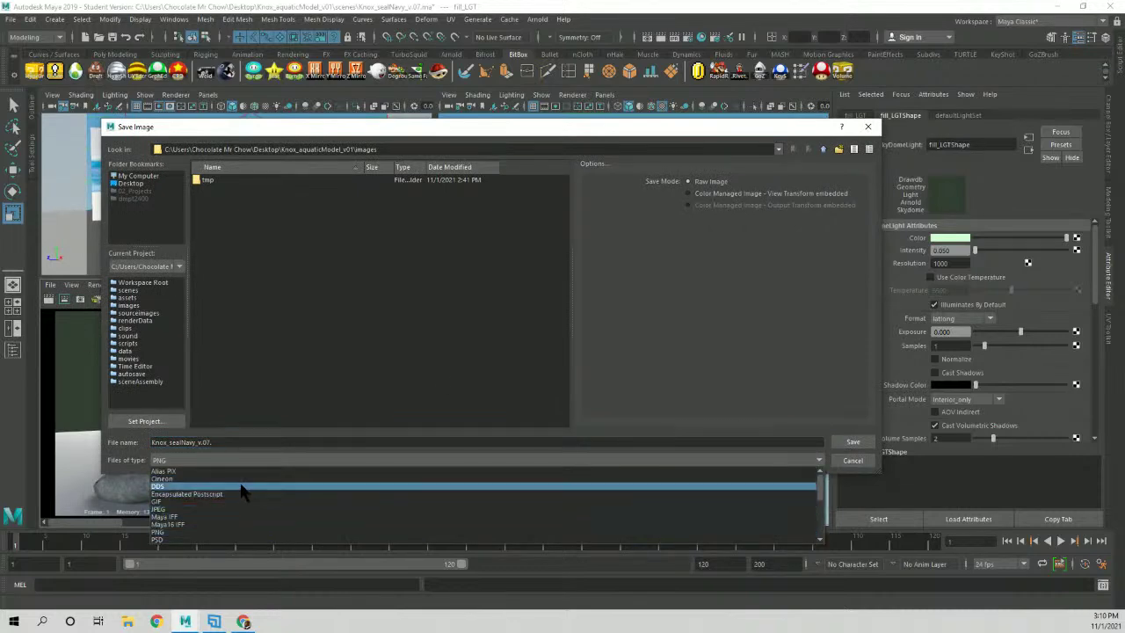
pyautogui.click(221, 514)
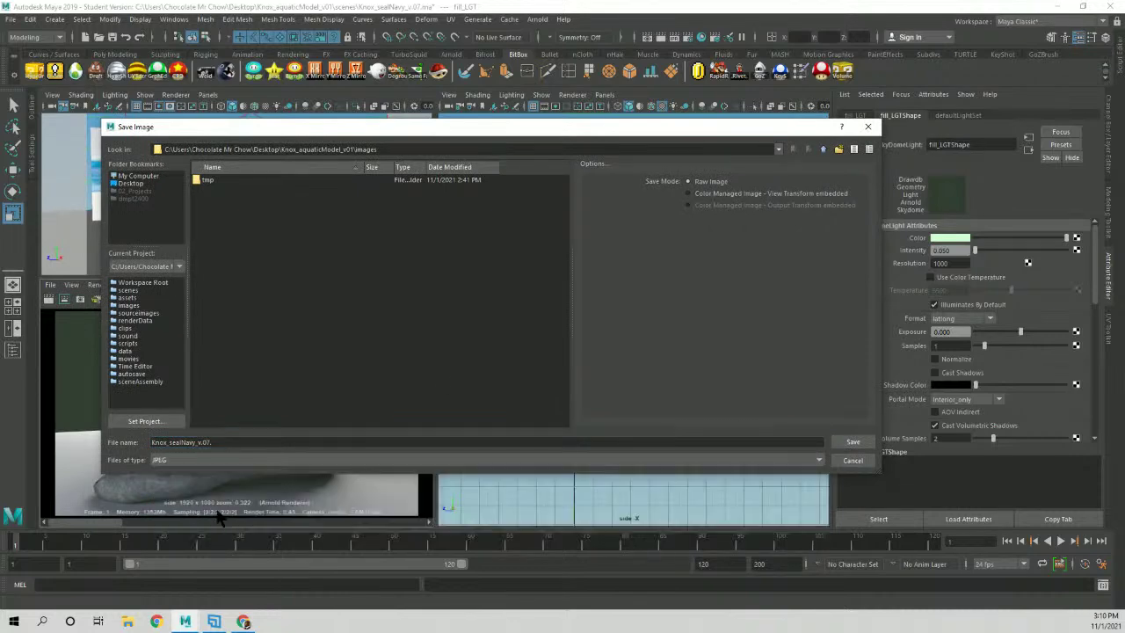
pyautogui.click(253, 444)
pyautogui.write('jpg')
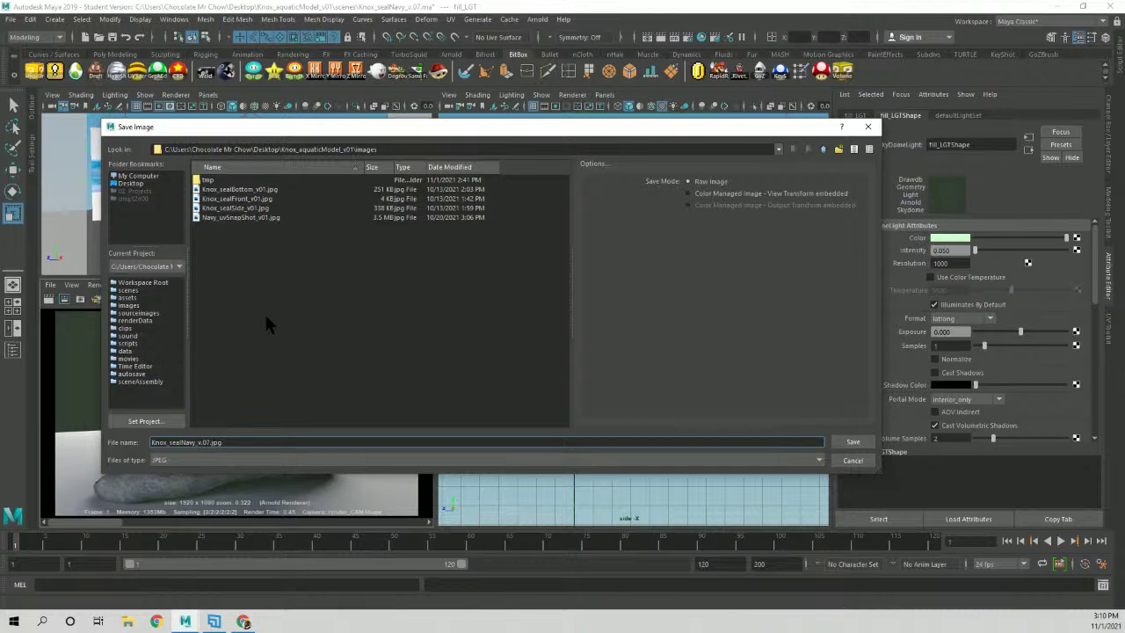
# Finish saving the rendered image as Knox_sealNavy_v.07.jpg and select the seal's body mesh in the perspective view.
pyautogui.press('Return')
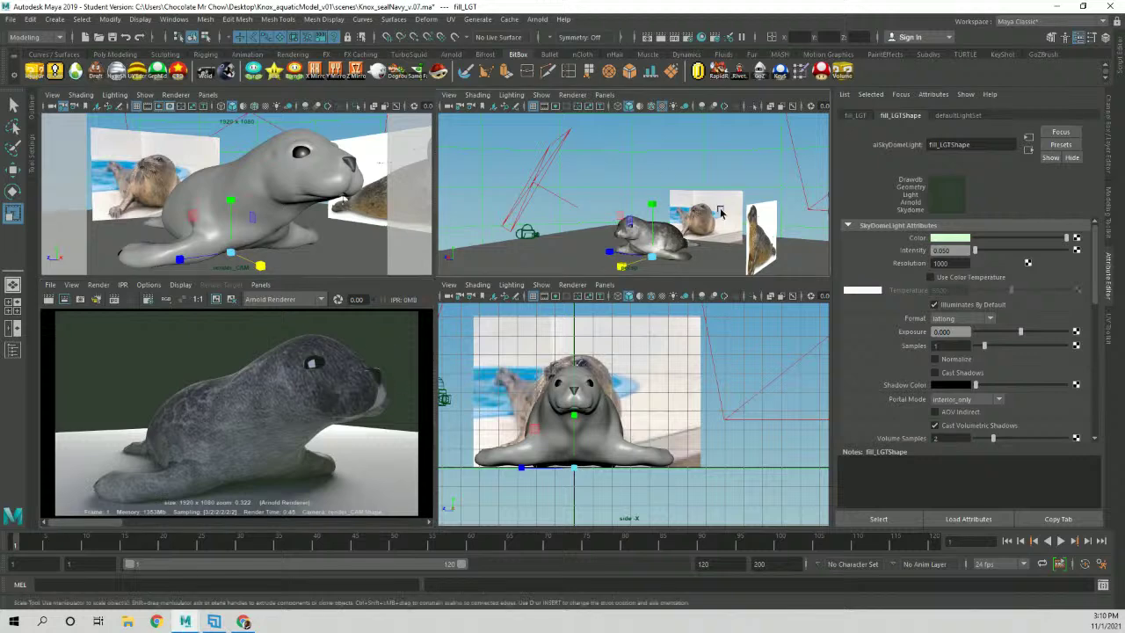
pyautogui.click(762, 232)
pyautogui.click(754, 215)
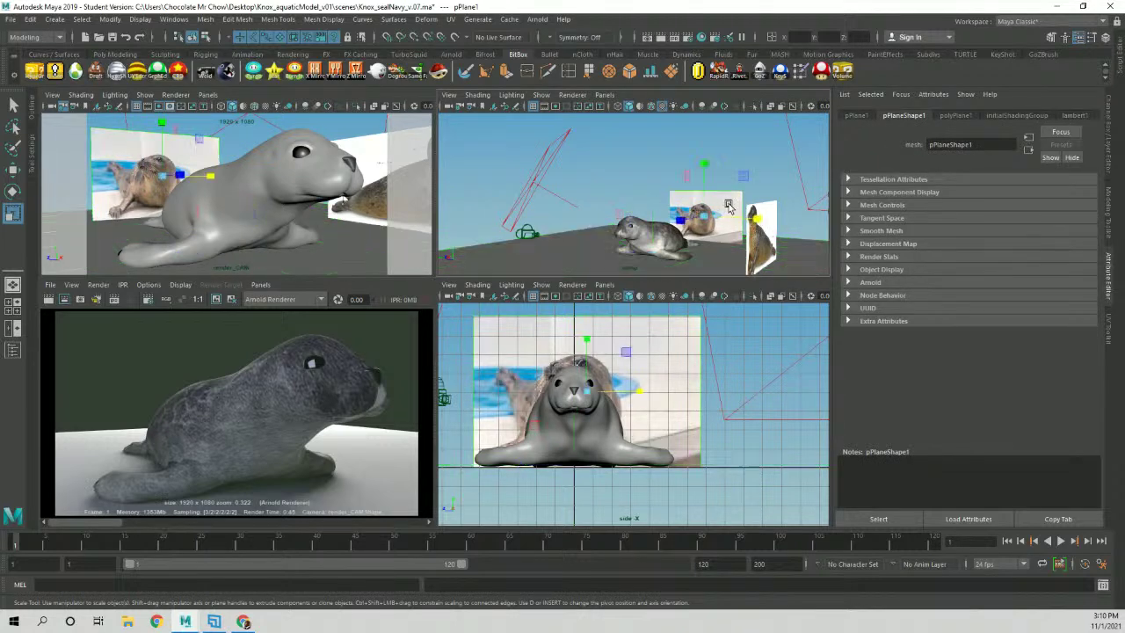
pyautogui.click(666, 239)
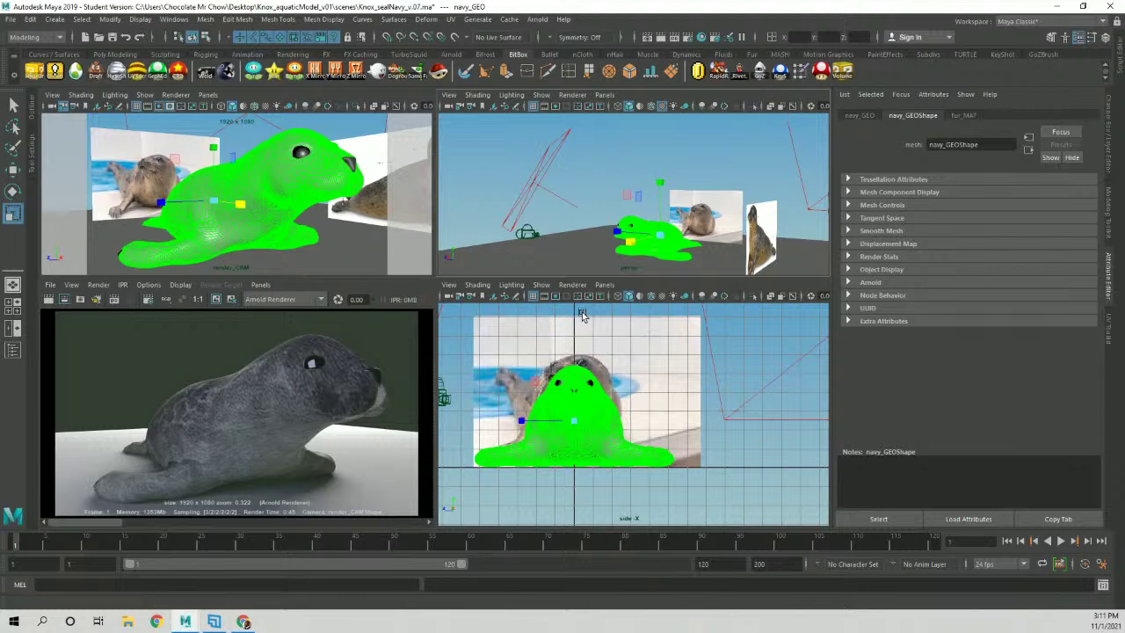
# Uncover the desktop and try to send the Knox_aquaticModel_v01 project folder to a compressed (zipped) folder.
pyautogui.moveTo(601, 8); pyautogui.dragTo(615, 221)
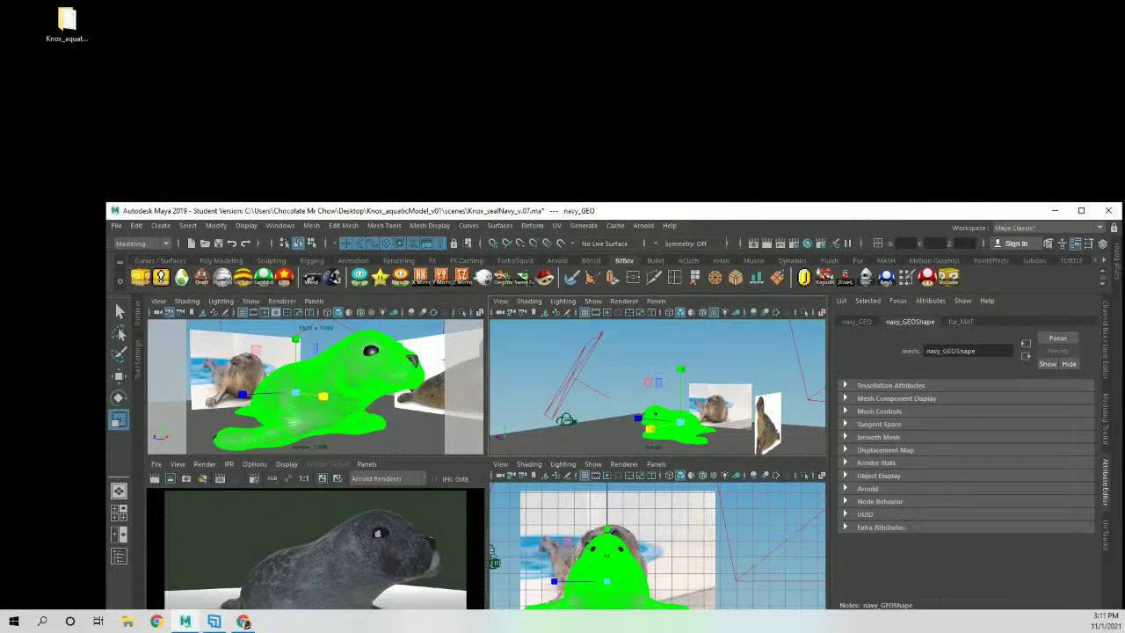
pyautogui.click(67, 19)
pyautogui.rightClick(66, 22)
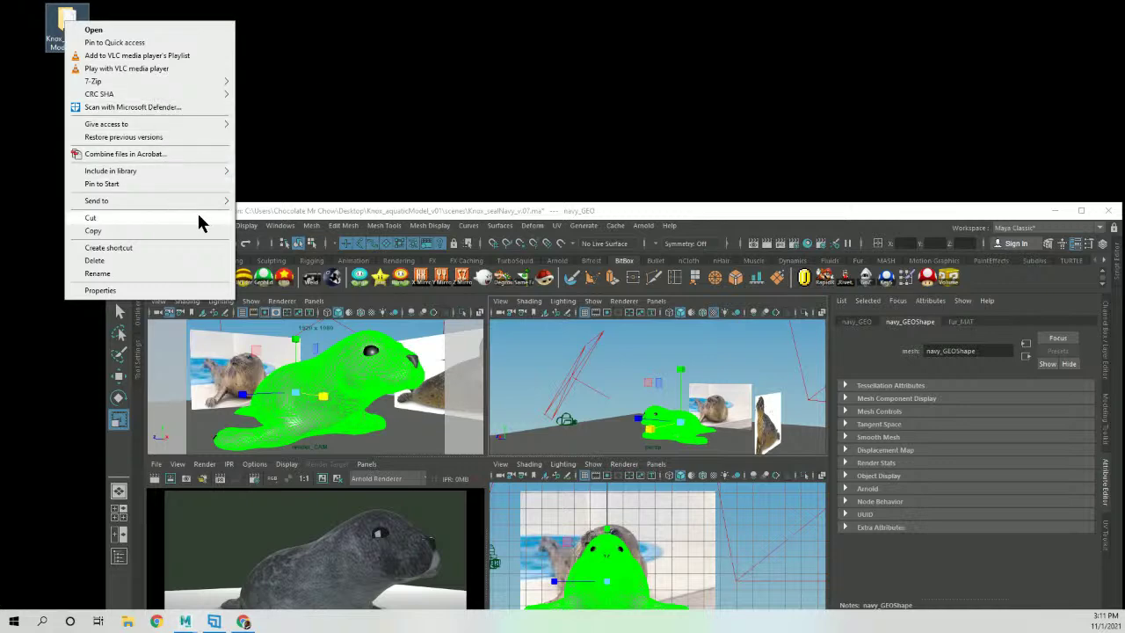
pyautogui.moveTo(166, 200)
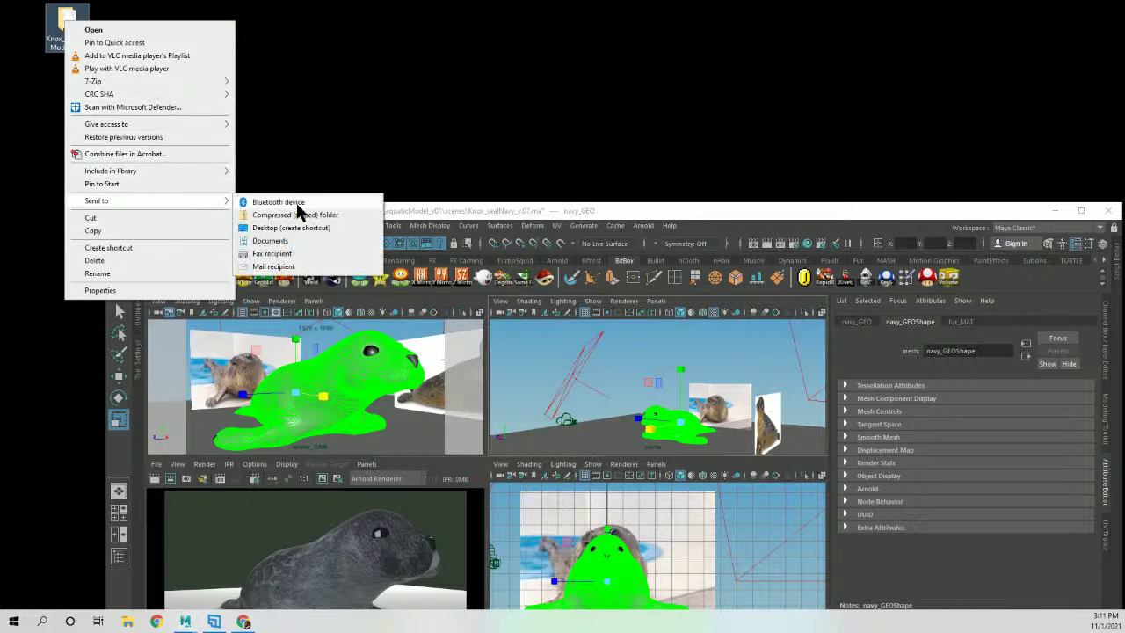
pyautogui.click(342, 215)
pyautogui.moveTo(459, 219); pyautogui.dragTo(431, 49)
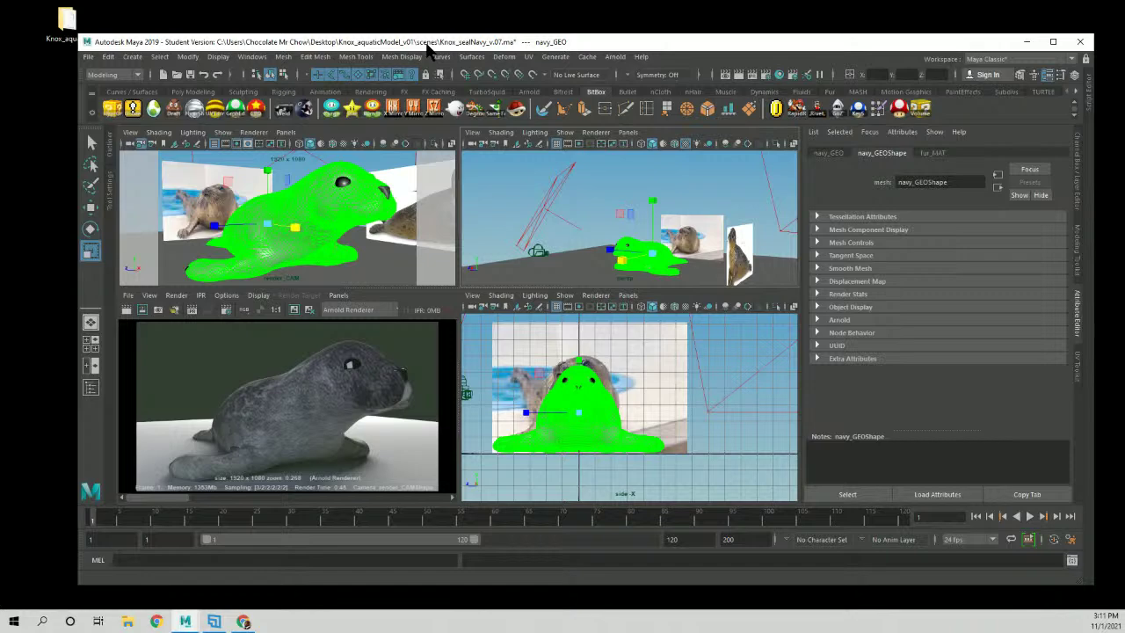
pyautogui.moveTo(410, 43); pyautogui.dragTo(428, 35)
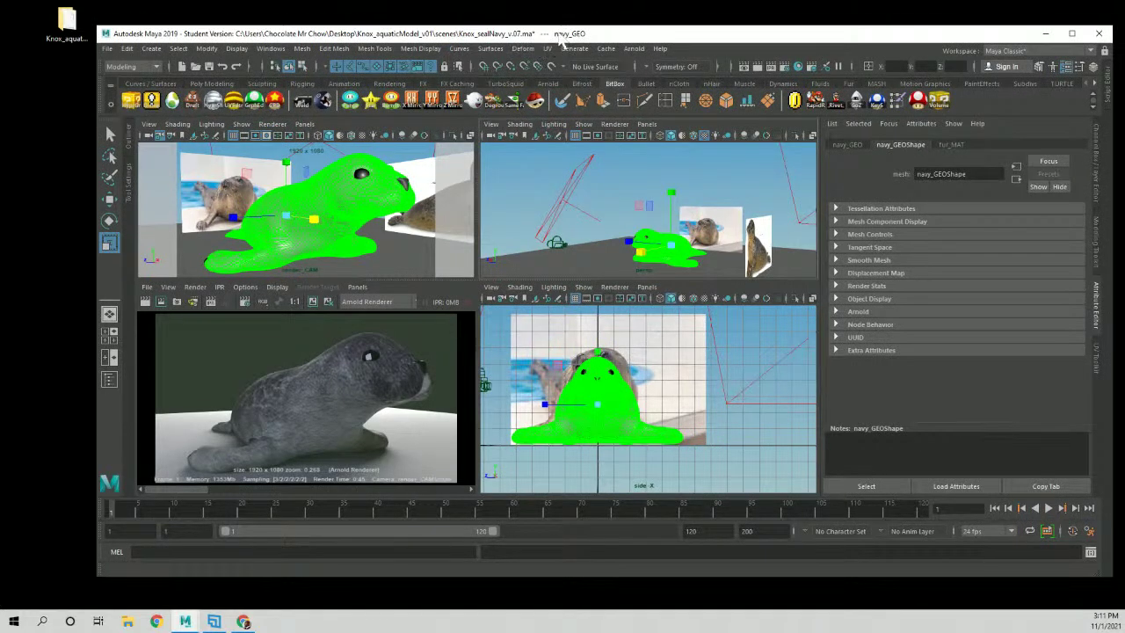
pyautogui.moveTo(562, 39); pyautogui.dragTo(571, 32)
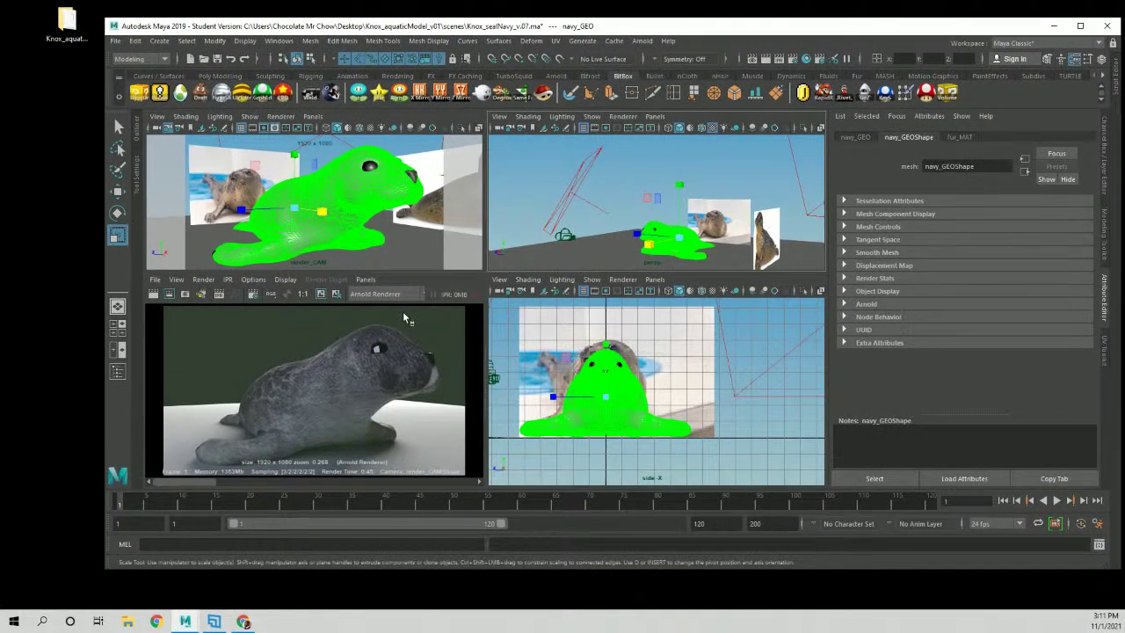
pyautogui.click(329, 426)
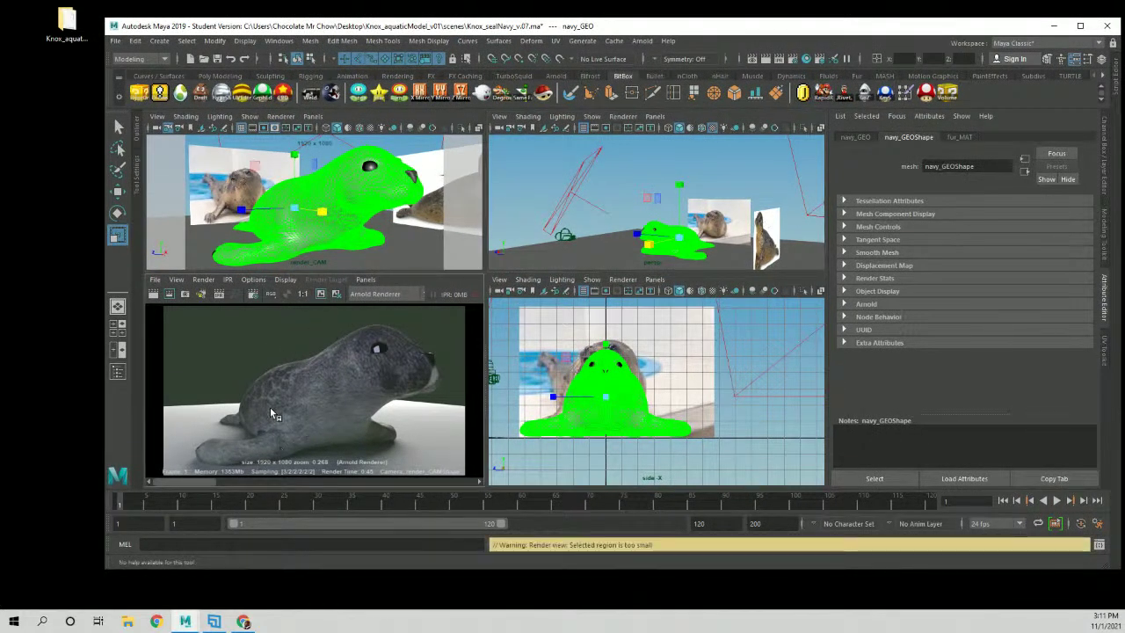
pyautogui.moveTo(552, 32); pyautogui.dragTo(545, 34)
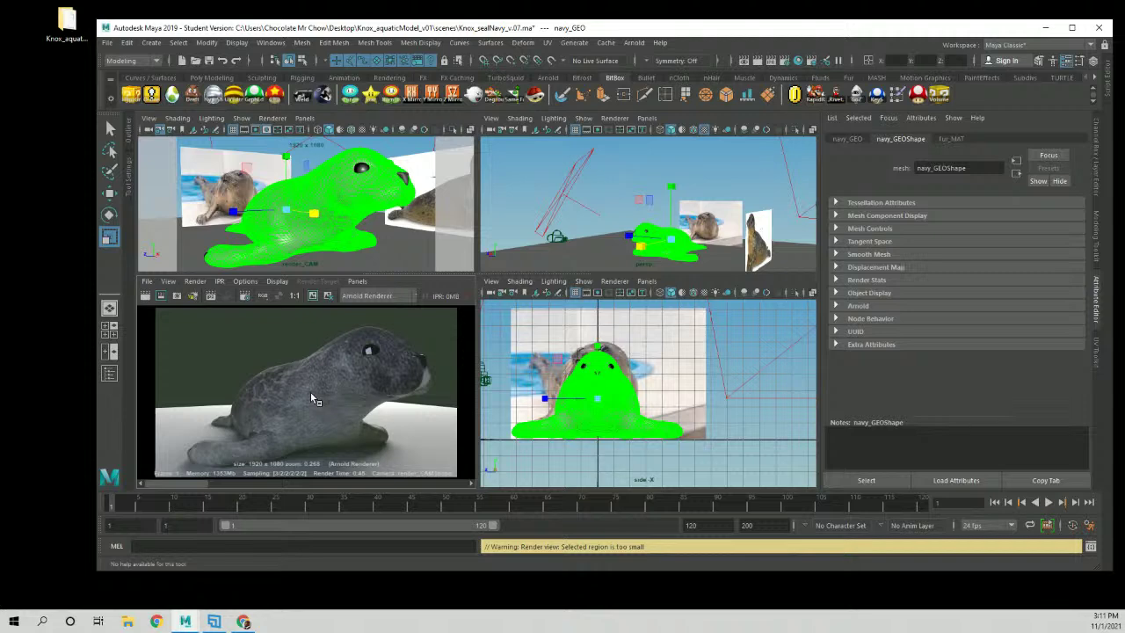
pyautogui.moveTo(510, 31)
pyautogui.mouseDown()
pyautogui.moveTo(488, 27)
pyautogui.moveTo(502, 29)
pyautogui.mouseUp()
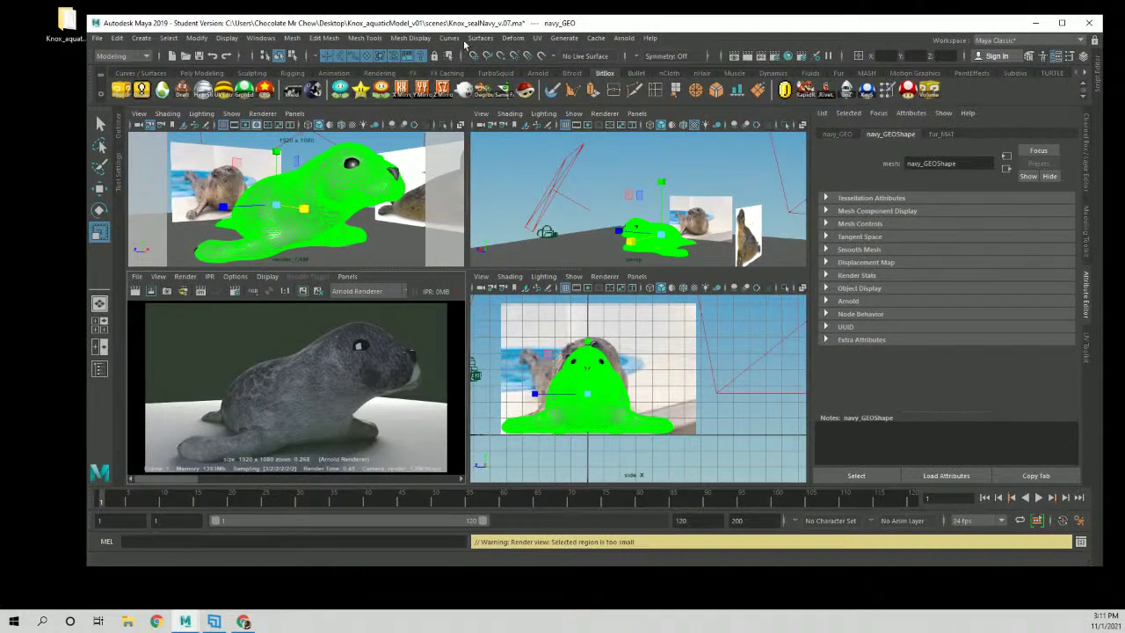
pyautogui.moveTo(511, 30); pyautogui.dragTo(515, 33)
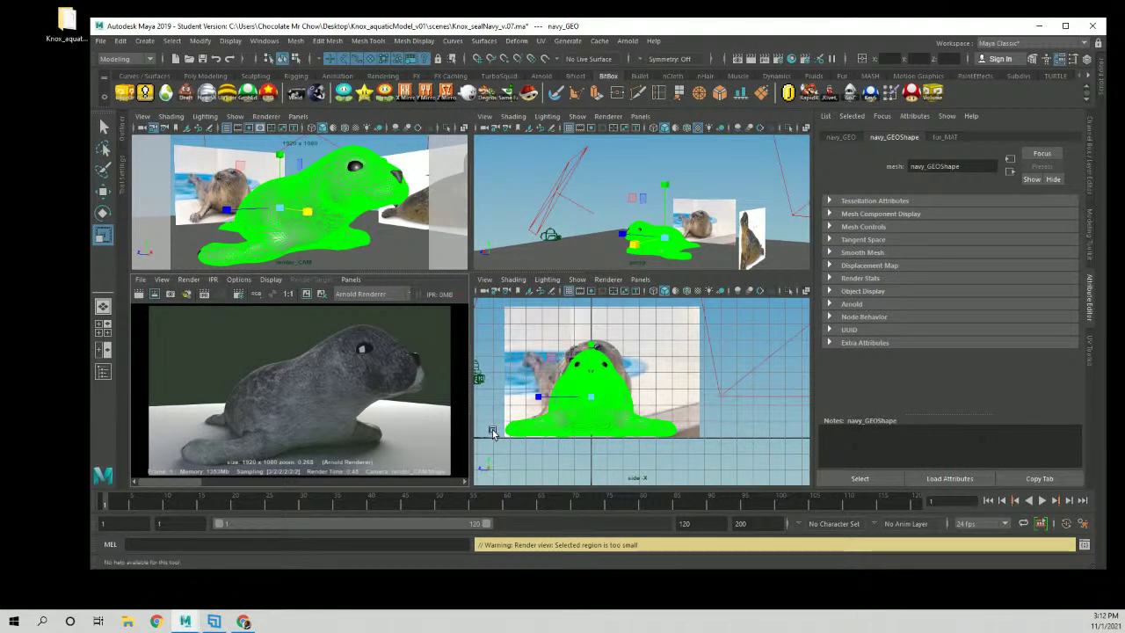
# Maximize the Maya window and save the scene Knox_sealNavy_v.07.ma, accepting the student version notice.
pyautogui.moveTo(440, 26); pyautogui.dragTo(472, 40)
pyautogui.doubleClick(473, 40)
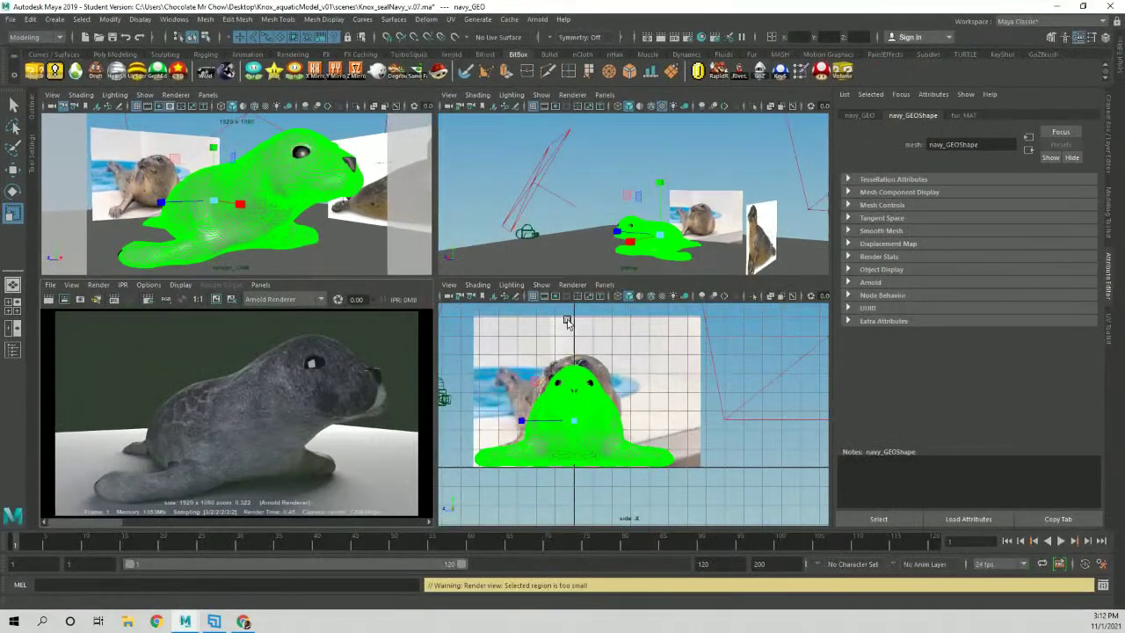
pyautogui.click(10, 18)
pyautogui.click(85, 63)
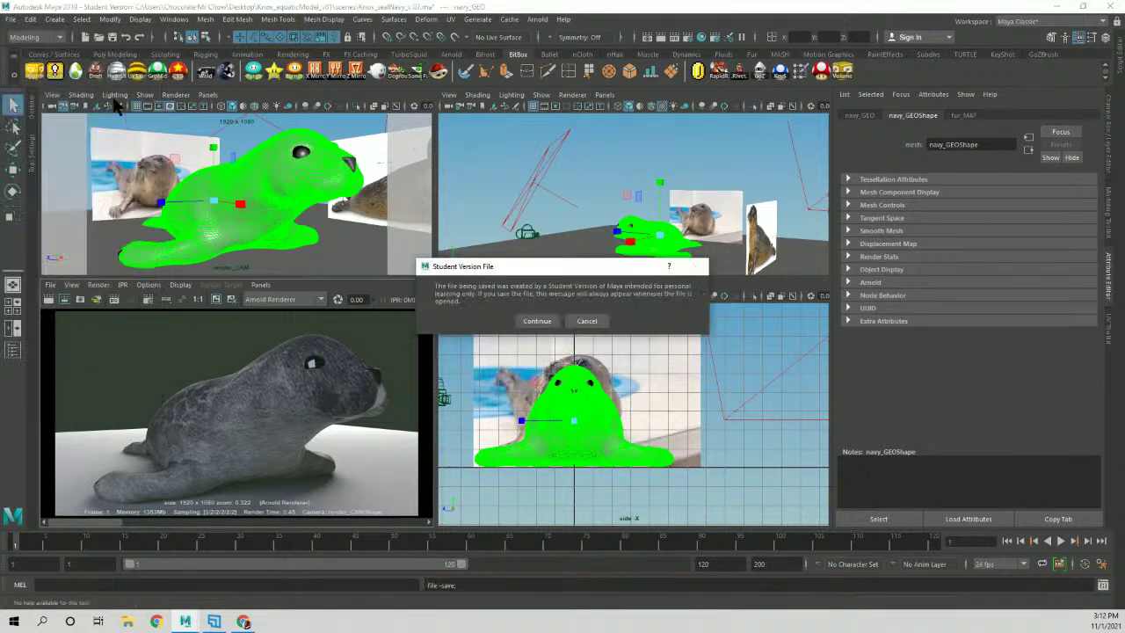
pyautogui.click(536, 320)
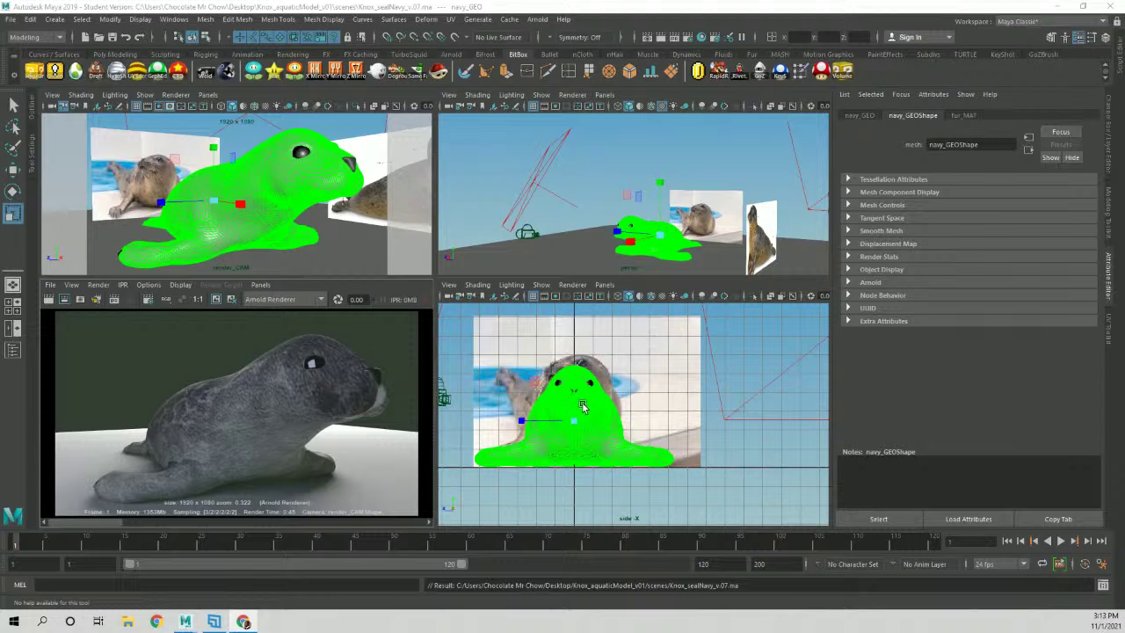
# Select the fill_LGT skydome light and orbit the perspective view to see the whole lighting setup from above.
pyautogui.click(426, 10)
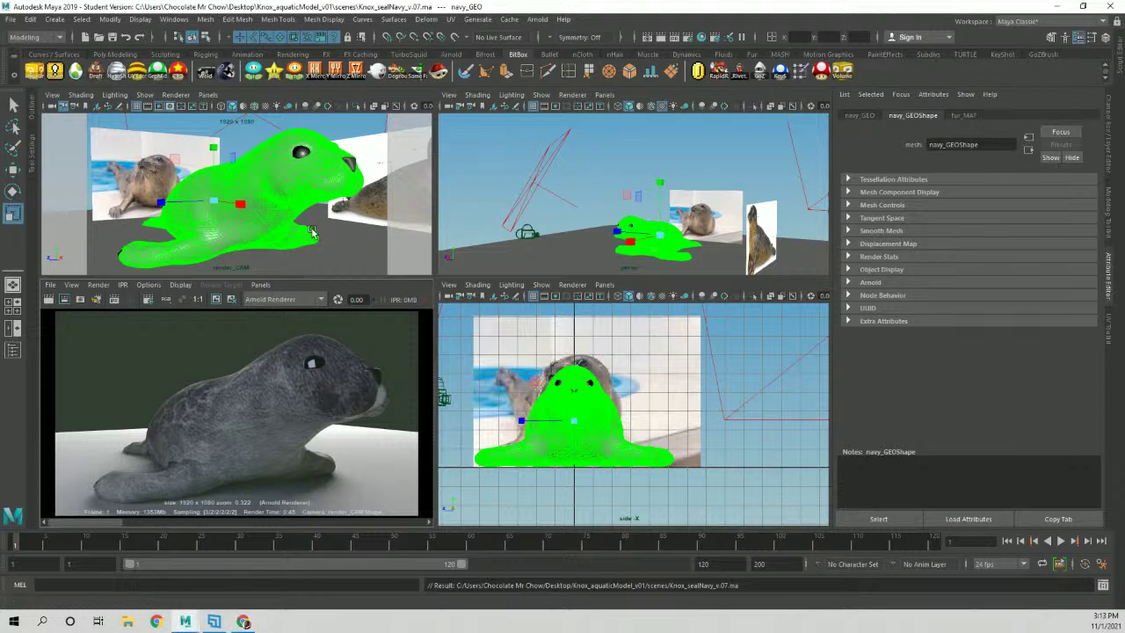
pyautogui.hotkey('alt', 'Tab')
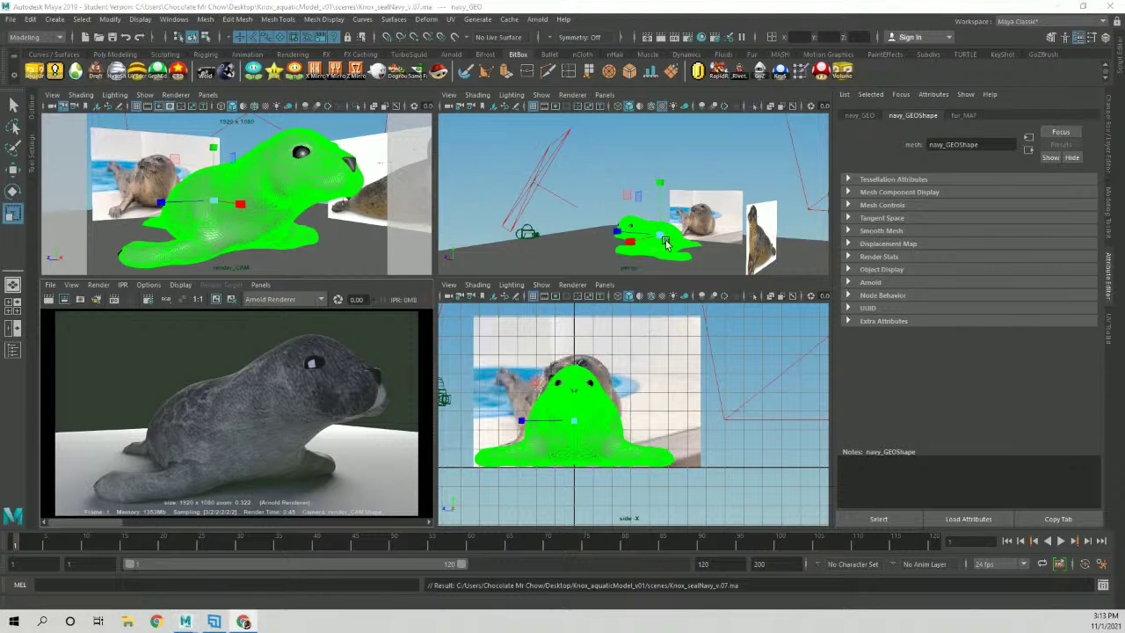
pyautogui.click(703, 173)
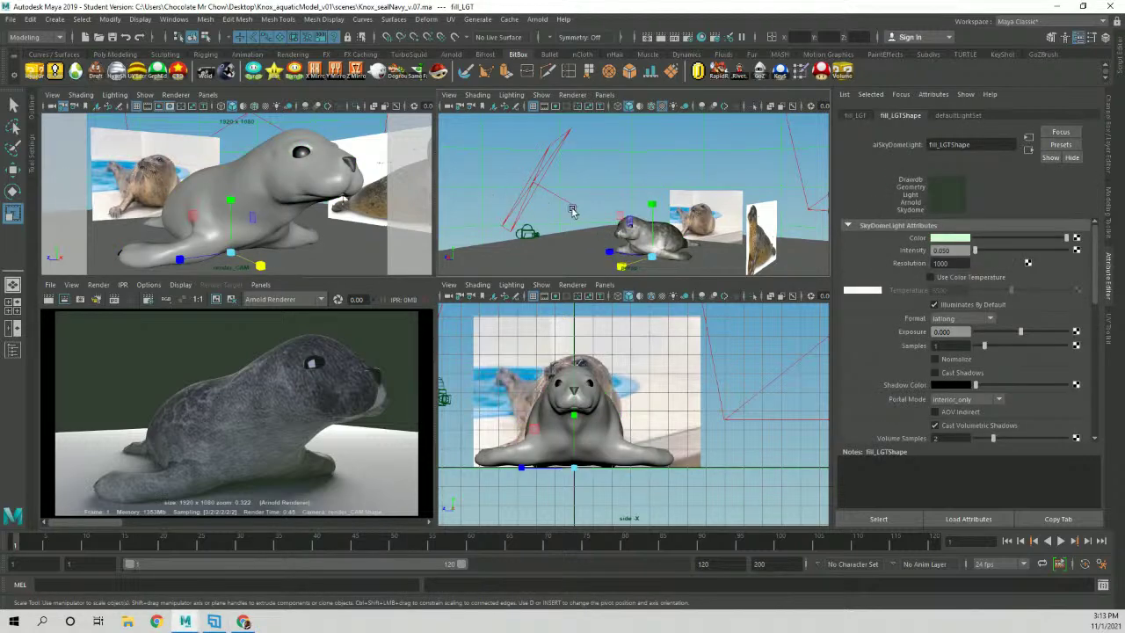
pyautogui.keyDown('alt'); pyautogui.moveTo(620, 181); pyautogui.dragTo(657, 209); pyautogui.keyUp('alt')
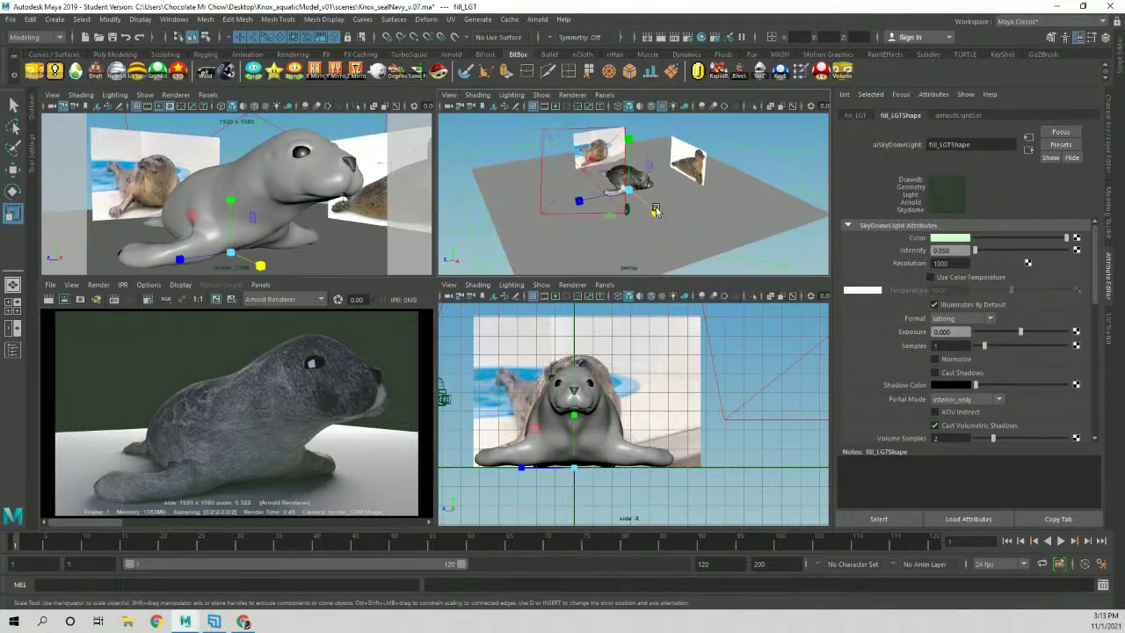